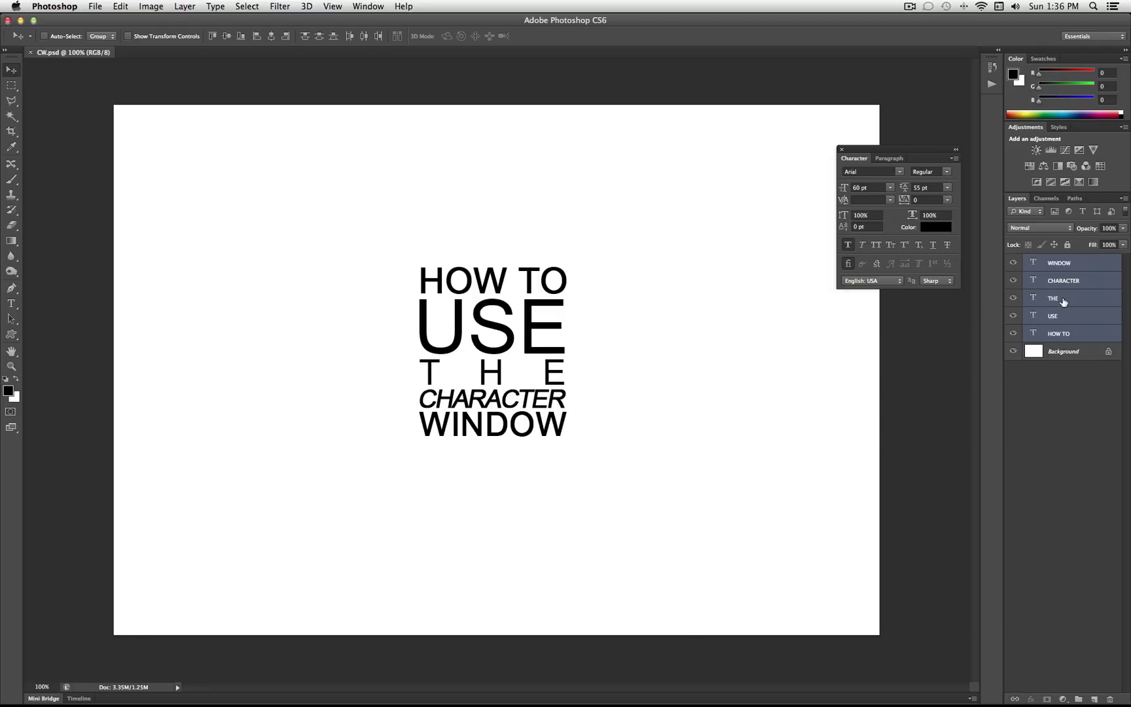
# Delete the five text layers WINDOW, CHARACTER, THE, USE and HOW TO, leaving only the Background layer.
pyautogui.moveTo(1061, 297); pyautogui.dragTo(1109, 698)
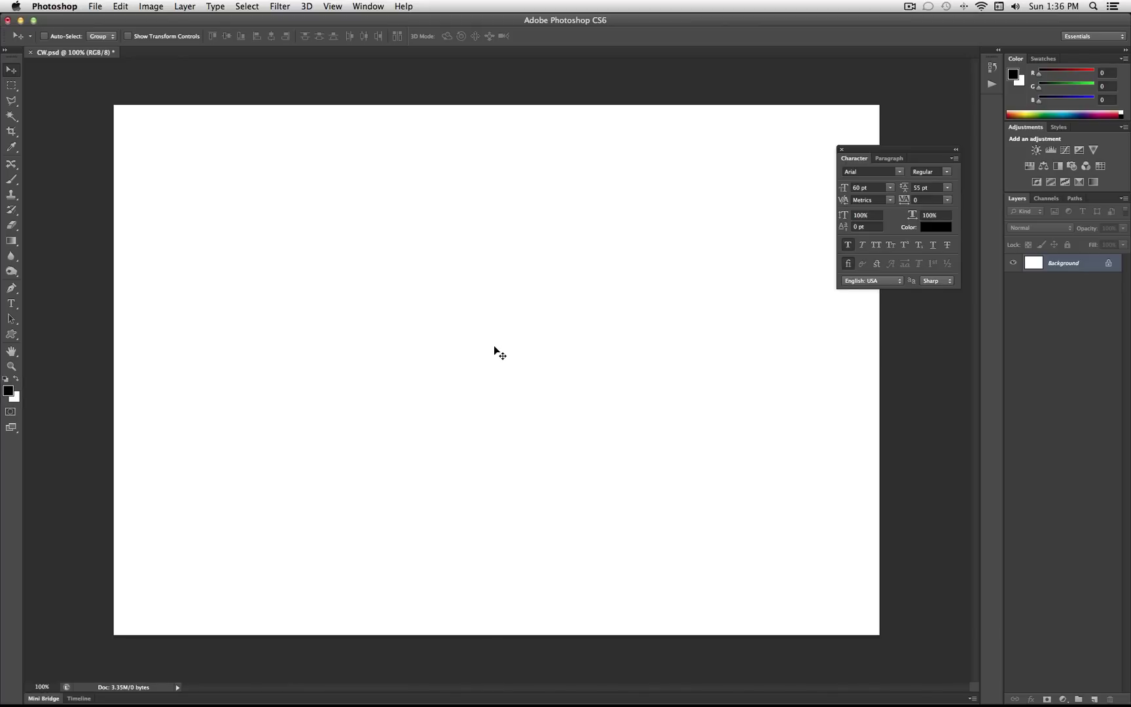
# Add the text HOW TO in 60 pt Arial Regular near the upper middle of the blank canvas.
pyautogui.click(12, 303)
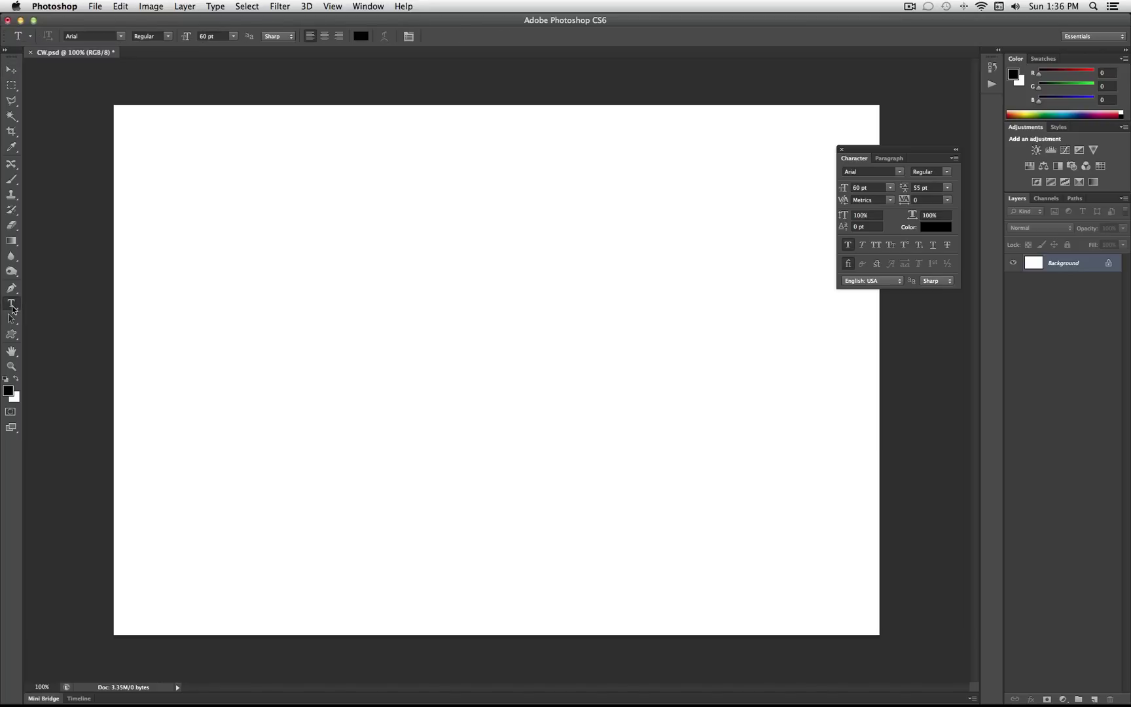
pyautogui.click(122, 36)
pyautogui.click(121, 34)
pyautogui.click(413, 284)
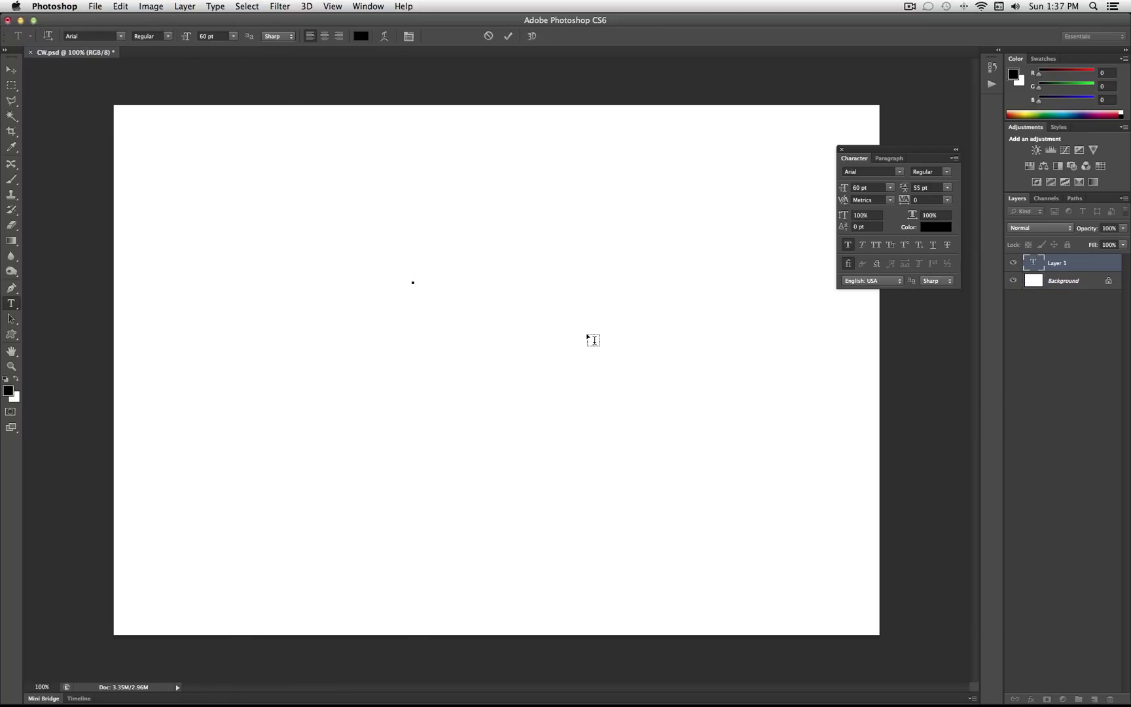
pyautogui.write('HOW TO')
pyautogui.press('BackSpace')
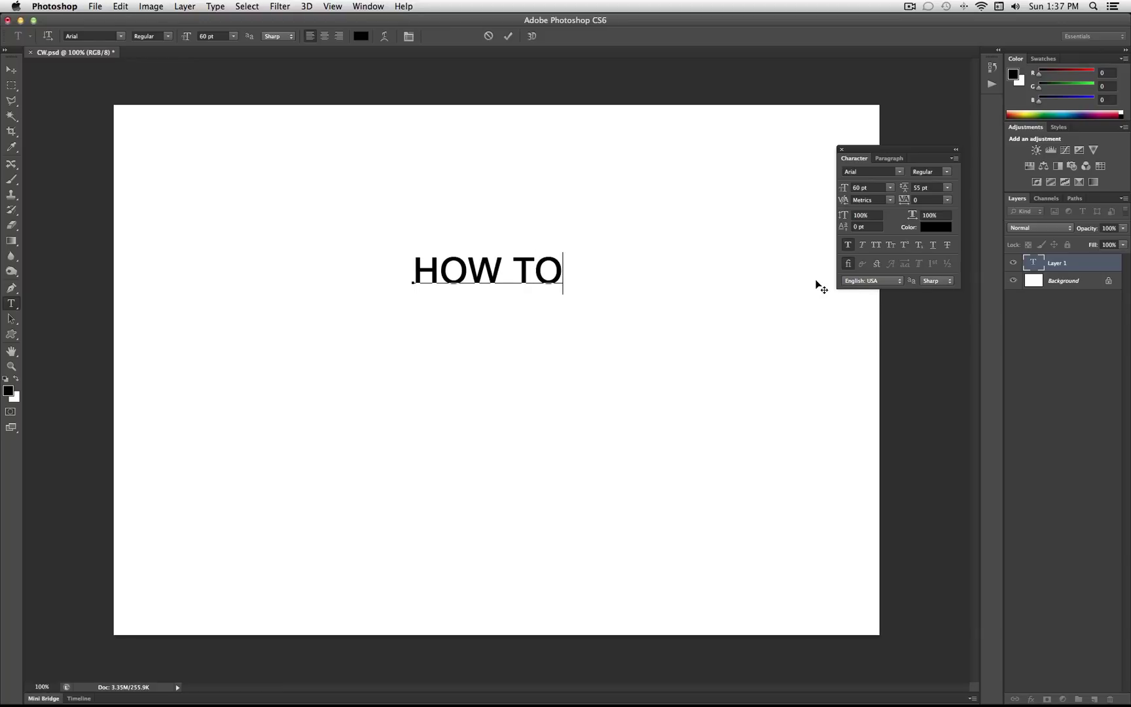
pyautogui.press('Return')
pyautogui.write('USETO')
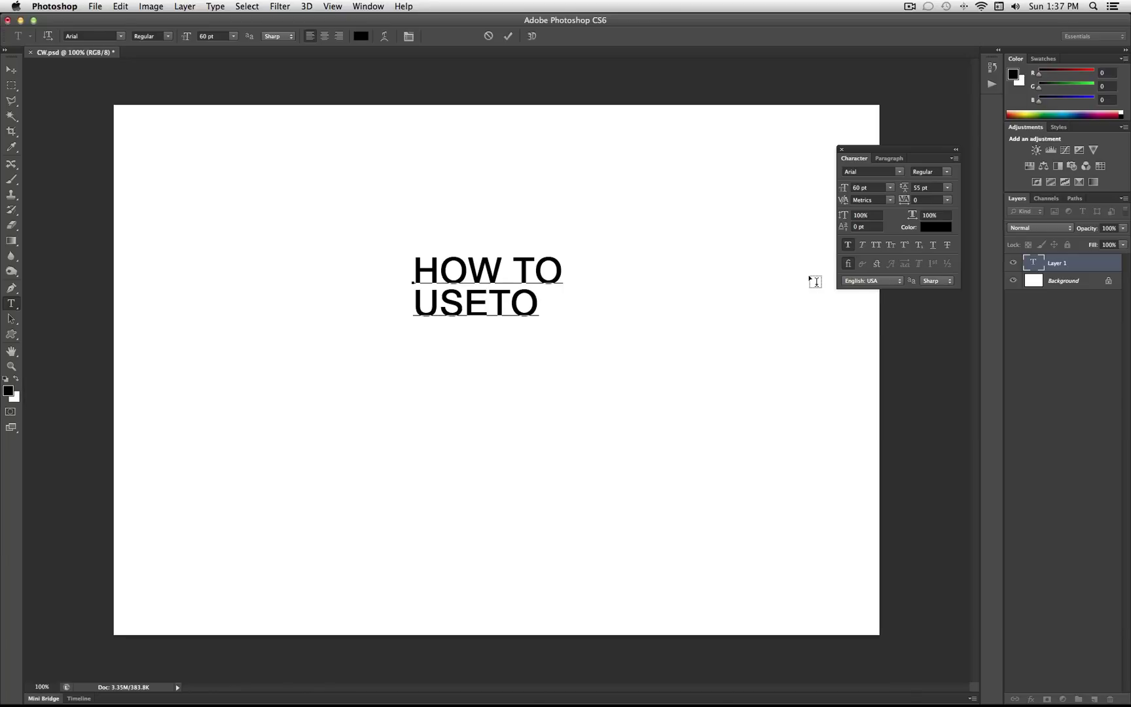
pyautogui.press('Return')
pyautogui.write('ITI')
pyautogui.press('BackSpace')
pyautogui.press('BackSpace')
pyautogui.press('BackSpace')
pyautogui.press('BackSpace')
pyautogui.press('BackSpace')
pyautogui.press('BackSpace')
pyautogui.press('BackSpace')
pyautogui.press('BackSpace')
pyautogui.press('BackSpace')
pyautogui.press('BackSpace')
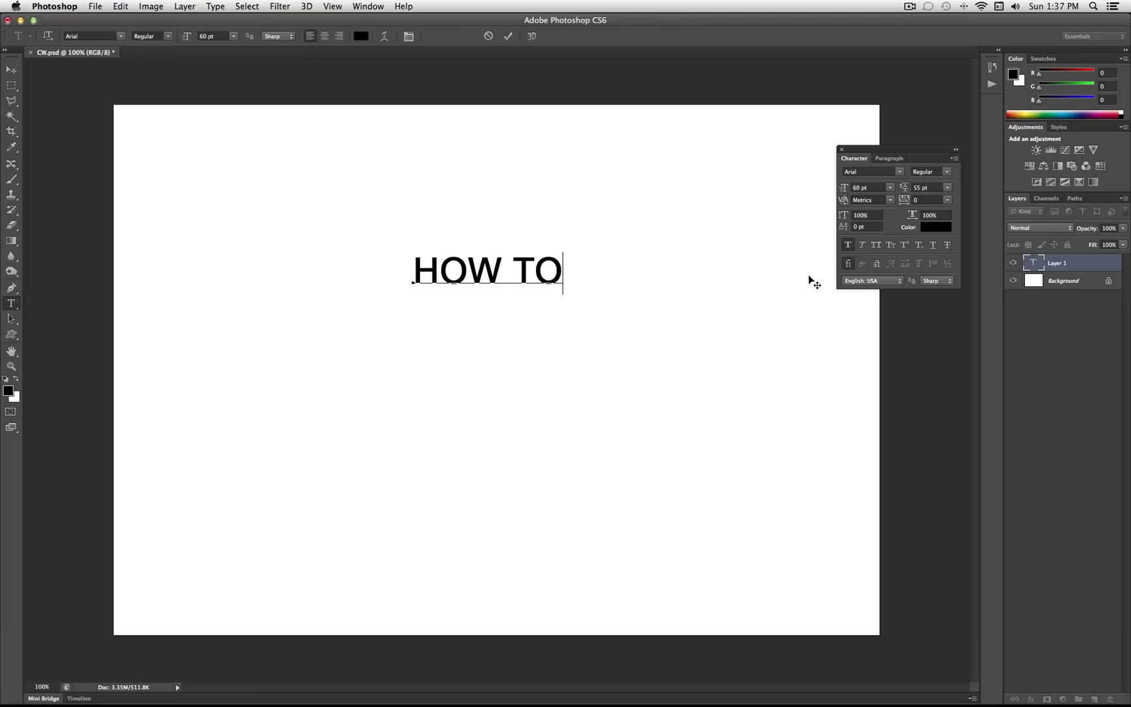
# Commit the HOW TO text and move it slightly up and to the right on the canvas.
pyautogui.click(1034, 264)
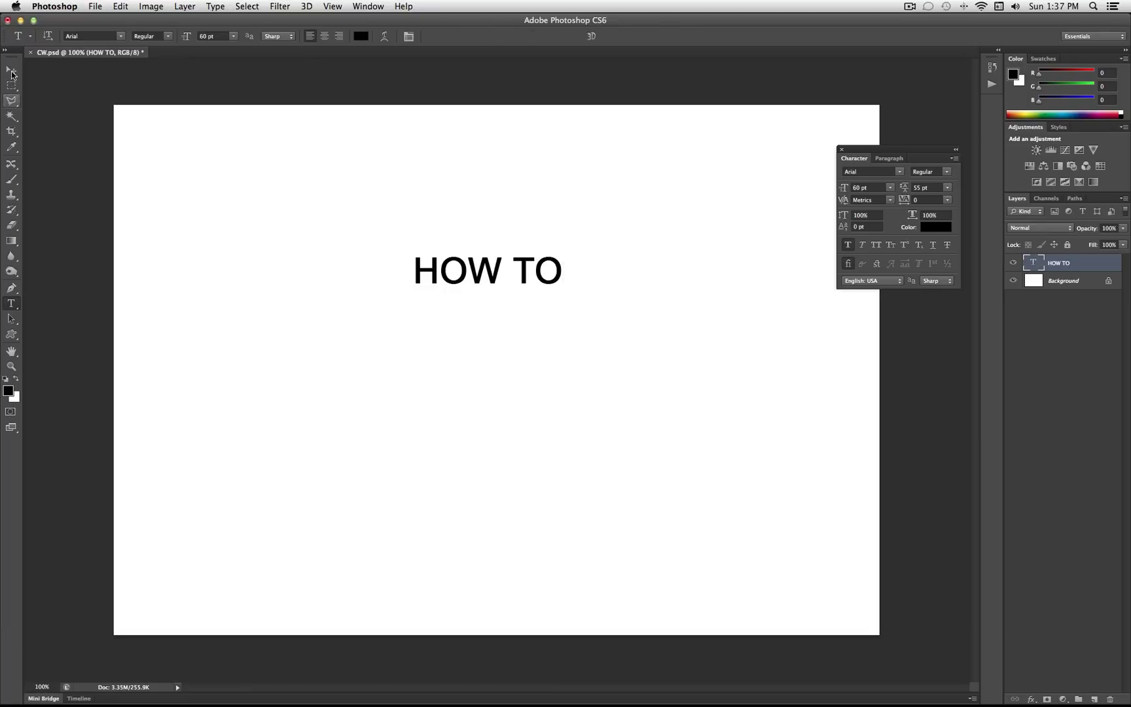
pyautogui.click(11, 70)
pyautogui.moveTo(488, 375); pyautogui.dragTo(495, 351)
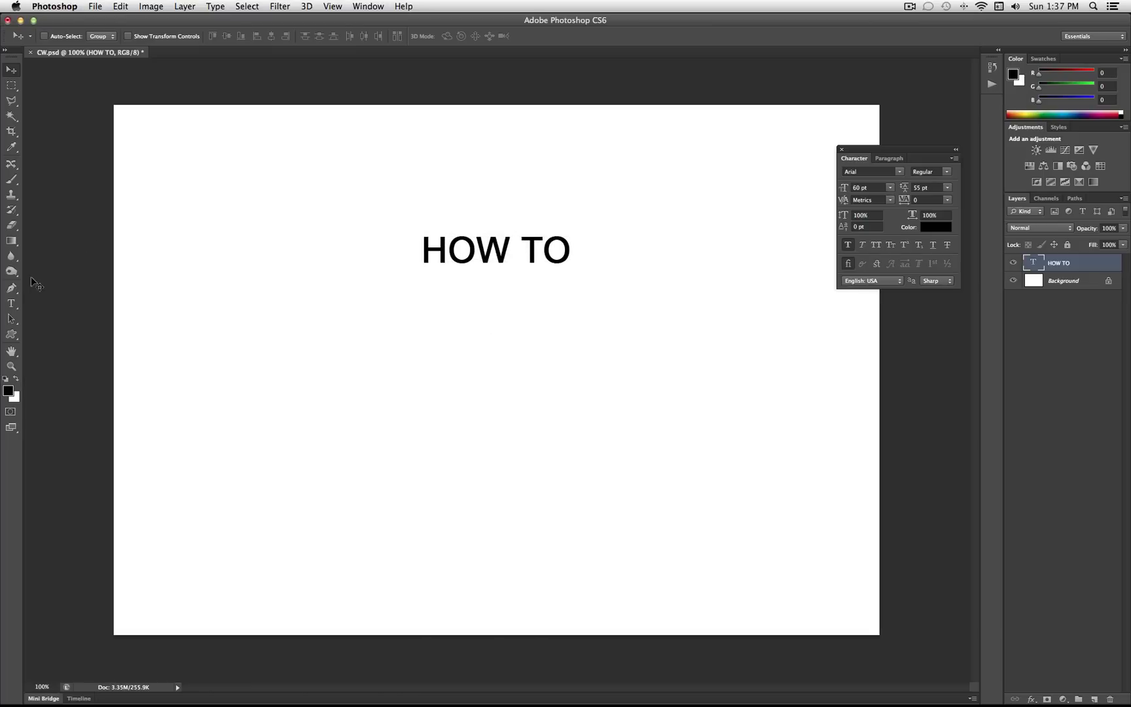
# Bring up the Character settings for the text and place their panel over the canvas, clear of HOW TO.
pyautogui.click(12, 306)
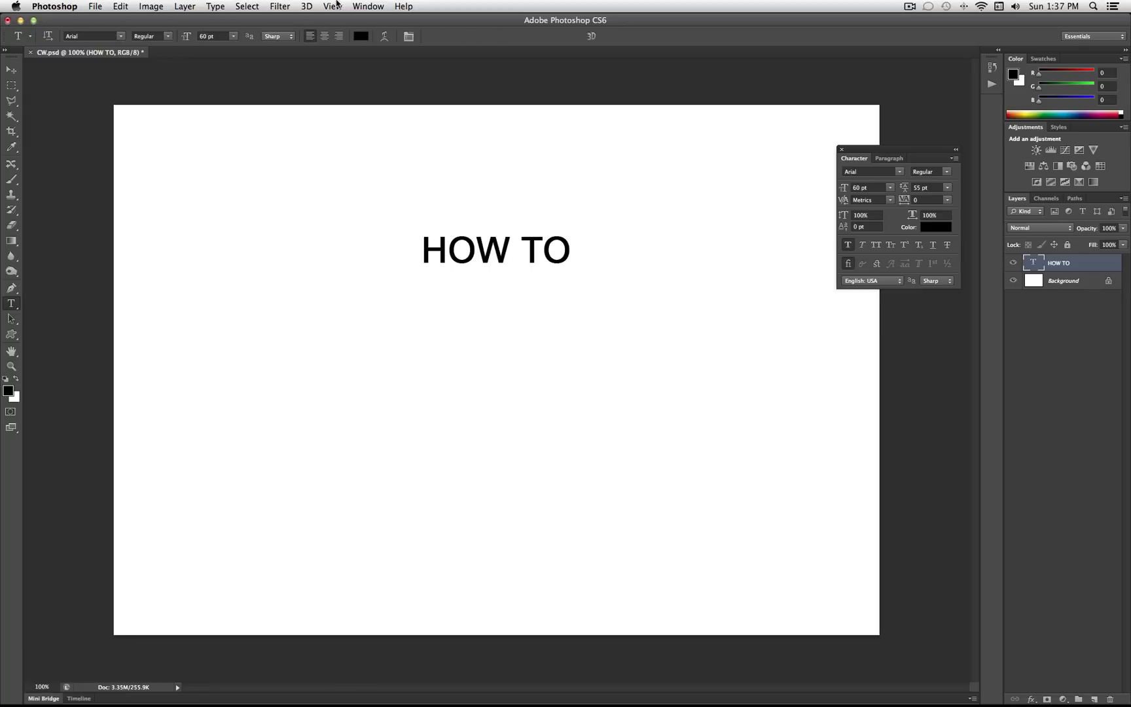
pyautogui.click(406, 38)
pyautogui.click(406, 38)
pyautogui.click(368, 6)
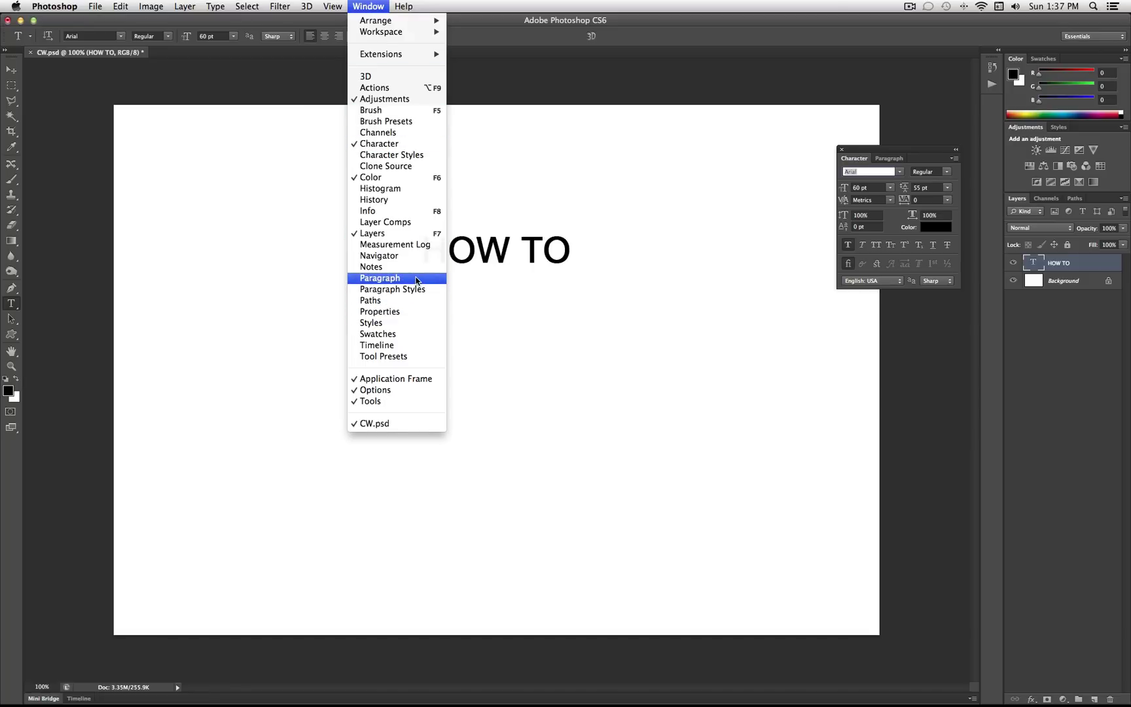
pyautogui.click(379, 279)
pyautogui.click(854, 158)
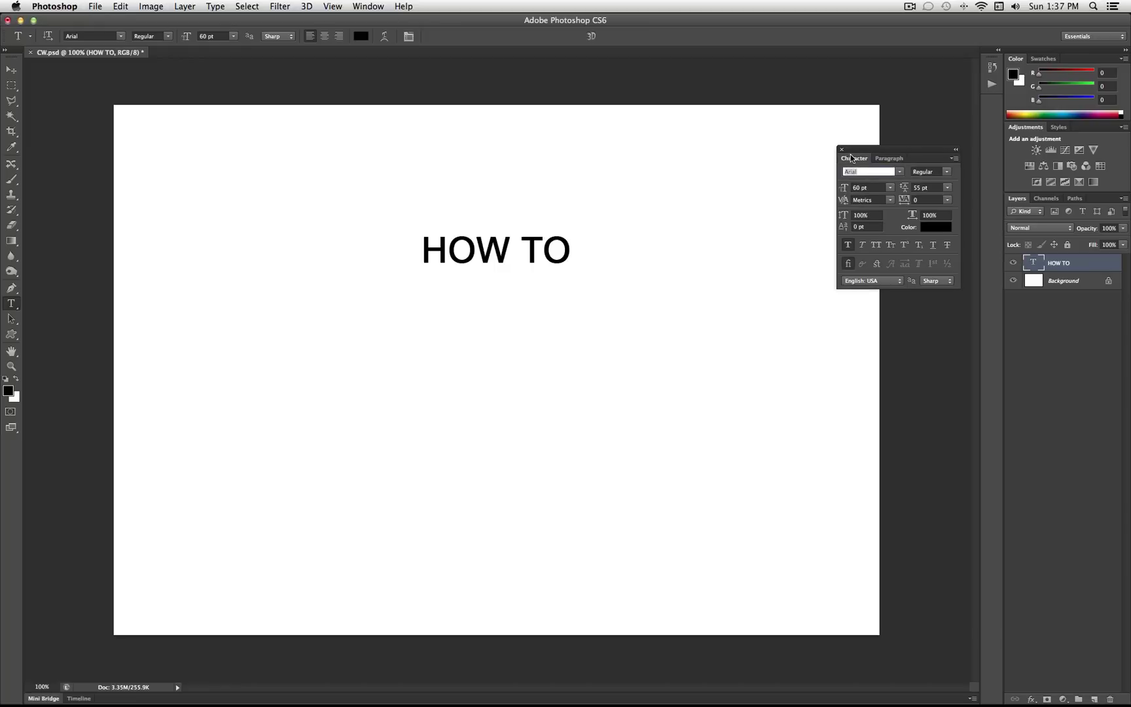
pyautogui.moveTo(895, 147); pyautogui.dragTo(793, 114)
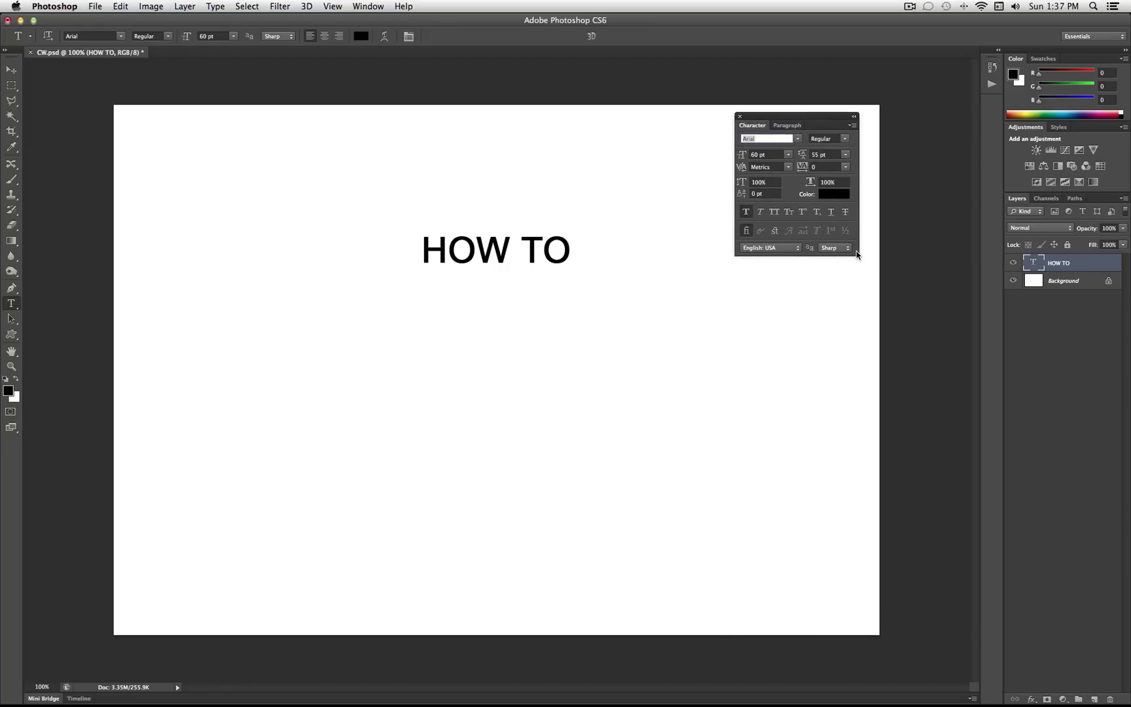
pyautogui.click(377, 6)
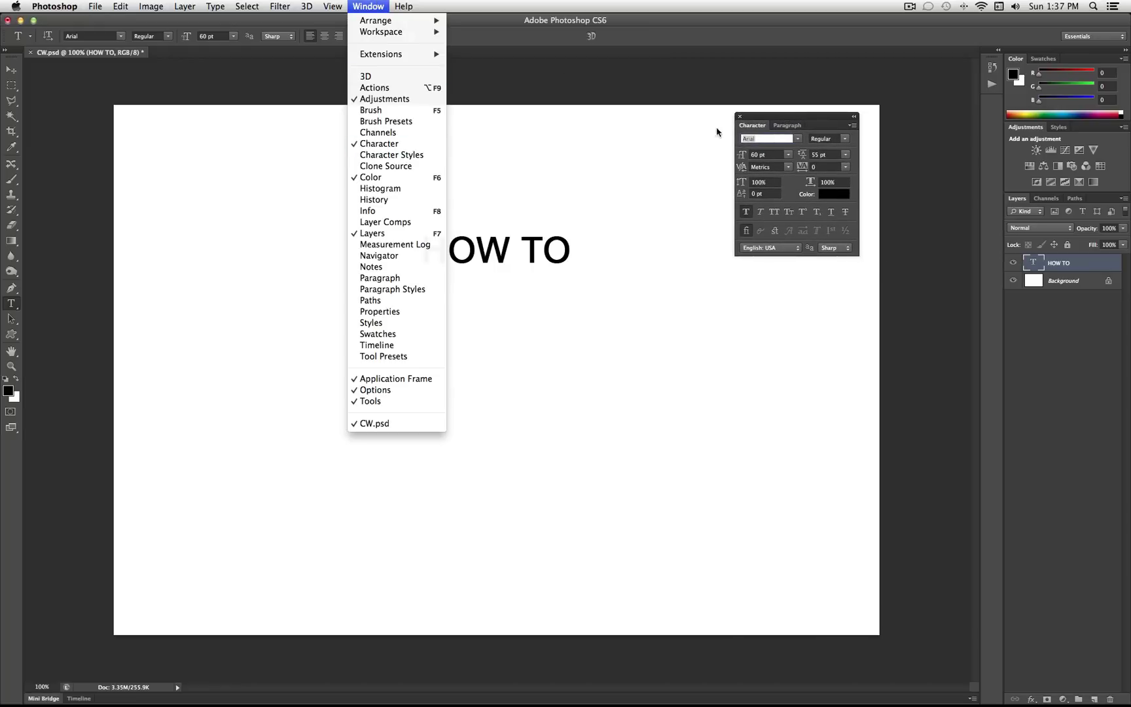
pyautogui.click(812, 116)
pyautogui.moveTo(801, 116); pyautogui.dragTo(729, 126)
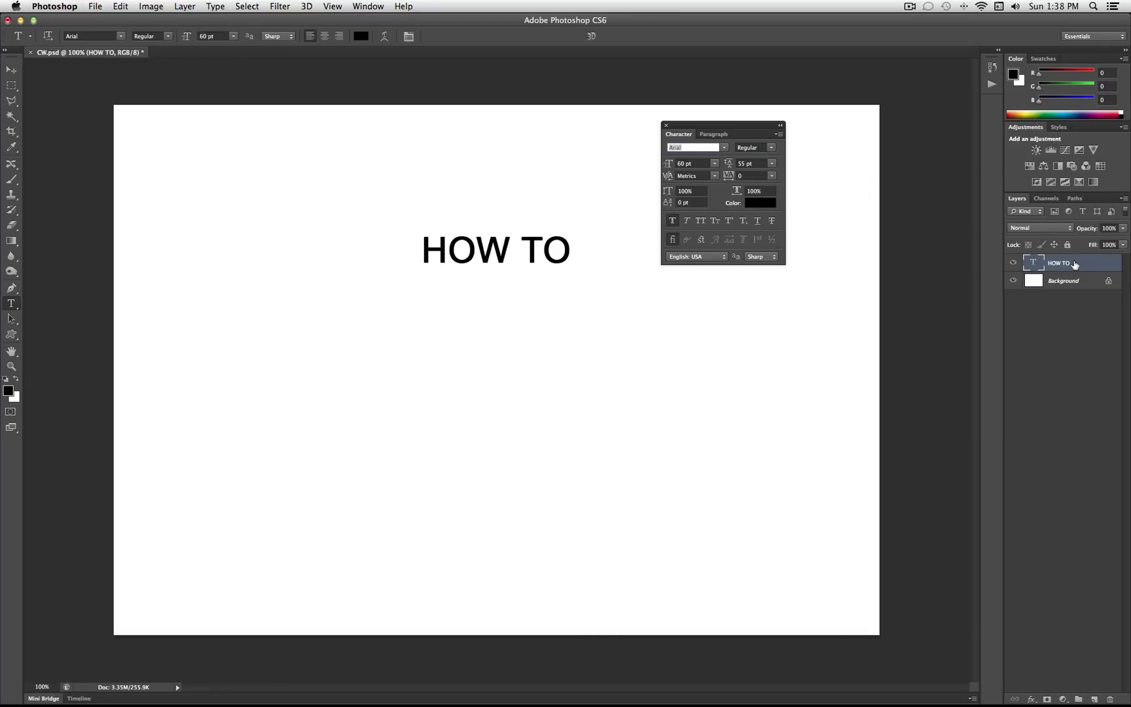
pyautogui.moveTo(754, 127); pyautogui.dragTo(849, 143)
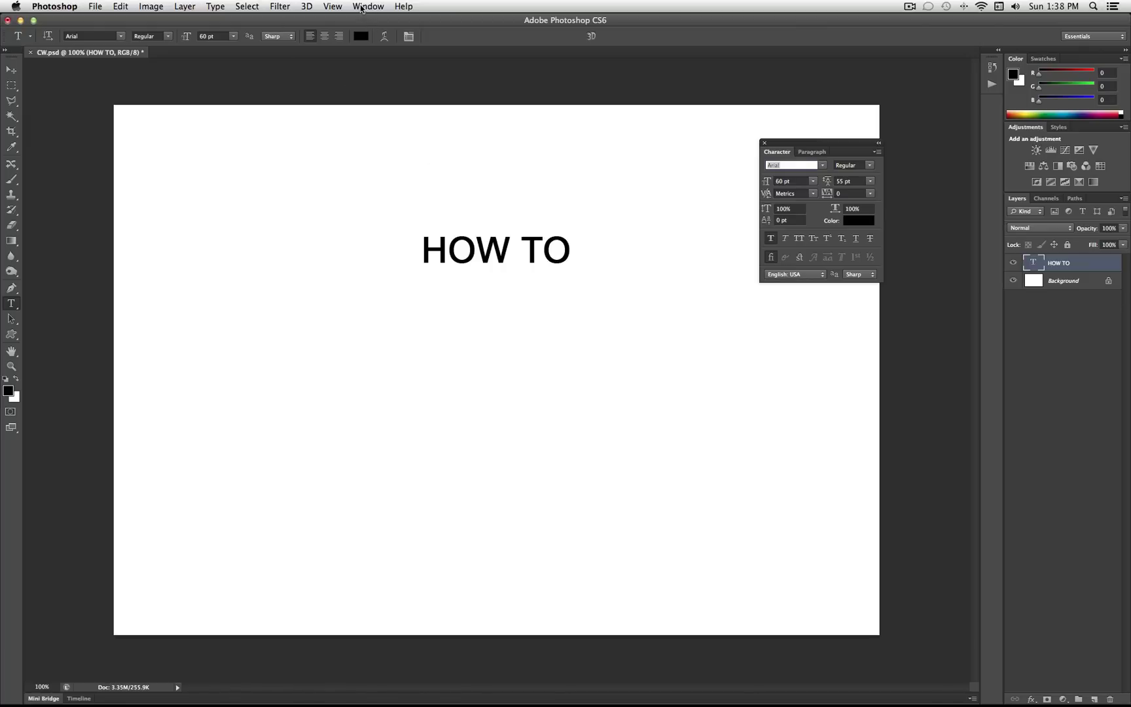
# Show the rulers and place vertical guides near both side edges of the HOW TO text.
pyautogui.click(335, 6)
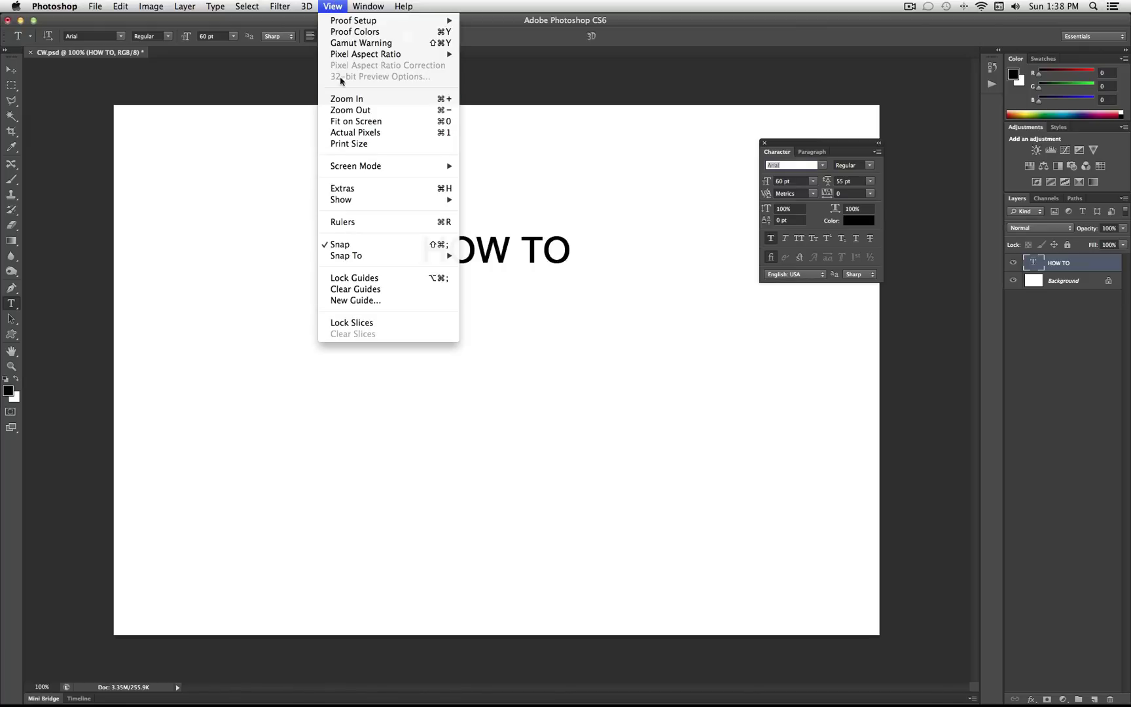
pyautogui.click(402, 222)
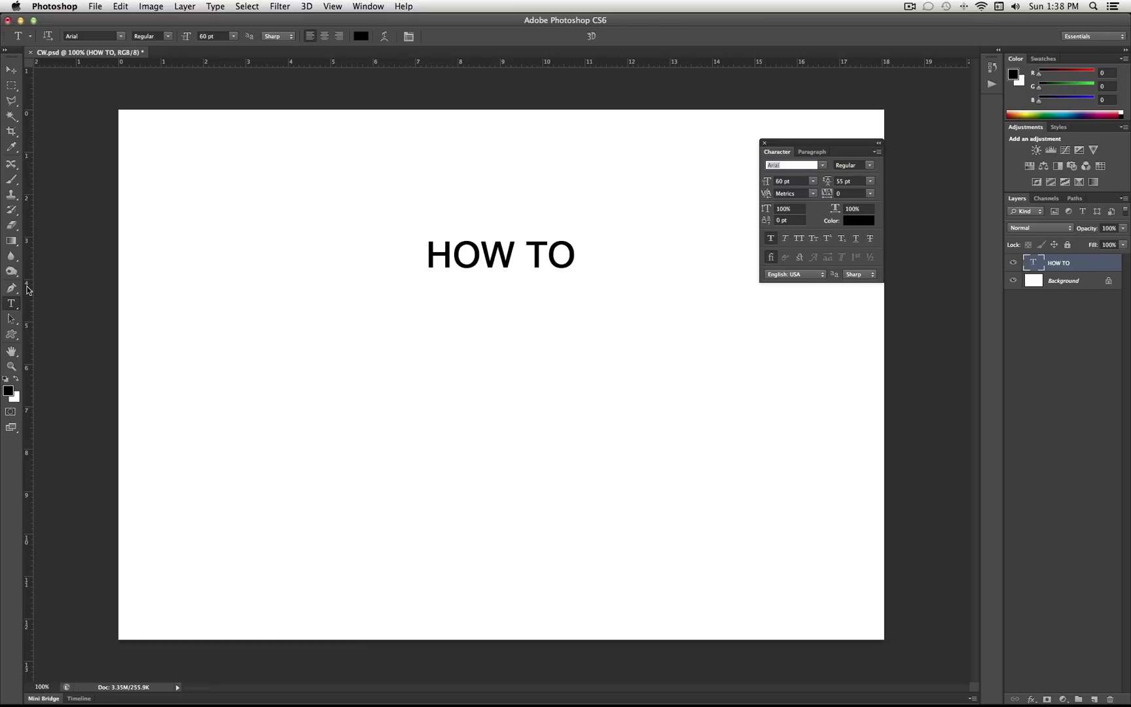
pyautogui.moveTo(26, 289); pyautogui.dragTo(422, 278)
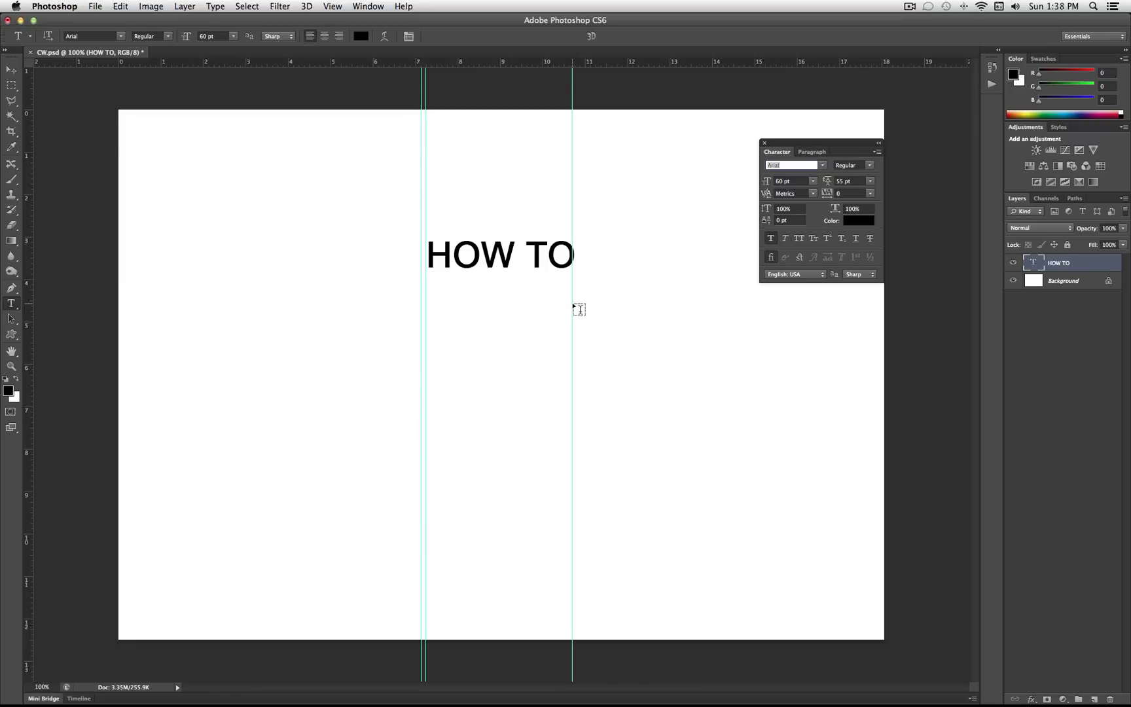
# Remove the surplus vertical guide and align the other two exactly with the left and right edges of HOW TO.
pyautogui.click(11, 69)
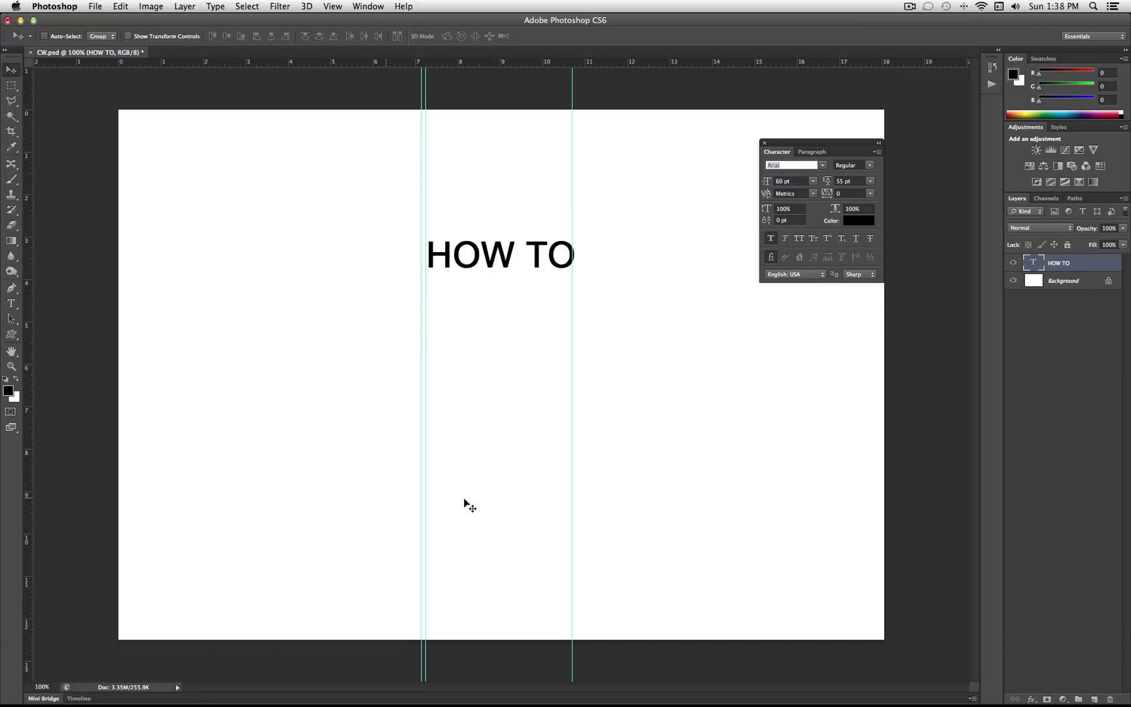
pyautogui.moveTo(426, 358); pyautogui.dragTo(4, 333)
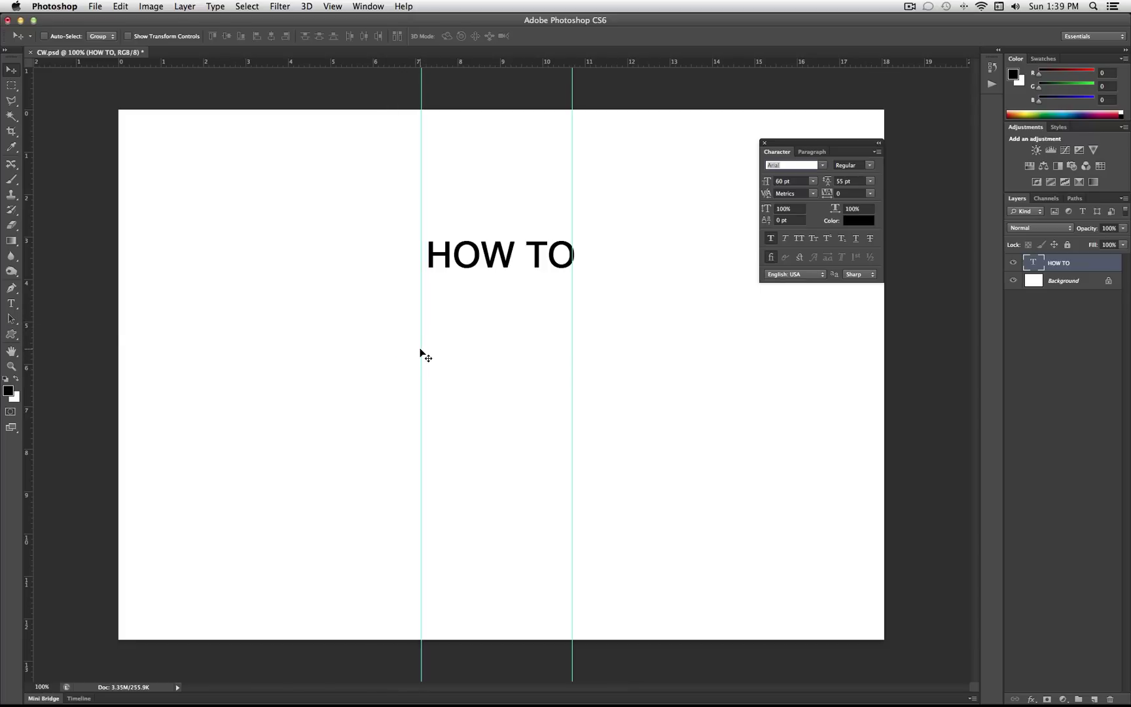
pyautogui.moveTo(423, 348); pyautogui.dragTo(427, 346)
pyautogui.moveTo(573, 330); pyautogui.dragTo(575, 329)
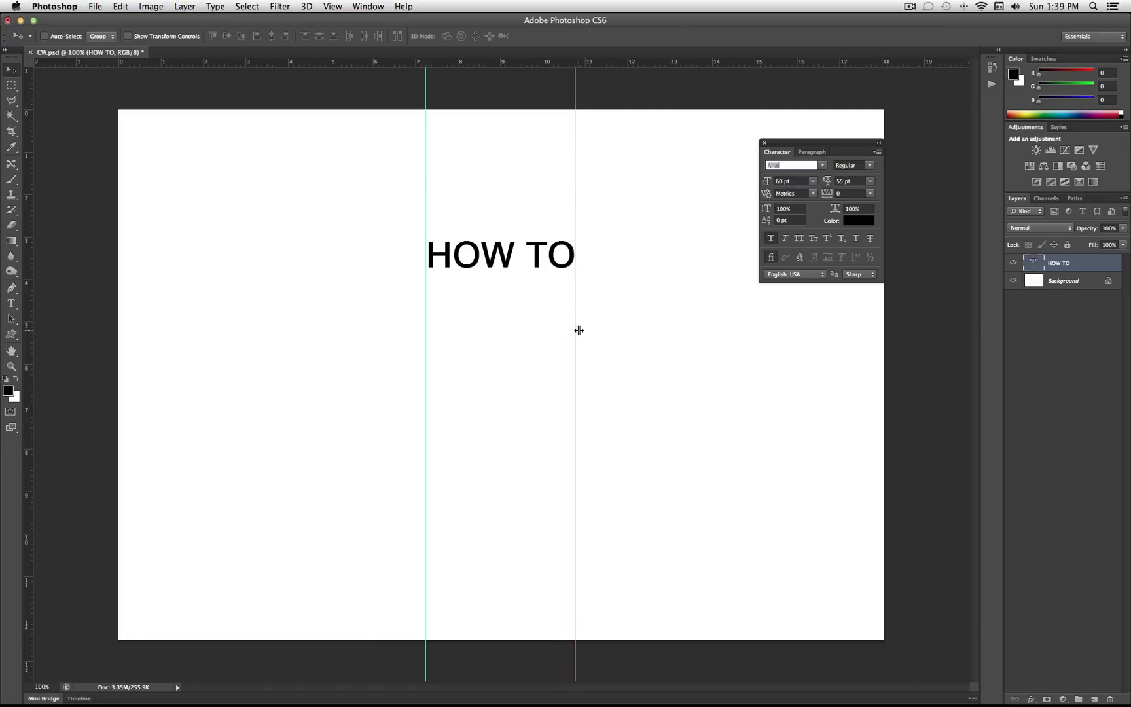
# Add the word USE on a separate text layer and position it directly below HOW TO, flush with the left guide.
pyautogui.click(12, 304)
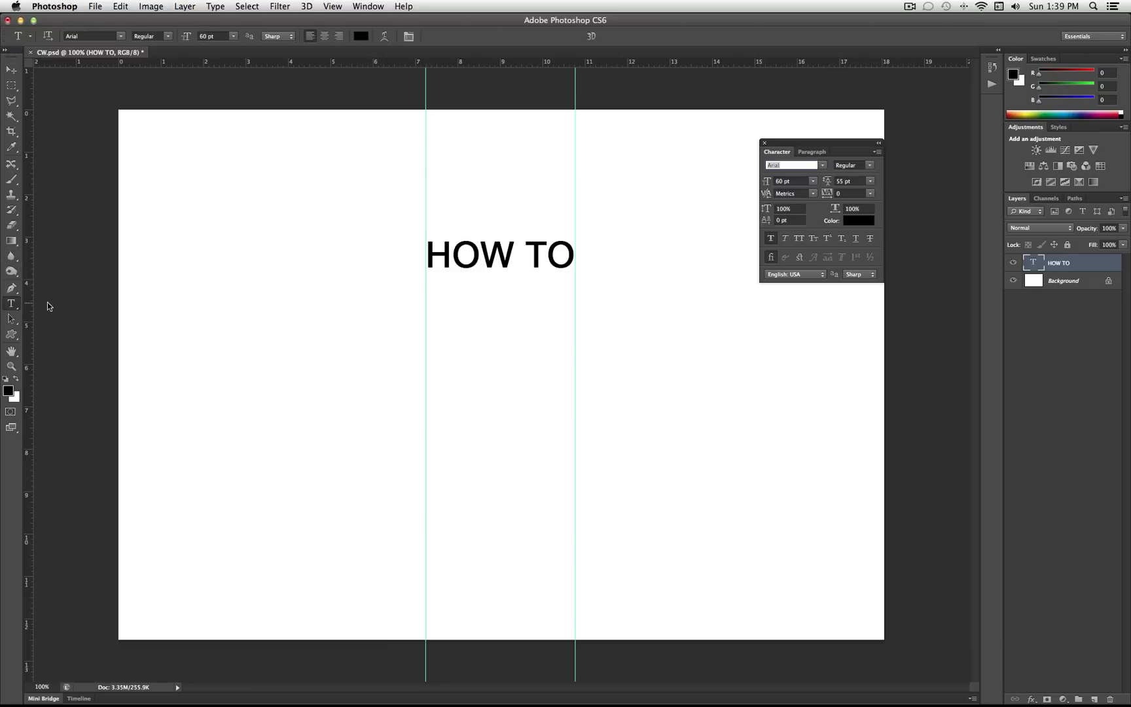
pyautogui.click(432, 306)
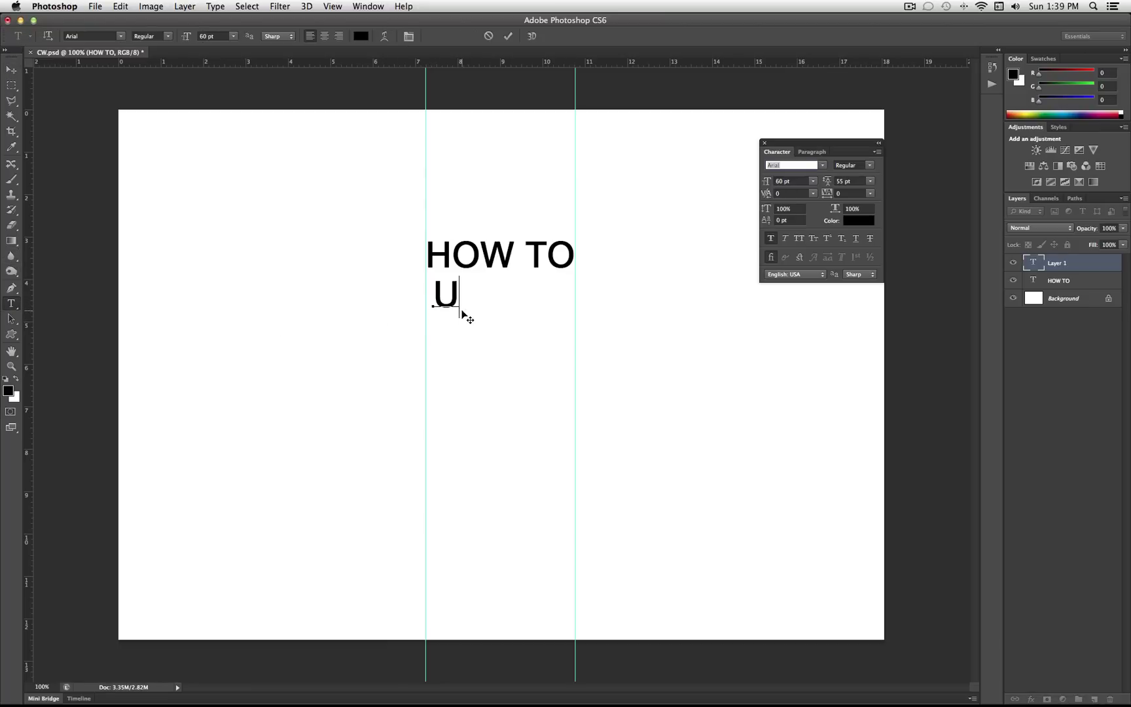
pyautogui.write('USE')
pyautogui.click(12, 69)
pyautogui.moveTo(523, 378)
pyautogui.mouseDown()
pyautogui.moveTo(542, 364)
pyautogui.moveTo(591, 366)
pyautogui.moveTo(518, 369)
pyautogui.mouseUp()
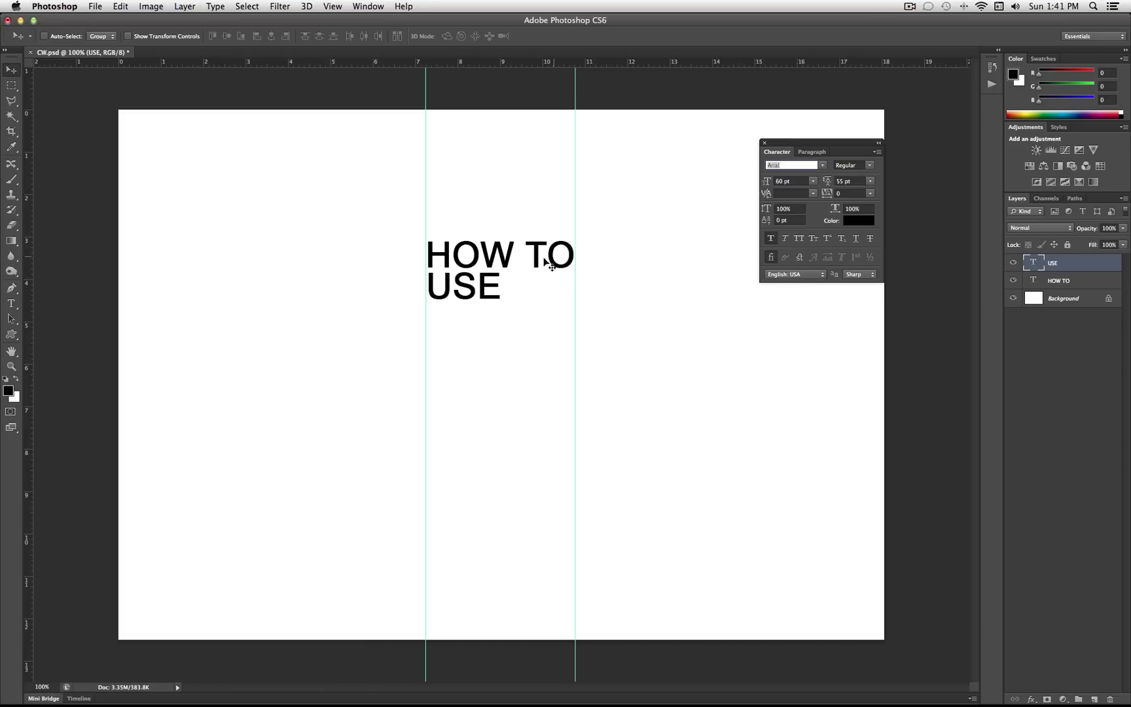
# Select the whole word USE and enlarge its font size to 110 pt, judging its width against the right guide.
pyautogui.click(12, 304)
pyautogui.click(502, 285)
pyautogui.press('Left')
pyautogui.press('Left')
pyautogui.moveTo(501, 286); pyautogui.dragTo(397, 285)
pyautogui.click(794, 182)
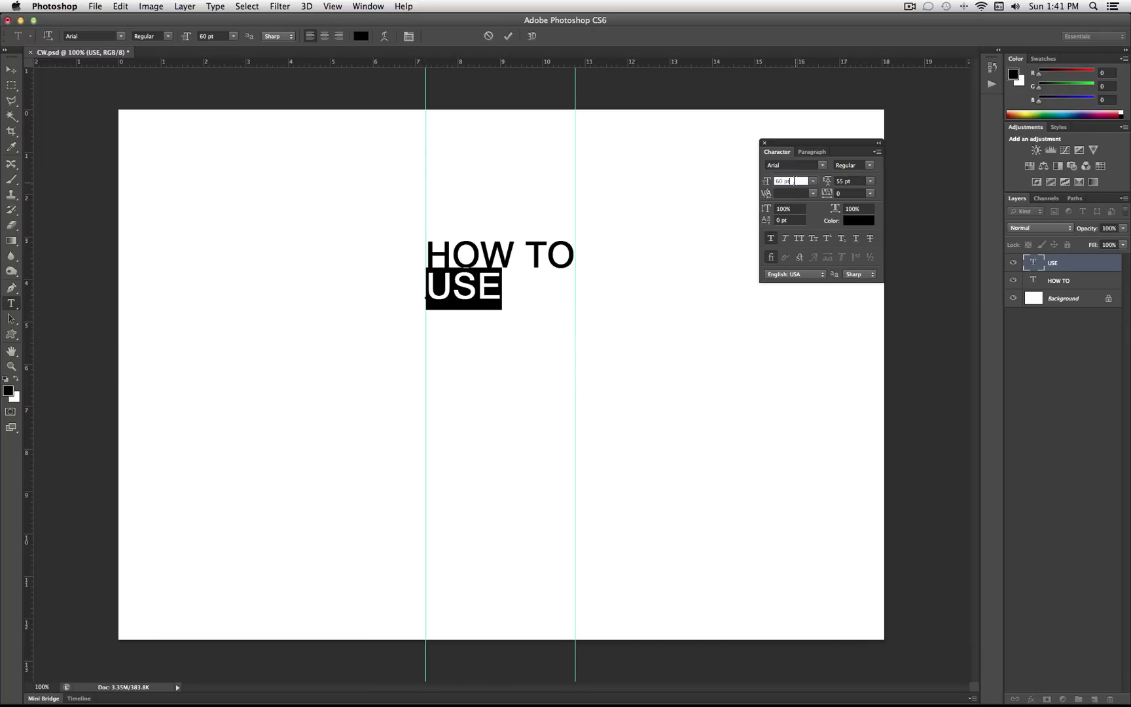
pyautogui.press('Up')
pyautogui.press('Up')
pyautogui.press('Up')
pyautogui.press('Up')
pyautogui.press('Up')
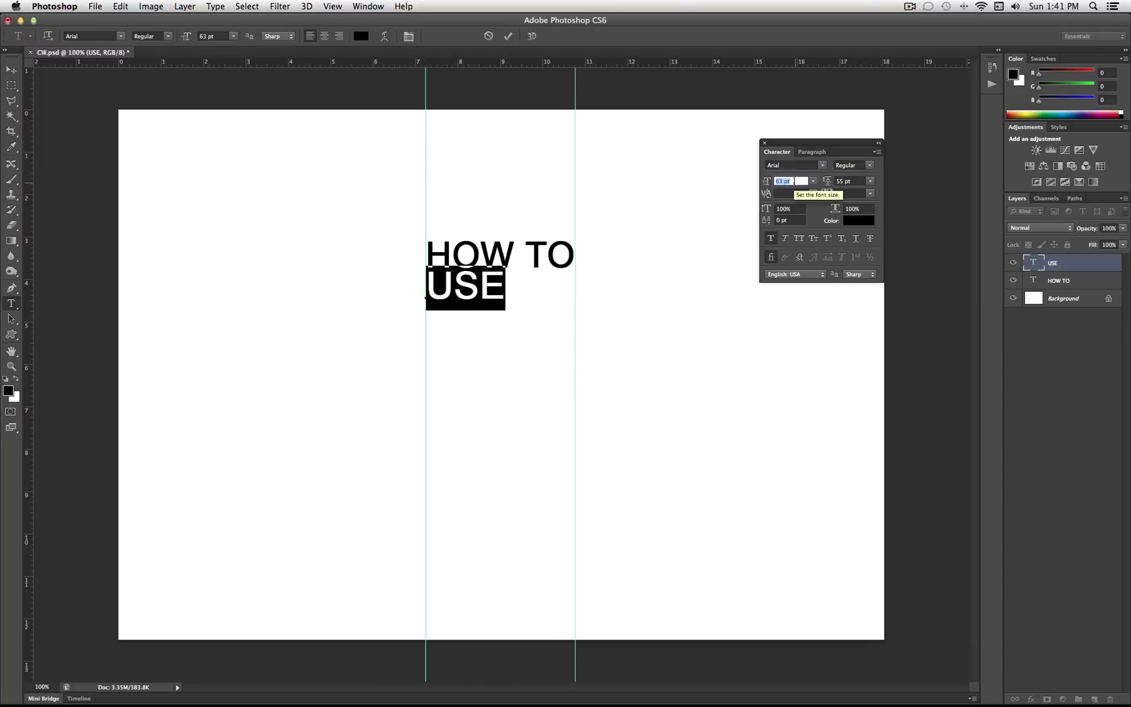
pyautogui.press('Up')
pyautogui.press('Up')
pyautogui.press('Up')
pyautogui.press('Up')
pyautogui.press('Up')
pyautogui.press('Up')
pyautogui.press('Up')
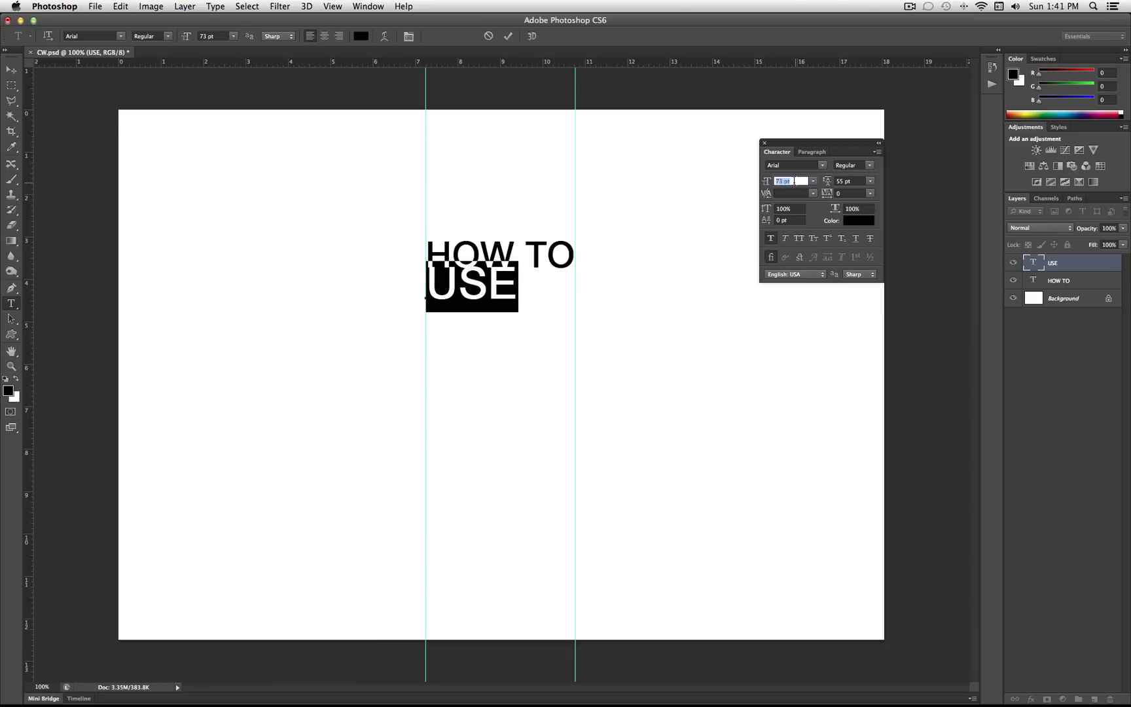
pyautogui.press('Down')
pyautogui.press('Down')
pyautogui.press('Down')
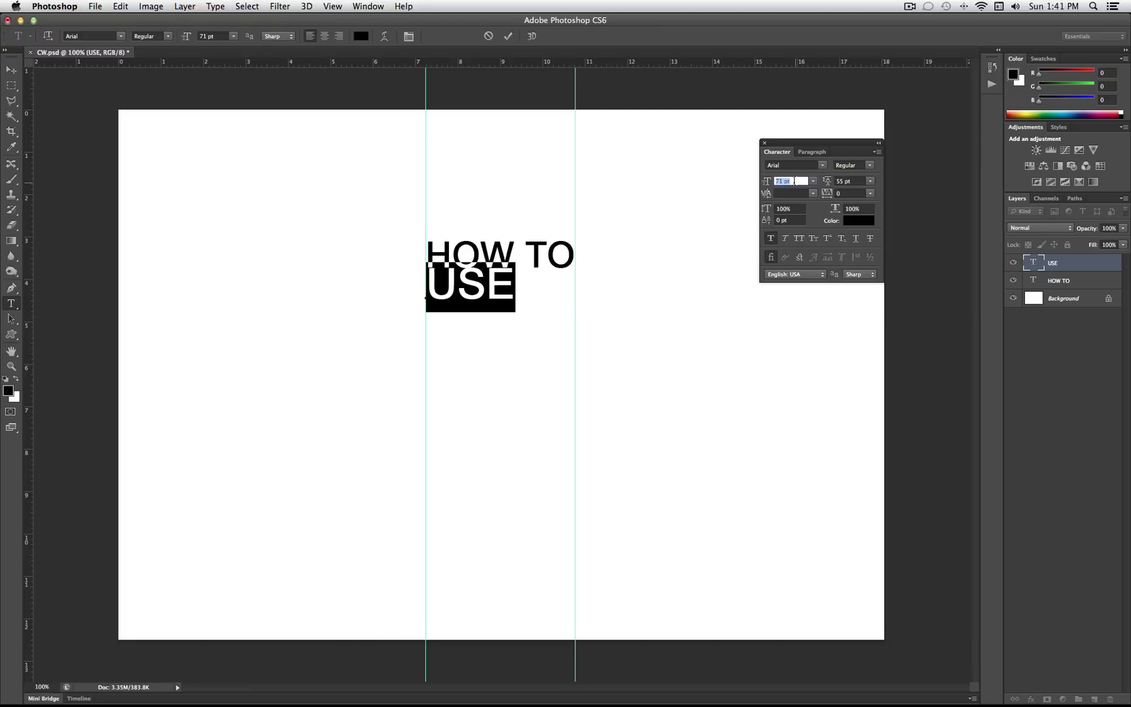
pyautogui.press('Up')
pyautogui.press('Up')
pyautogui.press('Up')
pyautogui.press('Up')
pyautogui.press('Up')
pyautogui.press('Up')
pyautogui.press('Up')
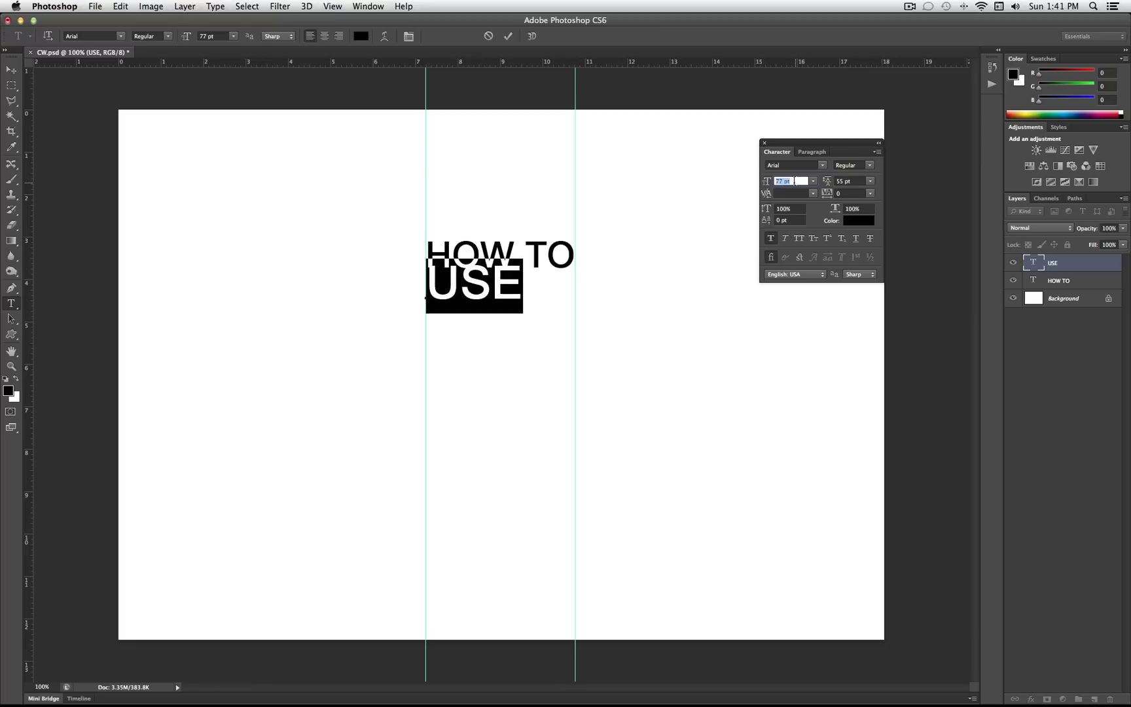
pyautogui.press('Up')
pyautogui.press('Up')
pyautogui.press('Down')
pyautogui.press('Down')
pyautogui.press('Down')
pyautogui.press('Down')
pyautogui.press('Down')
pyautogui.press('Down')
pyautogui.press('Down')
pyautogui.press('Down')
pyautogui.press('Down')
pyautogui.press('Down')
pyautogui.press('Down')
pyautogui.press('Down')
pyautogui.press('Down')
pyautogui.hotkey('shift', 'Up')
pyautogui.hotkey('shift', 'Up')
pyautogui.hotkey('shift', 'Up')
pyautogui.hotkey('shift', 'Up')
pyautogui.hotkey('shift', 'Up')
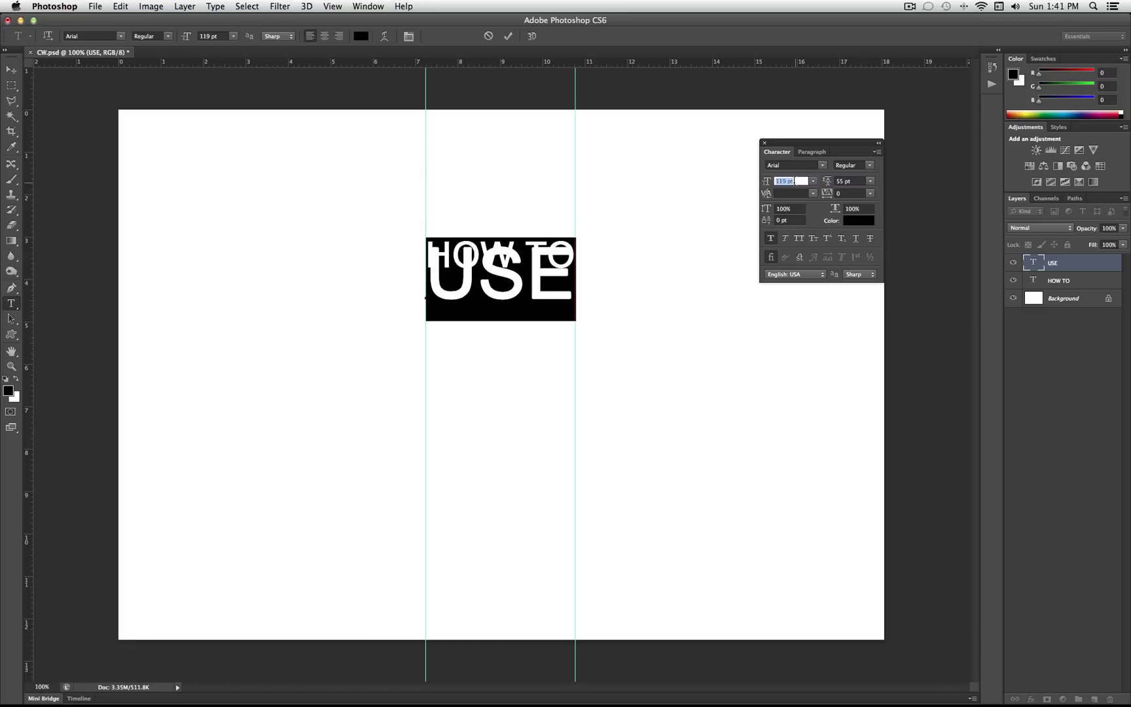
pyautogui.press('Down')
pyautogui.press('Down')
pyautogui.press('Down')
pyautogui.press('Down')
pyautogui.press('Down')
pyautogui.press('Down')
pyautogui.press('Down')
pyautogui.press('Down')
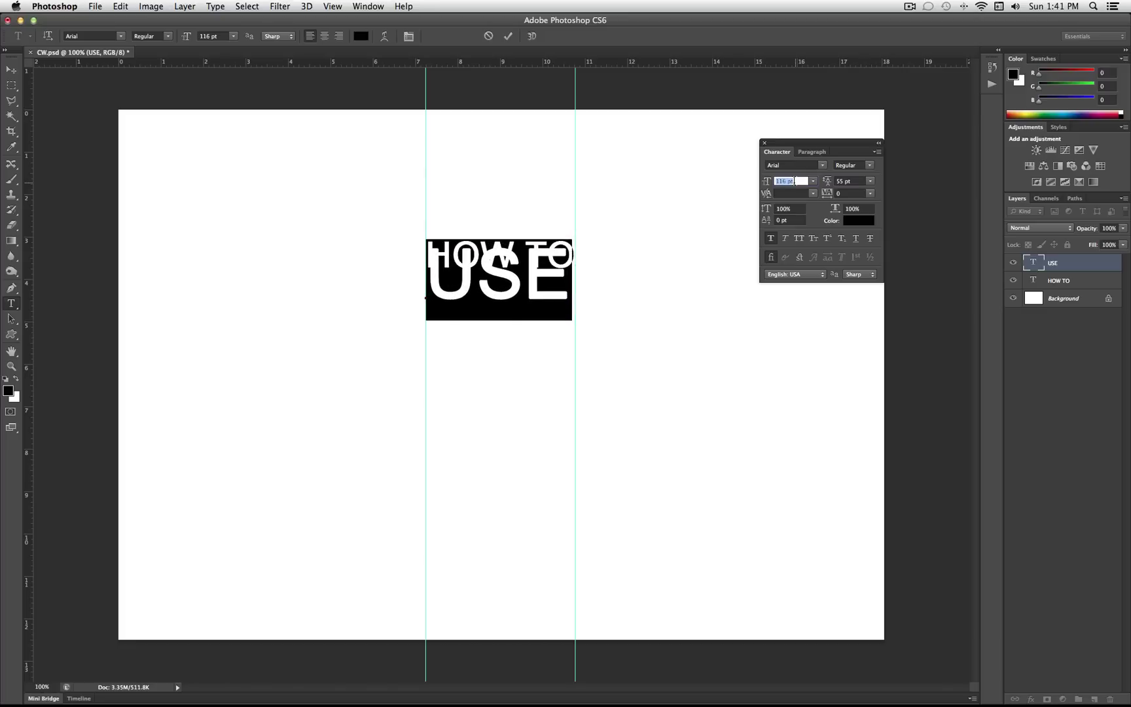
pyautogui.press('Down')
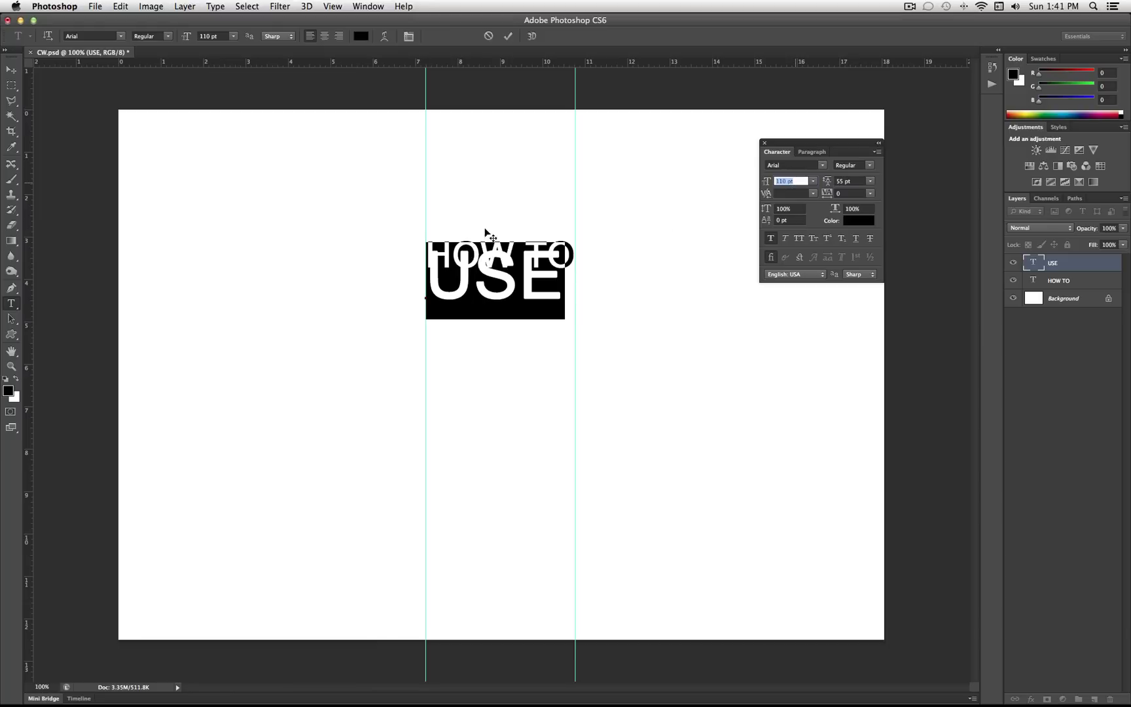
# Move USE slightly lower beneath HOW TO and set its font size to 120 pt to span the two guides.
pyautogui.click(521, 277)
pyautogui.press('Right')
pyautogui.doubleClick(531, 290)
pyautogui.click(793, 182)
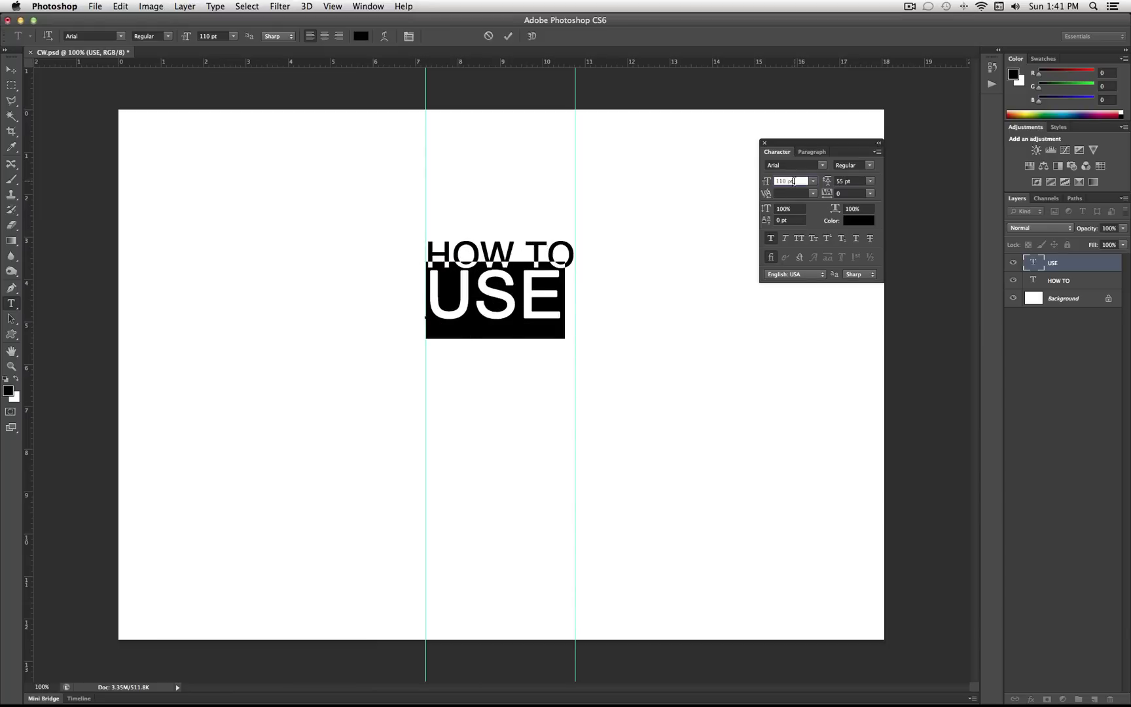
pyautogui.hotkey('shift', 'Up')
pyautogui.hotkey('shift', 'Up')
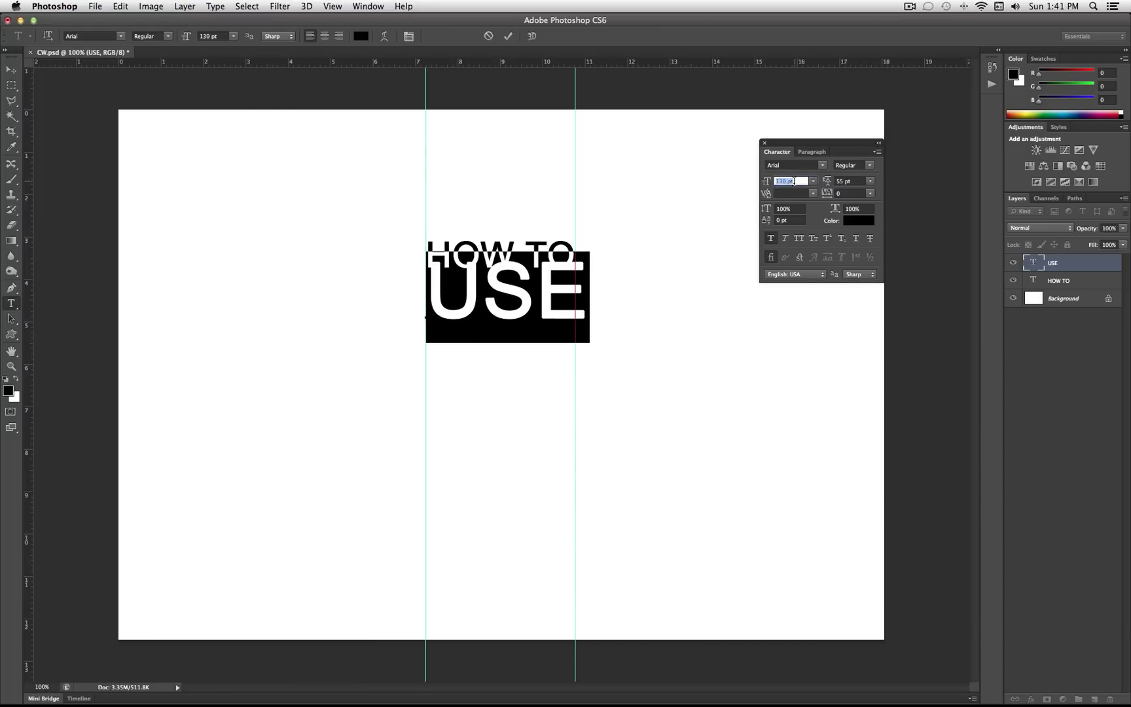
pyautogui.hotkey('shift', 'Down')
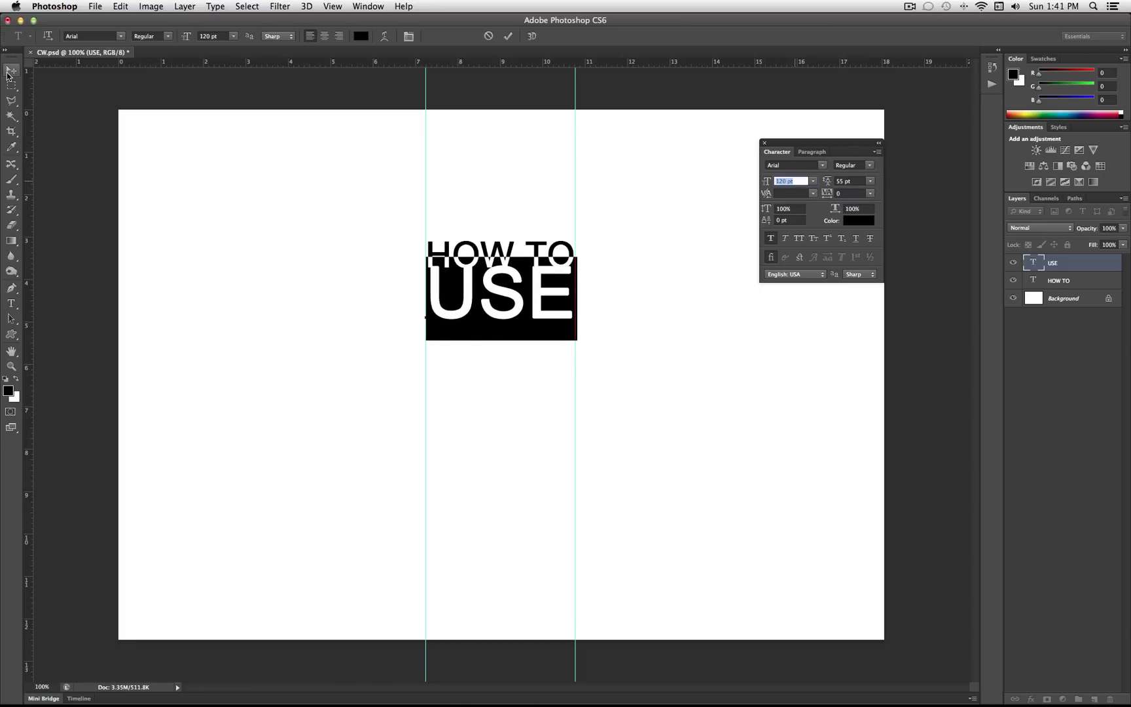
# Nudge USE slightly lower beneath HOW TO, then select the whole word and reduce its font size to 80 pt.
pyautogui.click(8, 72)
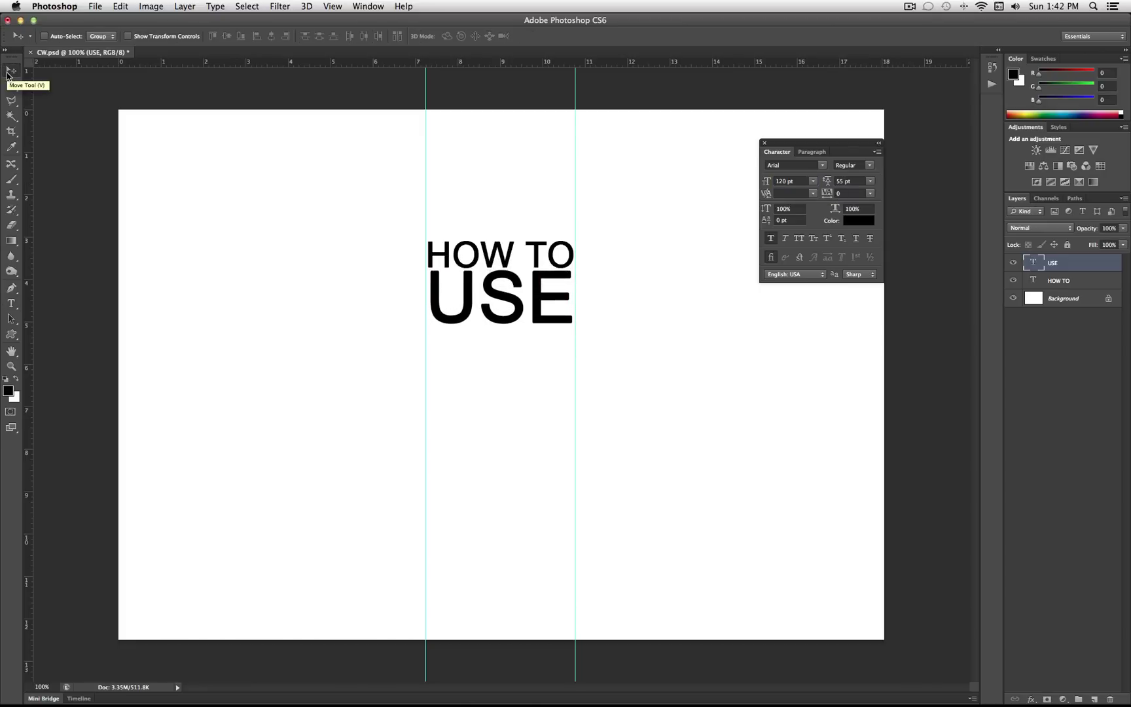
pyautogui.click(11, 305)
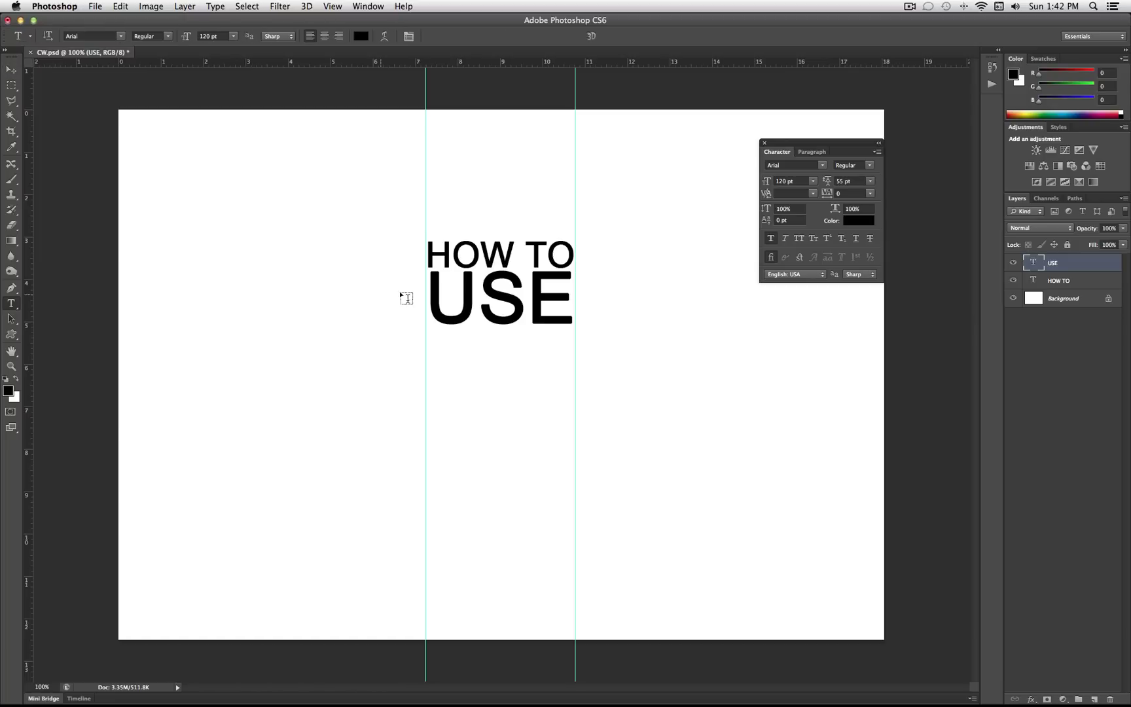
pyautogui.moveTo(430, 300); pyautogui.dragTo(651, 300)
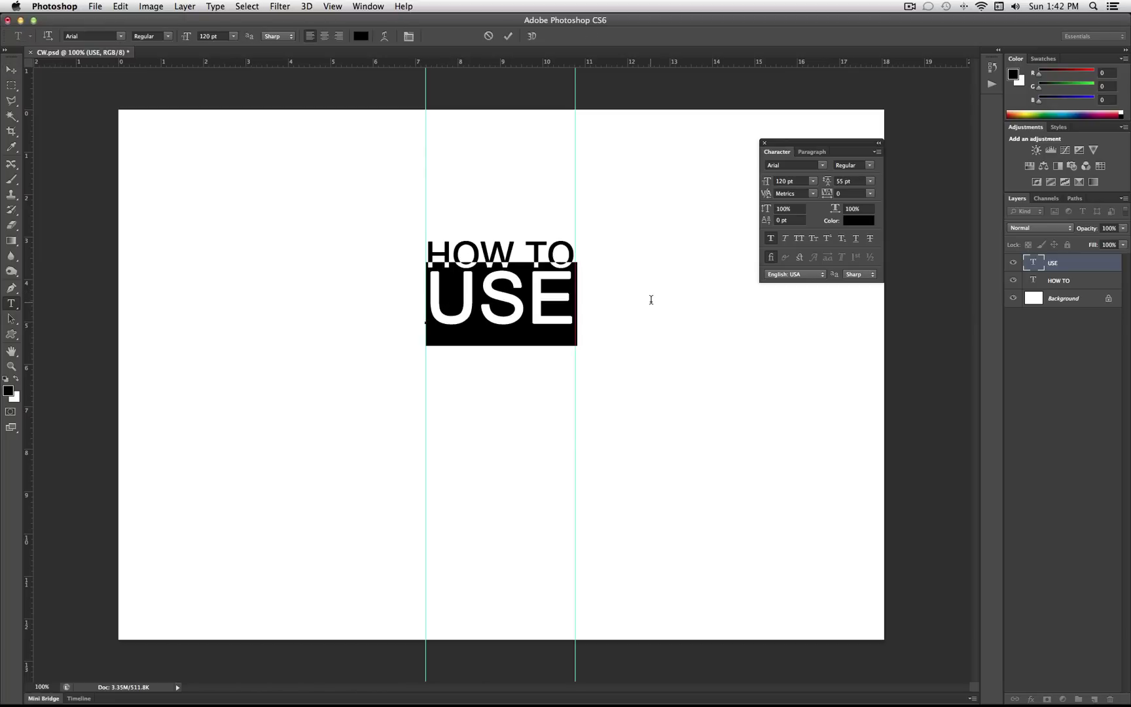
pyautogui.click(792, 180)
pyautogui.write('110')
pyautogui.press('Return')
pyautogui.write('80')
pyautogui.press('Return')
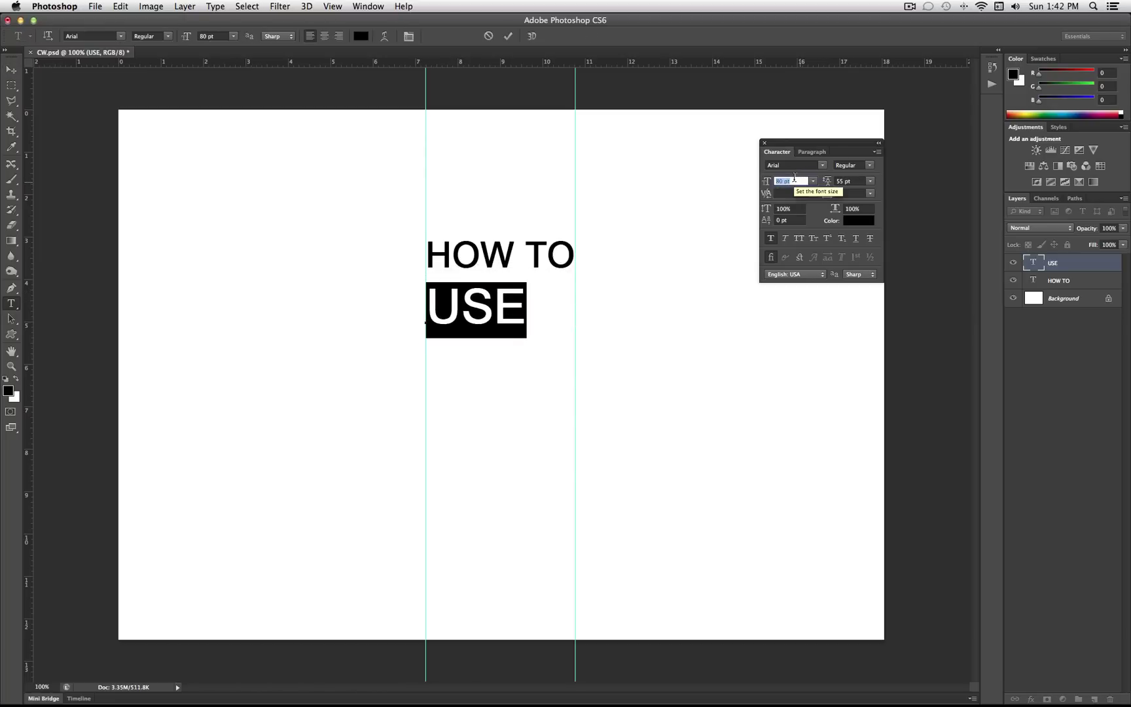
# Increase the tracking of the word USE to 520 so its letters spread out to the right guide.
pyautogui.click(852, 193)
pyautogui.press('Up')
pyautogui.press('Up')
pyautogui.press('Up')
pyautogui.press('Up')
pyautogui.press('Up')
pyautogui.press('Up')
pyautogui.press('Up')
pyautogui.press('Up')
pyautogui.press('Up')
pyautogui.press('Up')
pyautogui.press('Up')
pyautogui.press('Up')
pyautogui.press('Up')
pyautogui.press('Up')
pyautogui.press('Up')
pyautogui.press('Up')
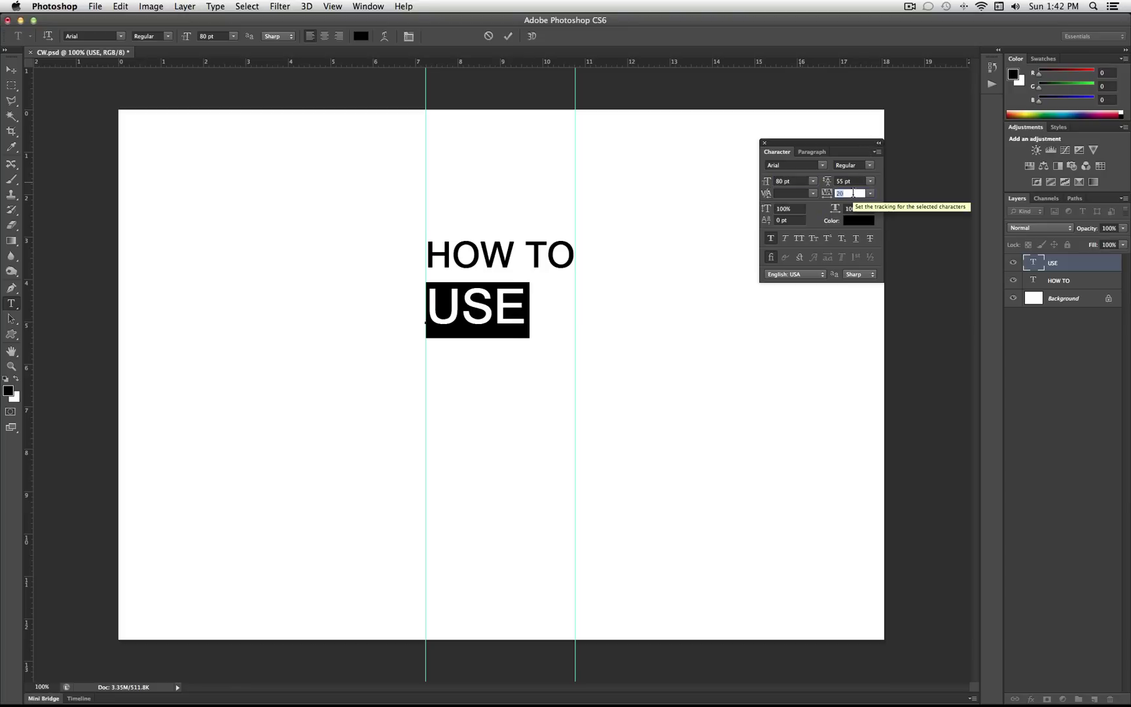
pyautogui.press('Up')
pyautogui.press('Up')
pyautogui.press('Up')
pyautogui.press('Up')
pyautogui.press('Up')
pyautogui.press('Up')
pyautogui.press('Up')
pyautogui.press('Up')
pyautogui.press('Up')
pyautogui.press('Up')
pyautogui.press('Up')
pyautogui.press('Up')
pyautogui.press('Up')
pyautogui.press('Up')
pyautogui.press('Up')
pyautogui.press('Up')
pyautogui.press('Up')
pyautogui.press('Up')
pyautogui.press('Up')
pyautogui.press('Up')
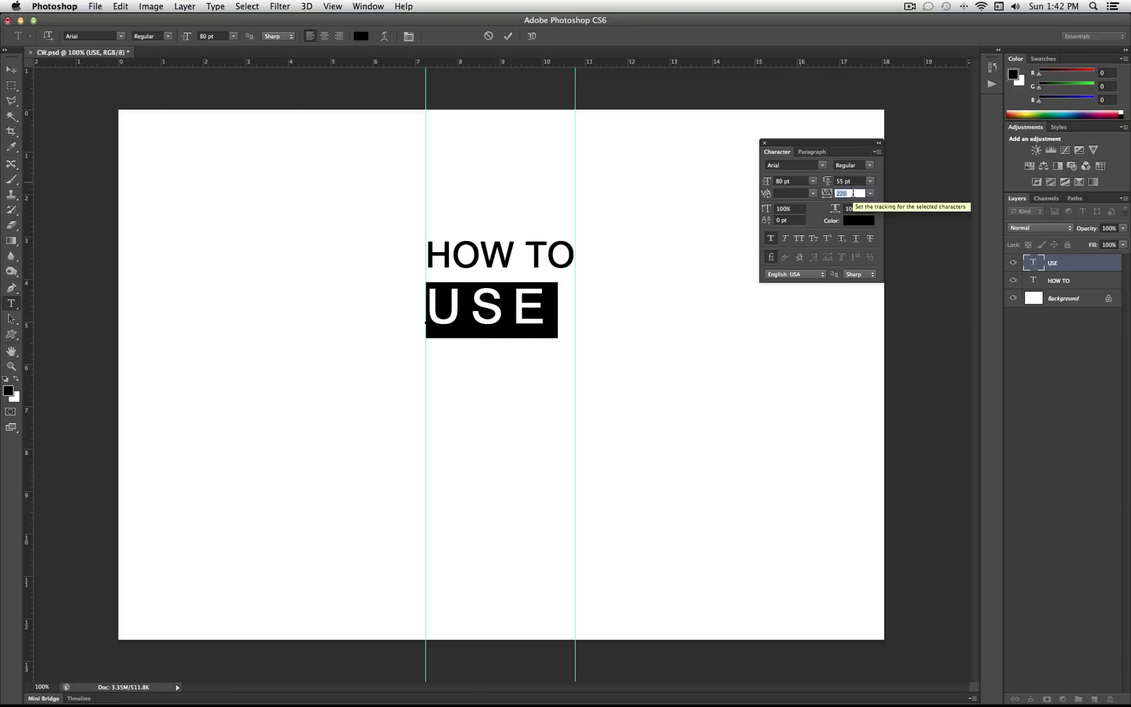
pyautogui.press('Up')
pyautogui.press('Up')
pyautogui.press('Up')
pyautogui.press('Up')
pyautogui.press('Up')
pyautogui.press('Up')
pyautogui.press('Up')
pyautogui.press('Up')
pyautogui.press('Up')
pyautogui.press('Up')
pyautogui.press('Up')
pyautogui.press('Up')
pyautogui.press('Up')
pyautogui.press('Up')
pyautogui.press('Up')
pyautogui.press('Up')
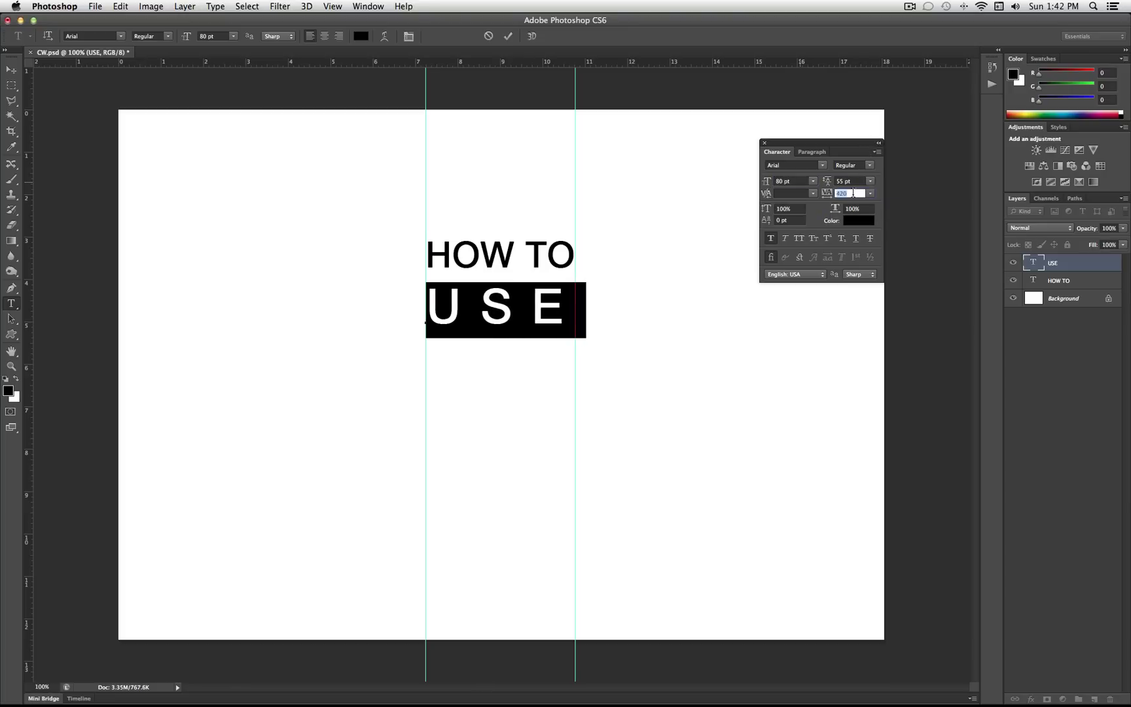
pyautogui.press('Up')
pyautogui.press('Up')
pyautogui.press('Up')
pyautogui.press('Up')
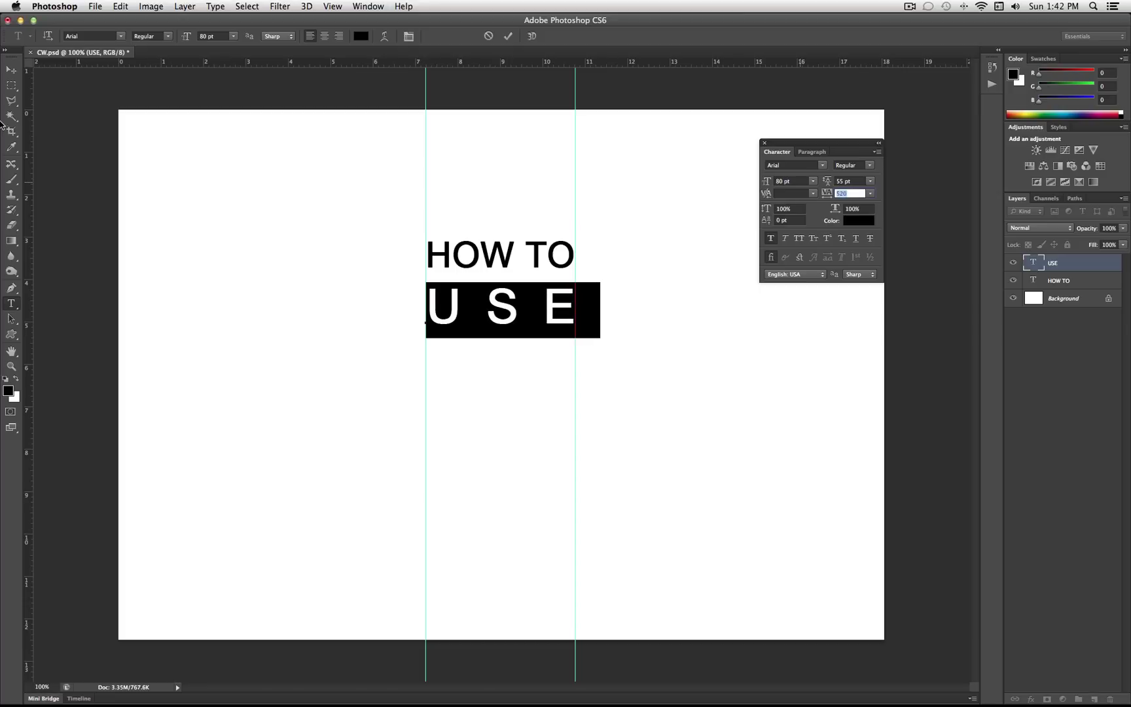
# Move the USE layer up to sit just beneath HOW TO, aligned with the left guide.
pyautogui.click(17, 71)
pyautogui.press('Up')
pyautogui.press('Up')
pyautogui.press('Up')
pyautogui.press('Up')
pyautogui.press('Up')
pyautogui.press('Up')
pyautogui.press('Up')
pyautogui.press('Up')
pyautogui.press('Up')
pyautogui.press('Up')
pyautogui.press('Up')
pyautogui.press('Up')
pyautogui.press('Up')
pyautogui.press('Up')
pyautogui.press('Up')
pyautogui.press('Up')
pyautogui.press('Up')
pyautogui.press('Up')
pyautogui.press('Up')
pyautogui.press('Up')
pyautogui.press('Left')
pyautogui.press('Left')
pyautogui.press('Left')
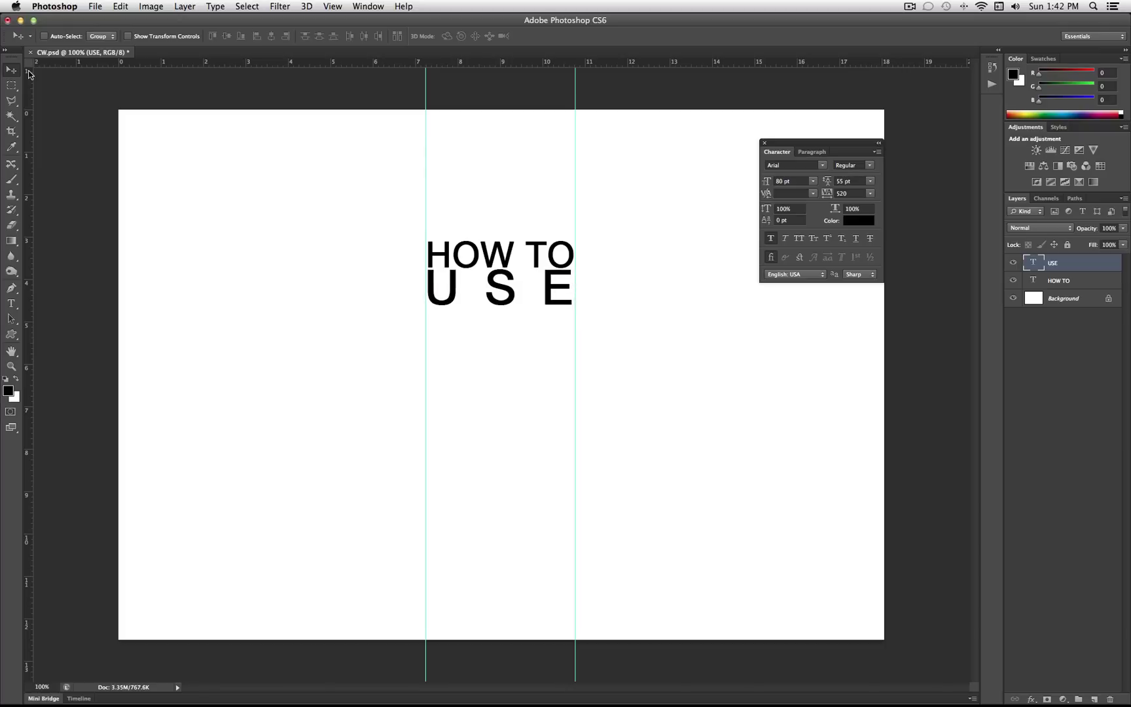
pyautogui.press('Down')
pyautogui.press('Down')
pyautogui.press('Down')
pyautogui.press('Down')
pyautogui.press('Down')
pyautogui.press('Down')
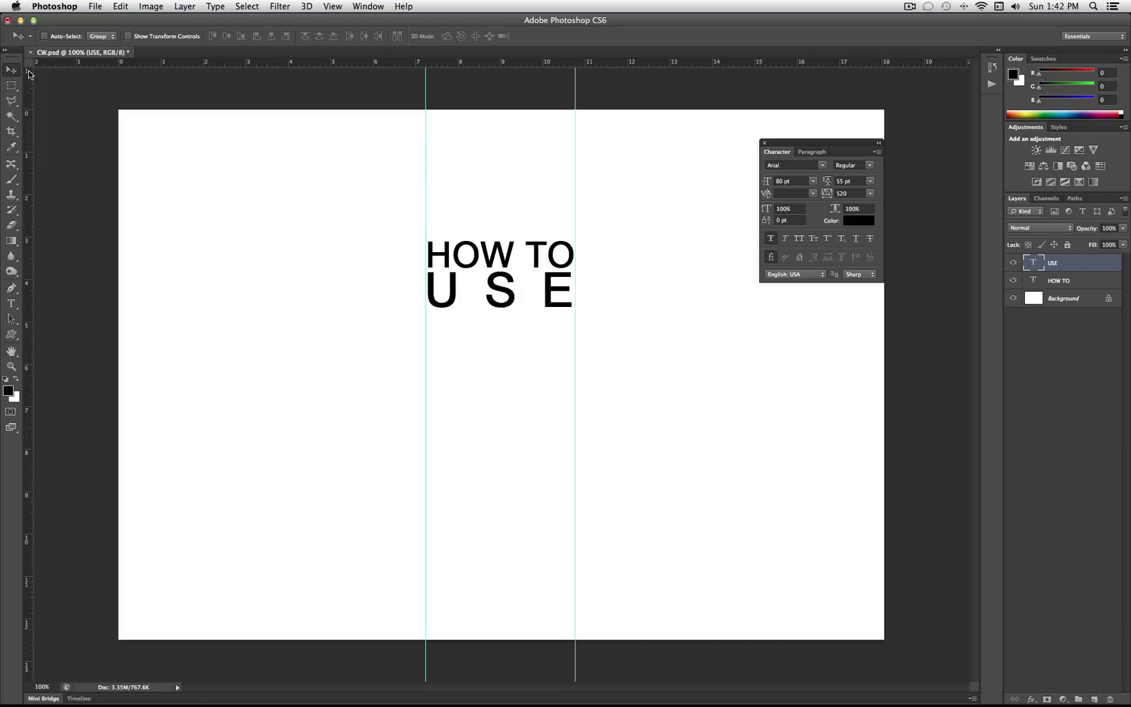
pyautogui.press('Left')
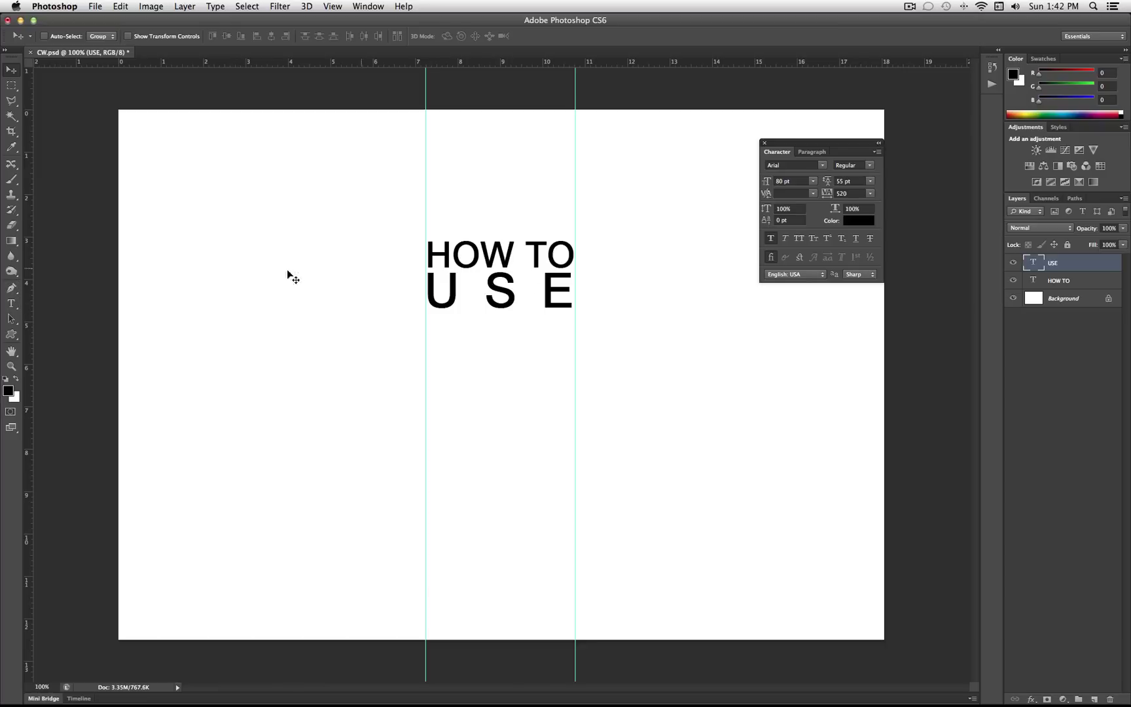
# Select all of USE and set its font size to 81 pt to fill the space between the guides.
pyautogui.press('t')
pyautogui.click(442, 289)
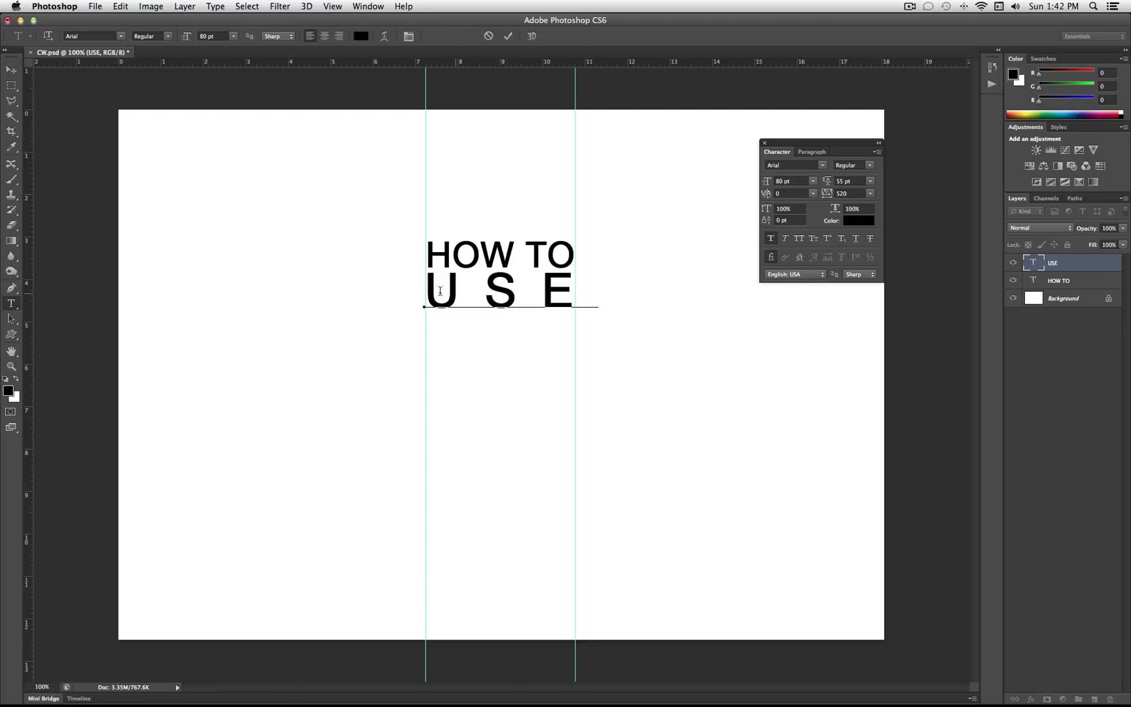
pyautogui.moveTo(579, 285); pyautogui.dragTo(384, 283)
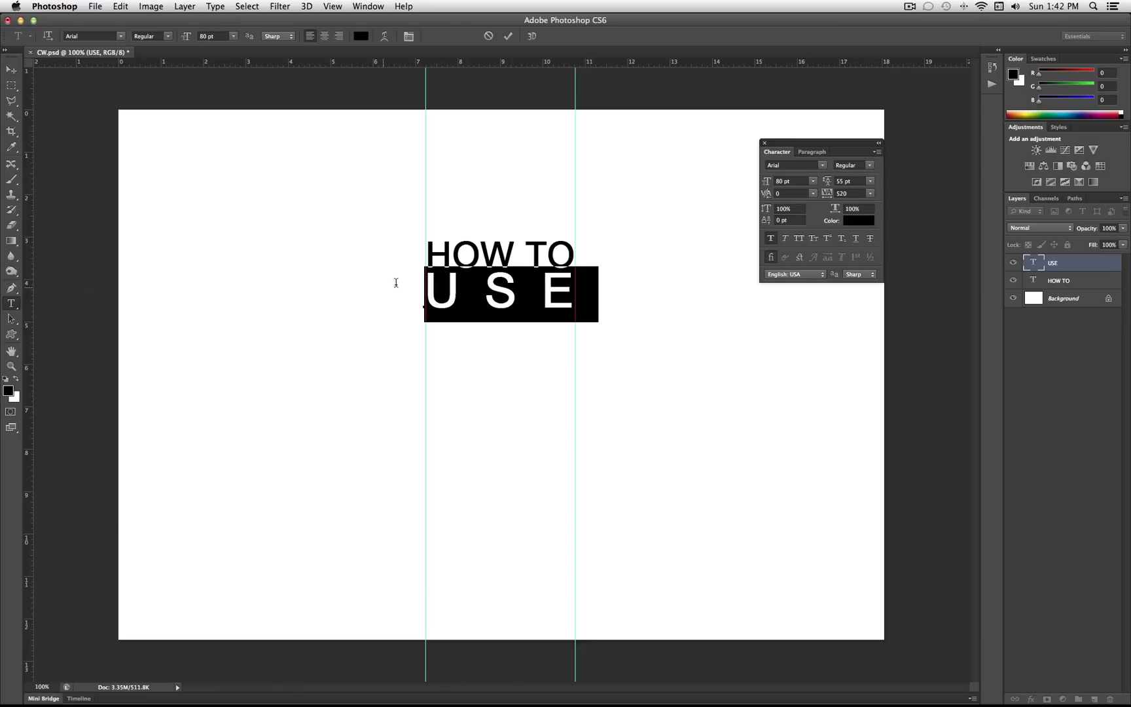
pyautogui.click(785, 181)
pyautogui.press('Up')
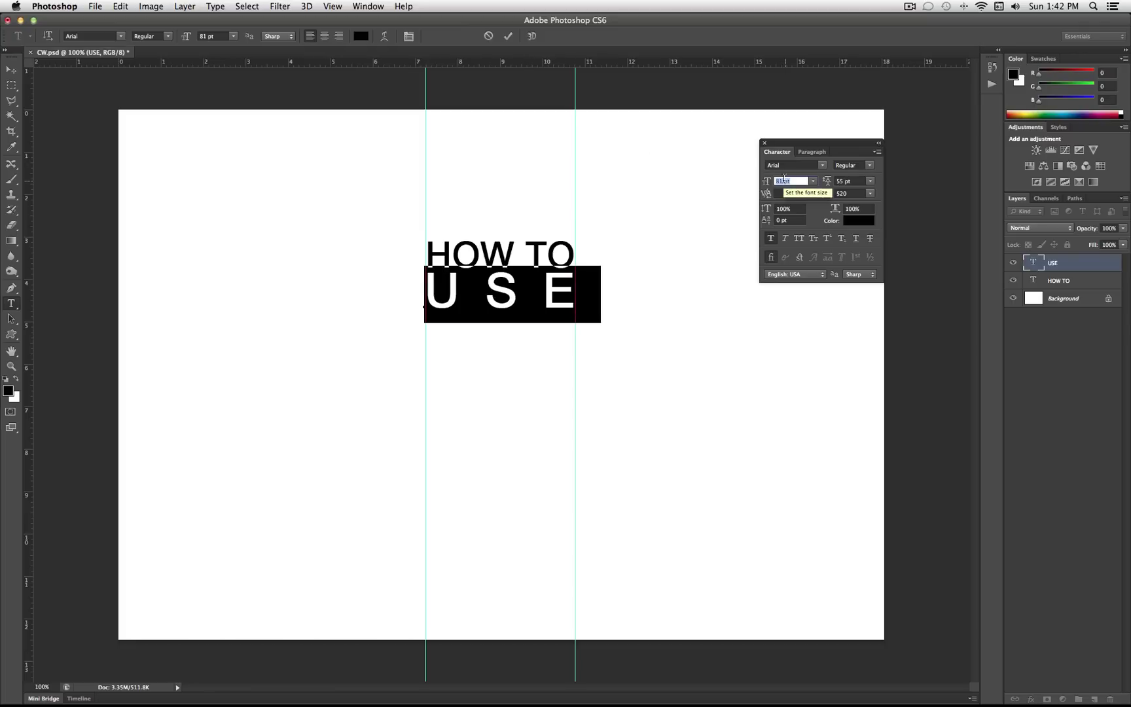
pyautogui.click(1083, 262)
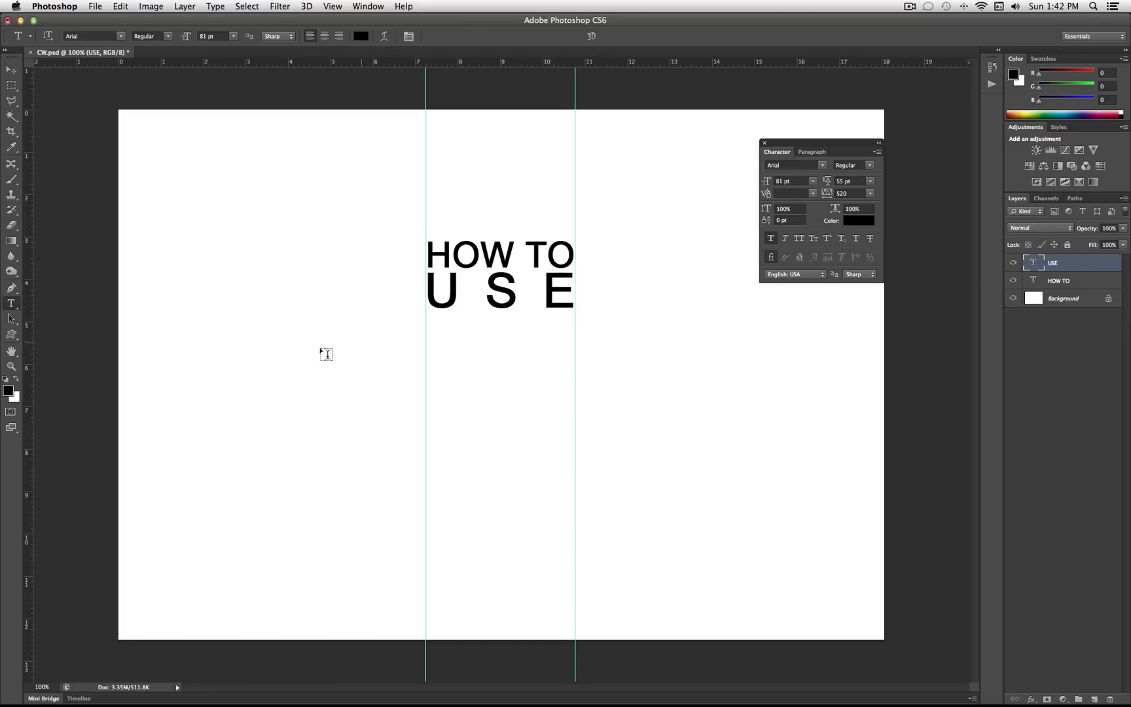
# Add the word THE on a new text layer and position it directly below USE, flush with the left guide.
pyautogui.click(433, 353)
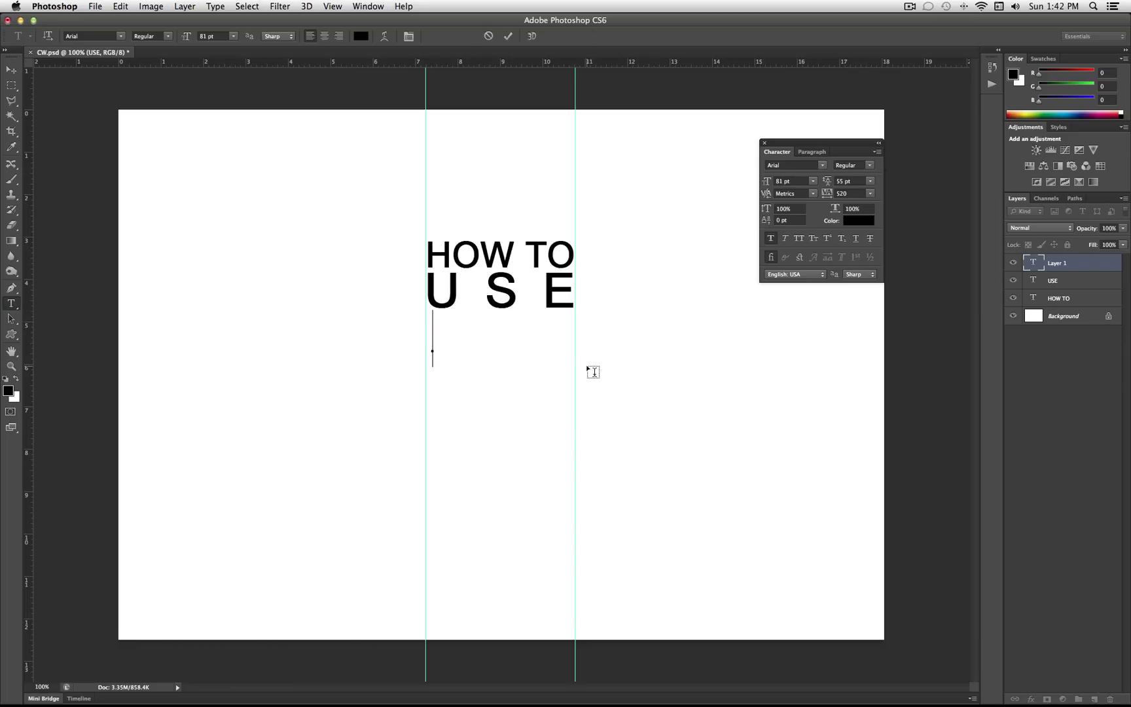
pyautogui.write('THE')
pyautogui.click(13, 72)
pyautogui.press('Left')
pyautogui.press('Left')
pyautogui.press('Left')
pyautogui.press('Left')
pyautogui.press('Left')
pyautogui.press('Left')
pyautogui.press('Left')
pyautogui.press('Left')
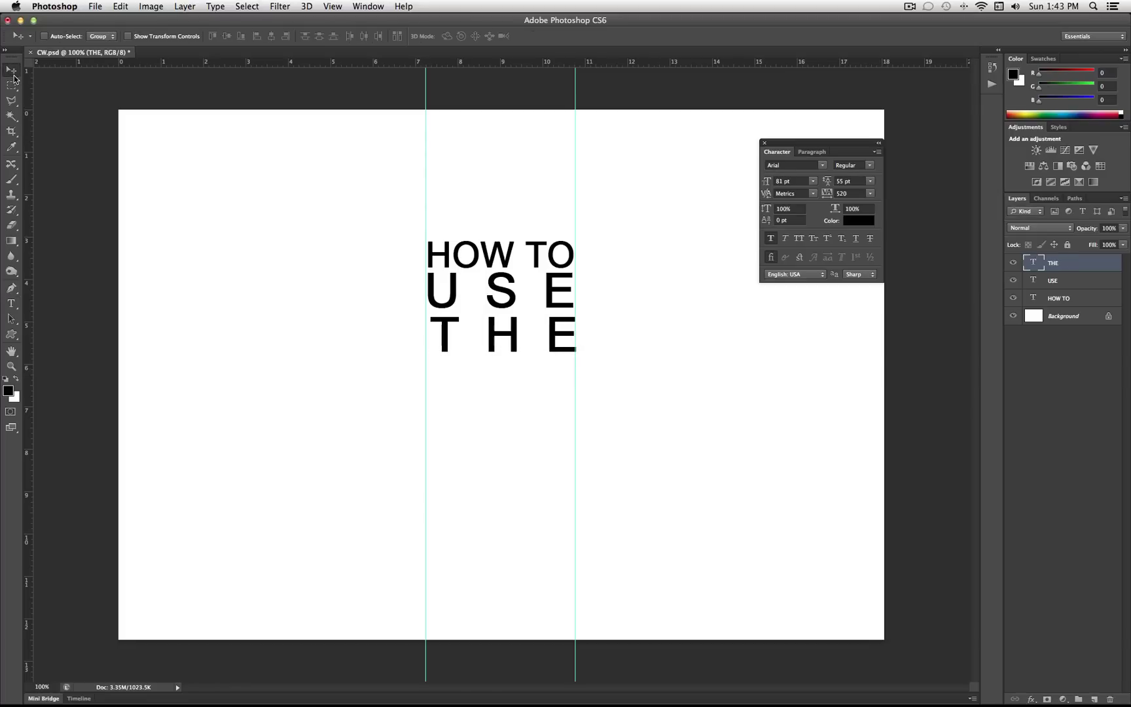
pyautogui.press('Right')
pyautogui.press('Up')
pyautogui.press('Right')
pyautogui.press('Up')
pyautogui.press('Up')
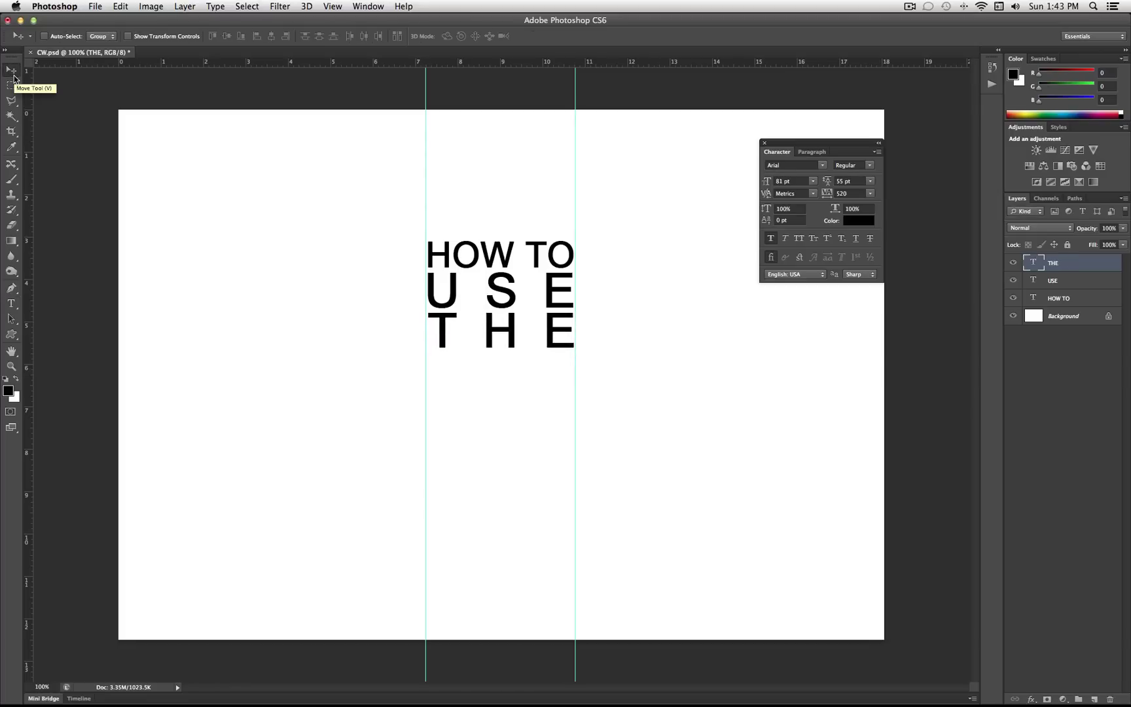
# Select the whole word THE, reduce its font size to 30 pt and gradually raise it to 51 pt.
pyautogui.doubleClick(1036, 265)
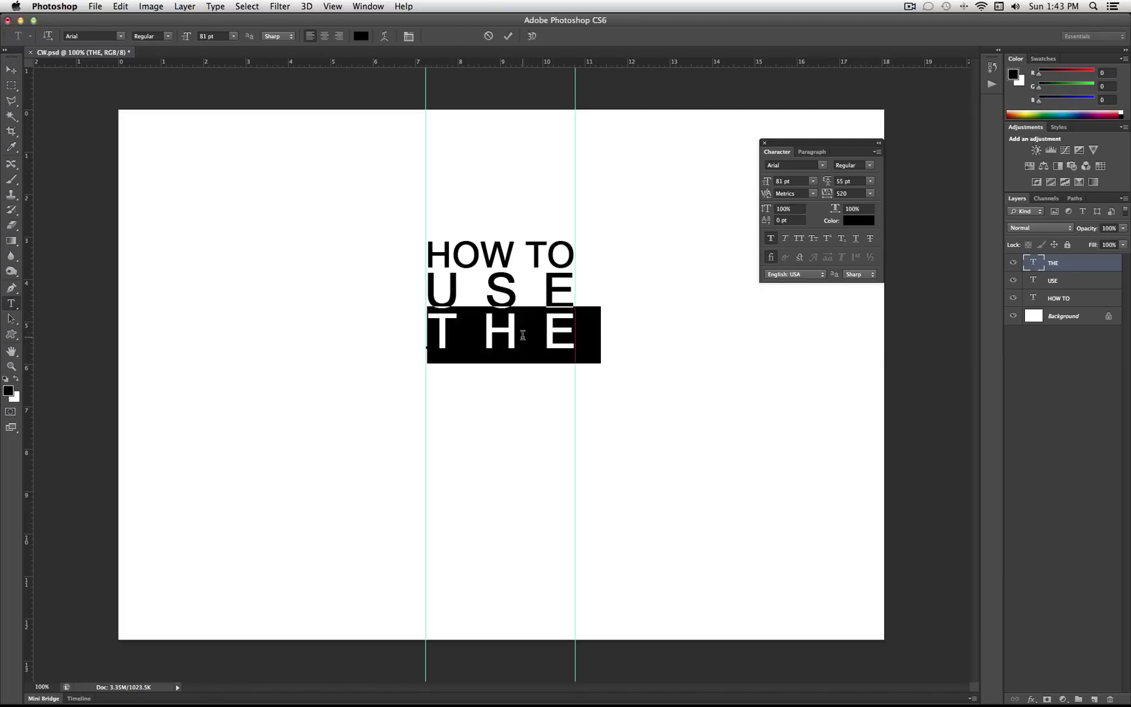
pyautogui.click(813, 184)
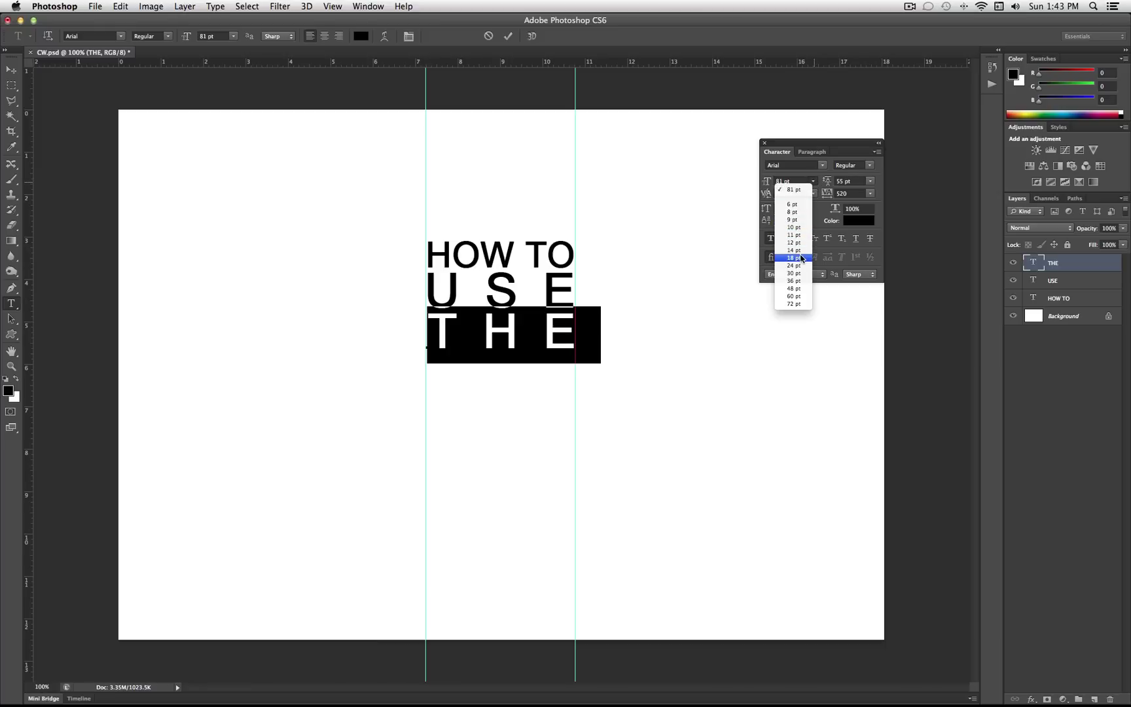
pyautogui.click(793, 273)
pyautogui.press('Right')
pyautogui.hotkey('shift', 'Left')
pyautogui.hotkey('shift', 'Left')
pyautogui.hotkey('shift', 'Left')
pyautogui.click(798, 181)
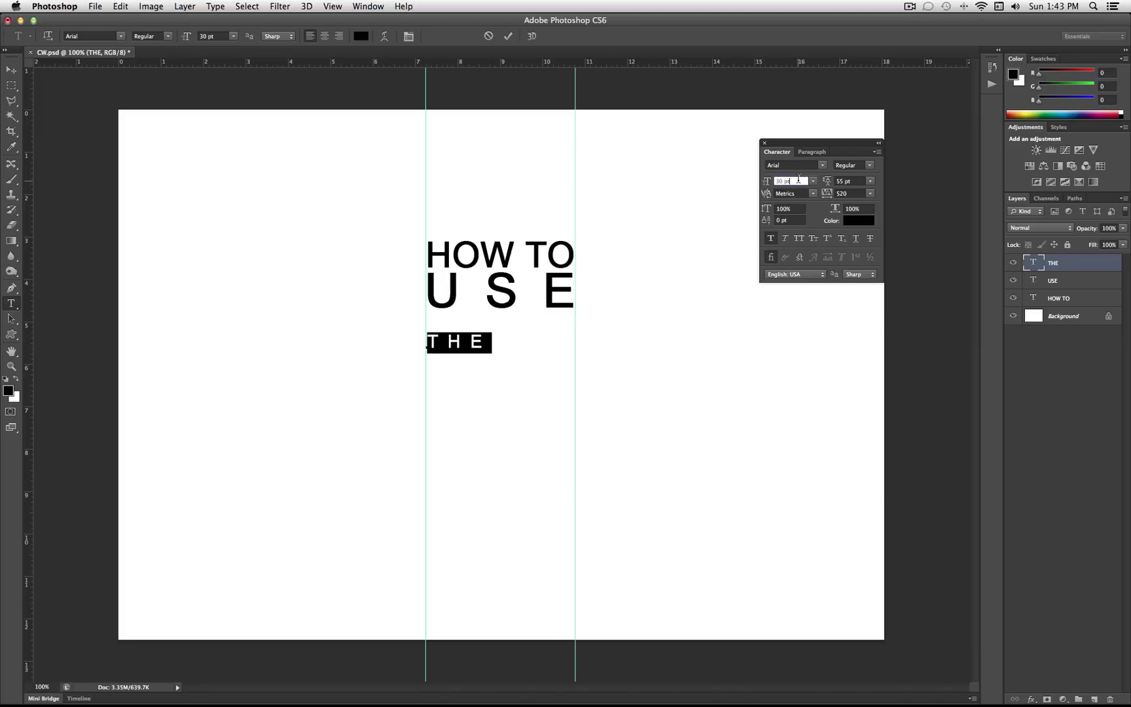
pyautogui.press('Up')
pyautogui.press('Up')
pyautogui.press('Up')
pyautogui.press('Up')
pyautogui.press('Up')
pyautogui.press('Up')
pyautogui.press('Up')
pyautogui.press('Up')
pyautogui.press('Up')
pyautogui.press('Up')
pyautogui.press('Up')
pyautogui.press('Up')
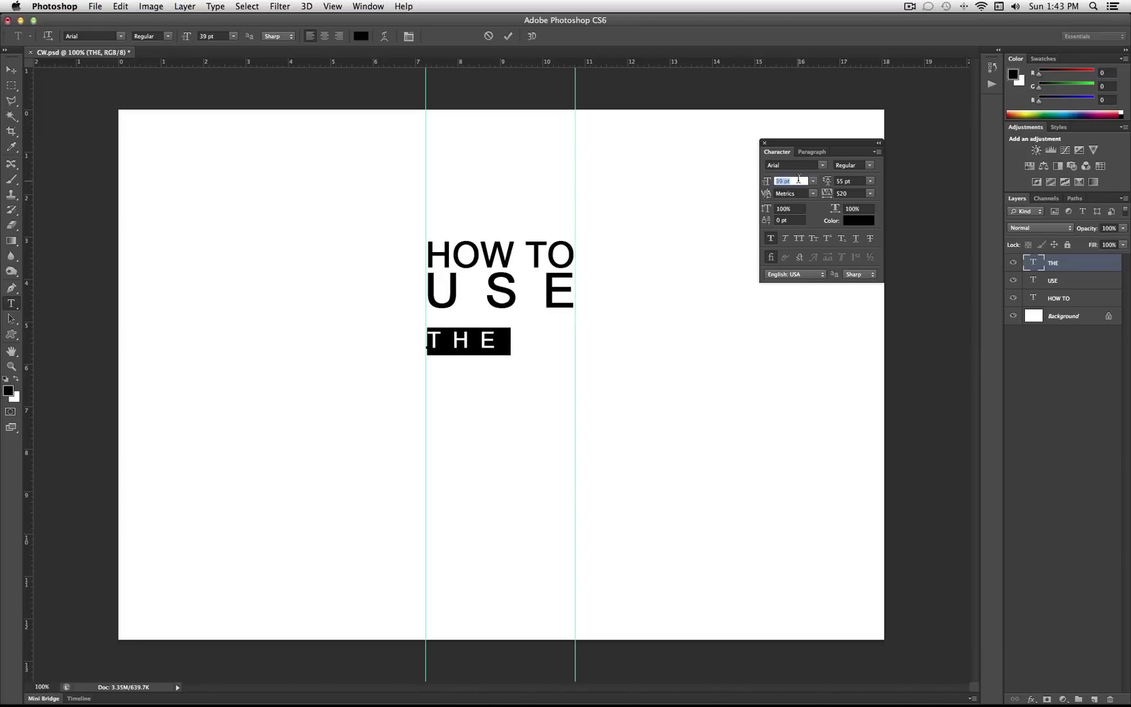
pyautogui.press('Up')
pyautogui.press('Up')
pyautogui.press('Up')
pyautogui.press('Up')
pyautogui.press('Up')
pyautogui.press('Up')
pyautogui.press('Up')
pyautogui.press('Up')
pyautogui.press('Up')
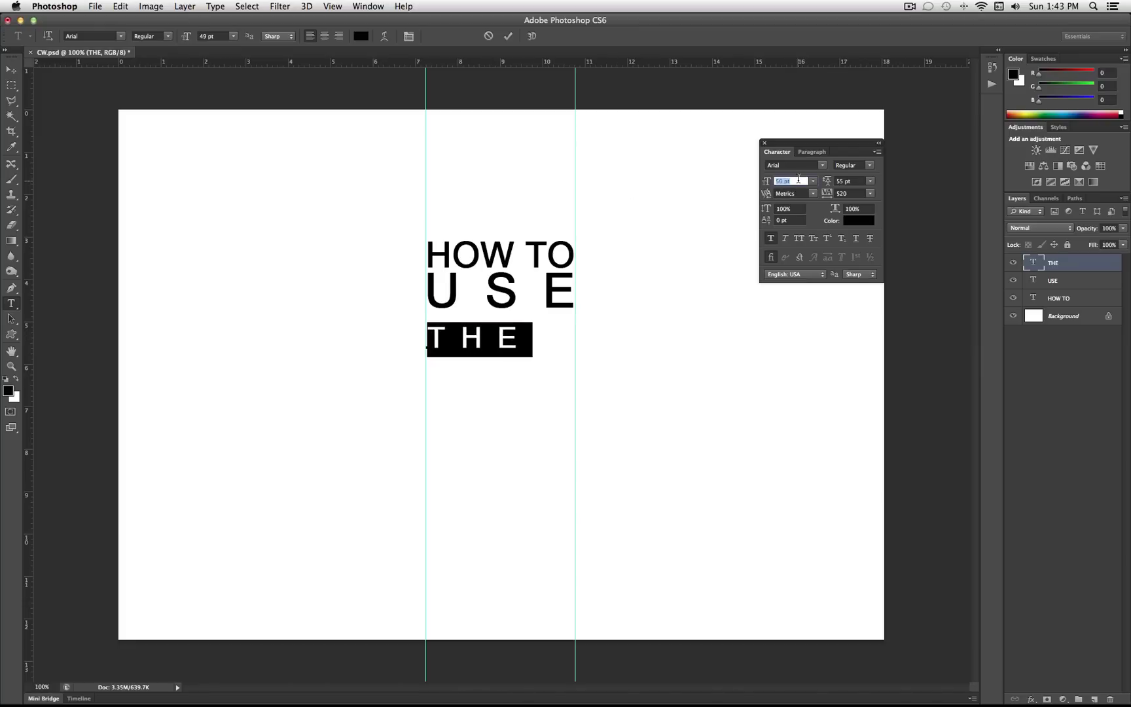
# Apply Faux Bold and Faux Italic to THE, and toggle Underline on and off again.
pyautogui.click(771, 239)
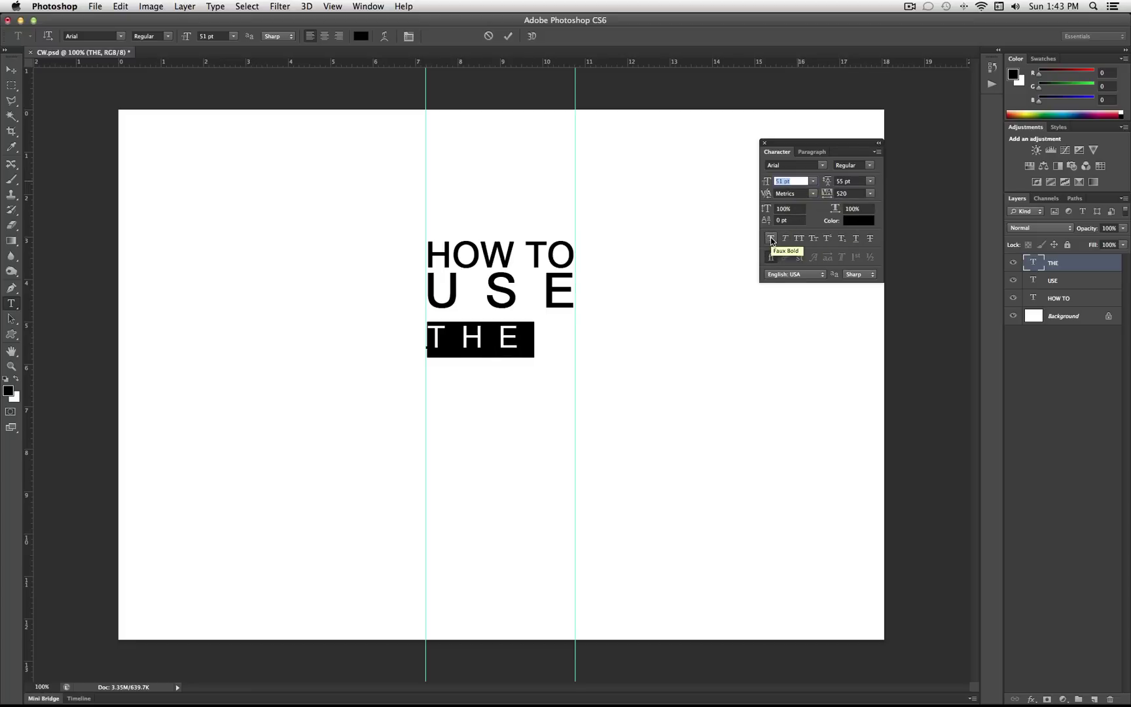
pyautogui.click(786, 239)
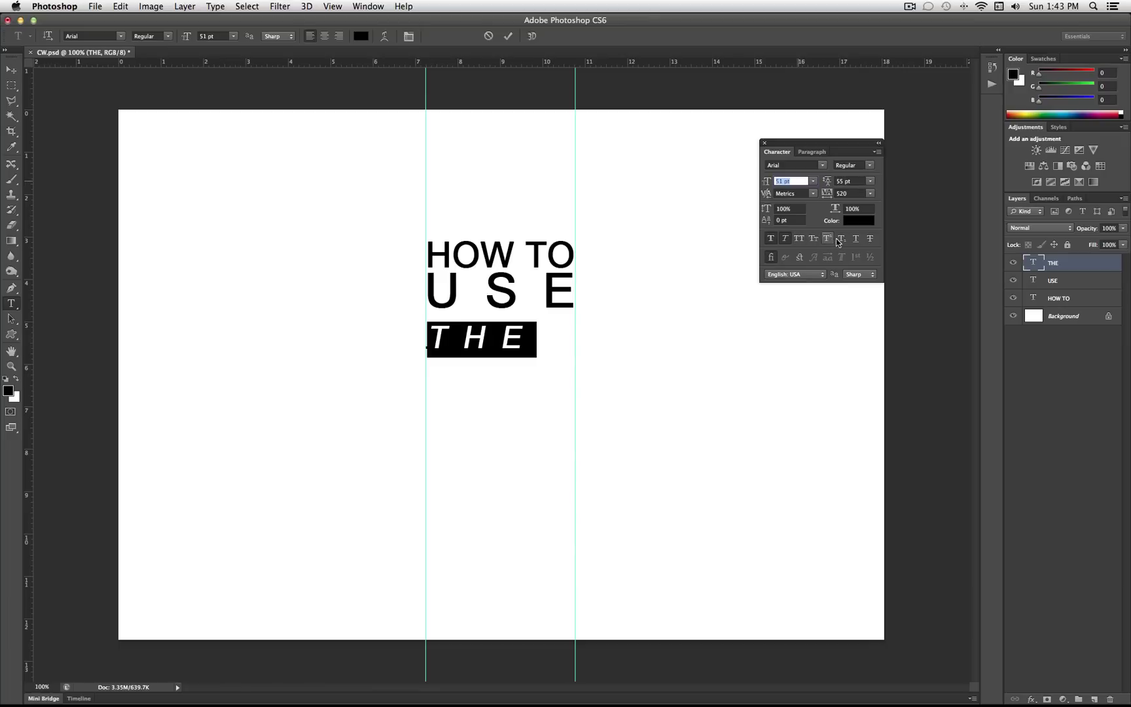
pyautogui.click(856, 240)
pyautogui.click(856, 240)
# Select the whole word THE and reduce its tracking to 200.
pyautogui.moveTo(536, 335); pyautogui.dragTo(418, 327)
pyautogui.click(852, 193)
pyautogui.press('Down')
pyautogui.press('Down')
pyautogui.press('Down')
pyautogui.press('Down')
pyautogui.press('Down')
pyautogui.press('Down')
pyautogui.press('Down')
pyautogui.press('Down')
pyautogui.press('Down')
pyautogui.press('Down')
pyautogui.press('Down')
pyautogui.press('Down')
pyautogui.press('Down')
pyautogui.press('Down')
pyautogui.press('Down')
pyautogui.press('Down')
pyautogui.press('Down')
pyautogui.press('Down')
pyautogui.press('Down')
pyautogui.press('Down')
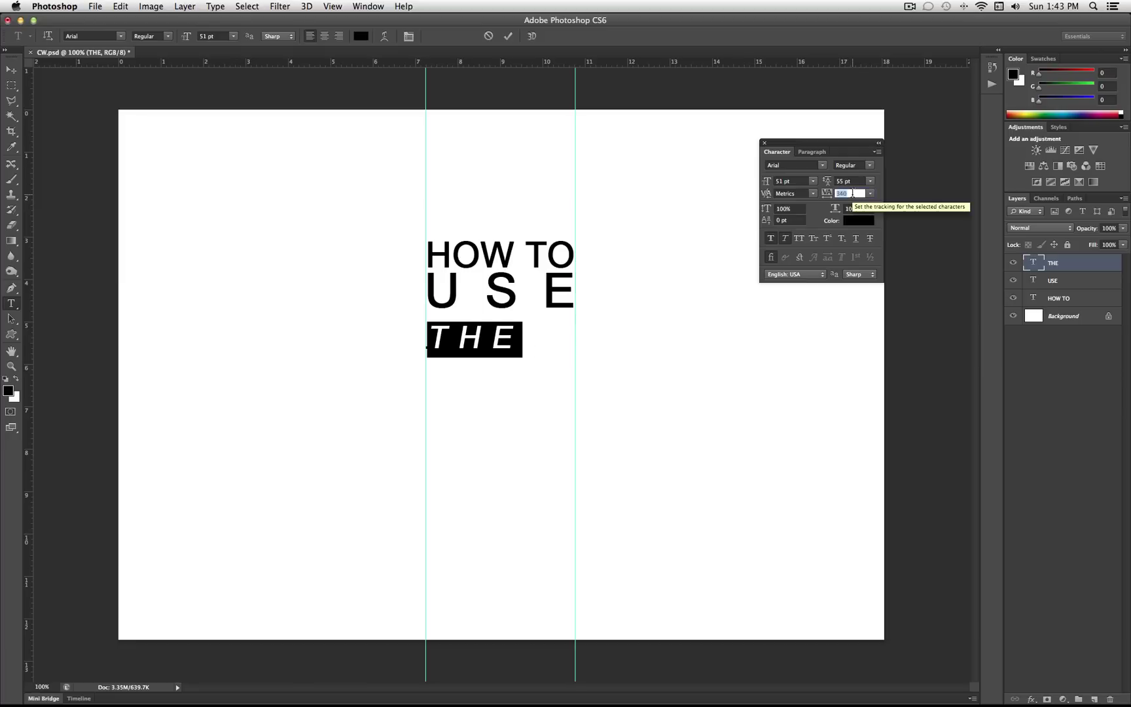
pyautogui.press('Down')
pyautogui.press('Down')
pyautogui.press('Down')
pyautogui.press('Down')
pyautogui.press('Down')
pyautogui.press('Down')
pyautogui.press('Down')
pyautogui.press('Down')
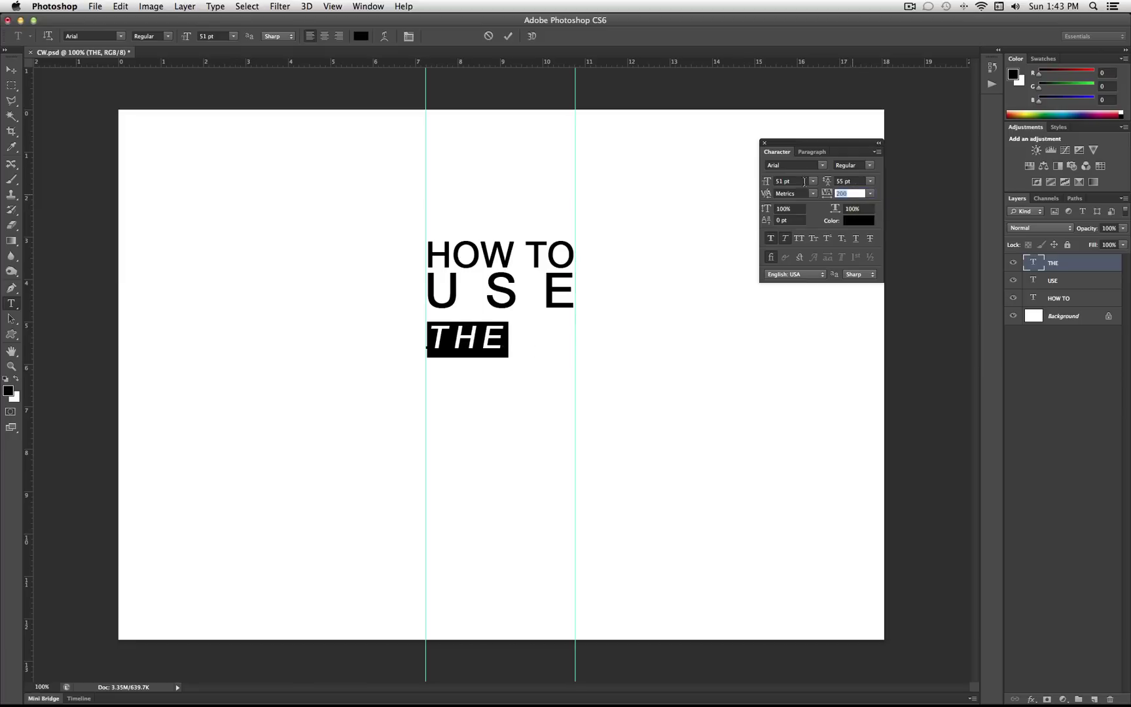
# Try gradually raising the font size of THE past 71 pt.
pyautogui.click(798, 182)
pyautogui.press('Up')
pyautogui.press('Up')
pyautogui.press('Up')
pyautogui.press('Up')
pyautogui.press('Up')
pyautogui.press('Up')
pyautogui.press('Up')
pyautogui.press('Up')
pyautogui.press('Up')
pyautogui.press('Up')
pyautogui.press('Up')
pyautogui.press('Up')
pyautogui.press('Up')
pyautogui.press('Up')
pyautogui.press('Up')
pyautogui.press('Up')
pyautogui.press('Up')
pyautogui.press('Up')
pyautogui.press('Up')
pyautogui.press('Up')
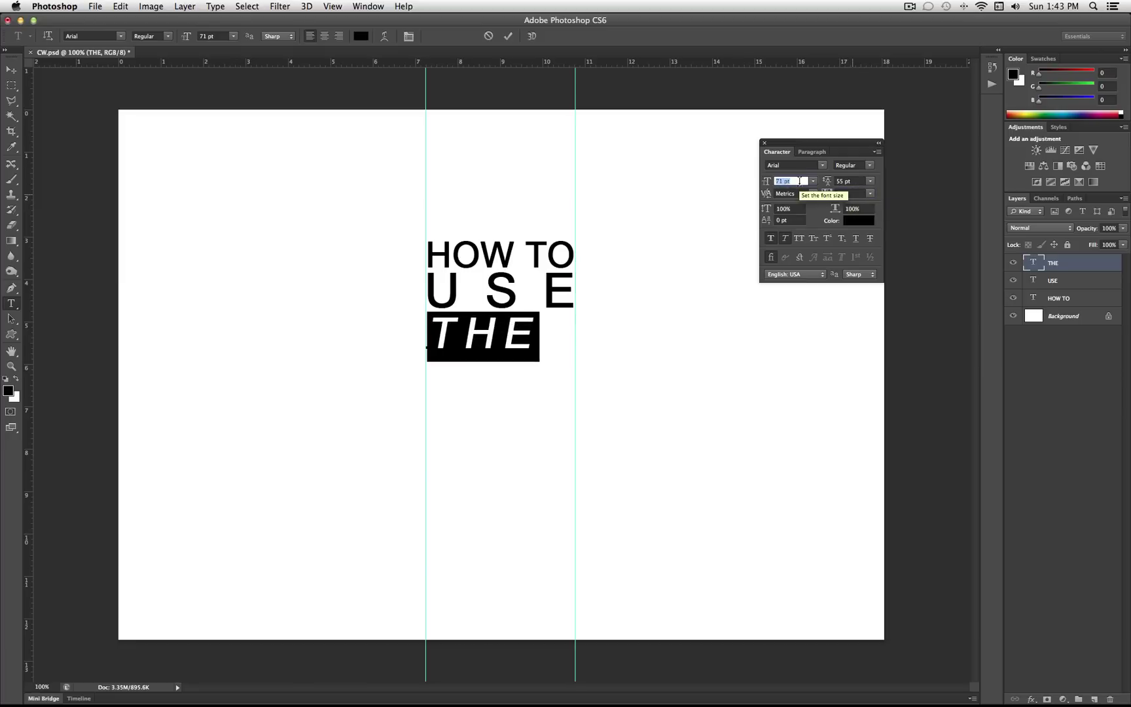
pyautogui.press('Up')
pyautogui.press('Up')
pyautogui.press('Up')
pyautogui.press('Up')
pyautogui.press('Up')
pyautogui.press('Up')
pyautogui.press('Up')
pyautogui.press('Up')
pyautogui.press('Up')
pyautogui.press('Up')
pyautogui.press('Up')
pyautogui.press('Up')
# Reduce the font size of THE to 44 pt and move the word up directly beneath USE, flush with the left guide.
pyautogui.press('Down')
pyautogui.press('Down')
pyautogui.press('Down')
pyautogui.press('Down')
pyautogui.press('Down')
pyautogui.press('Down')
pyautogui.press('Down')
pyautogui.press('Down')
pyautogui.press('Down')
pyautogui.press('Down')
pyautogui.press('Down')
pyautogui.press('Down')
pyautogui.press('Down')
pyautogui.press('Down')
pyautogui.press('Down')
pyautogui.press('Down')
pyautogui.press('Down')
pyautogui.press('Down')
pyautogui.press('Down')
pyautogui.press('Down')
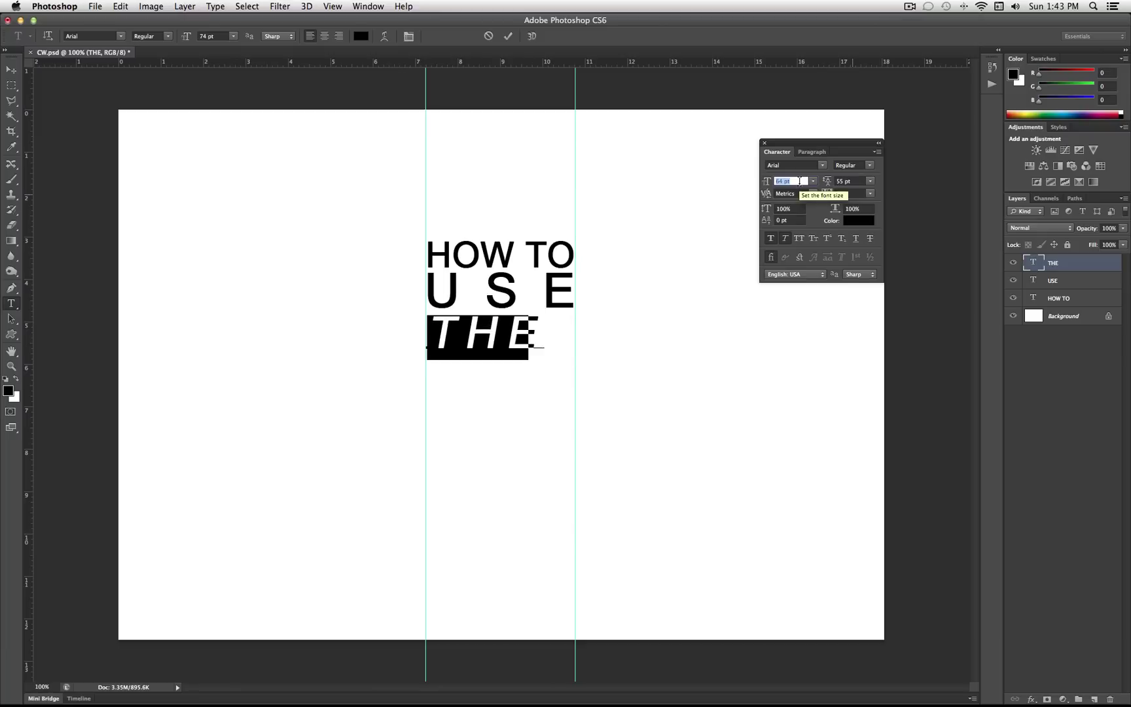
pyautogui.press('Down')
pyautogui.press('Down')
pyautogui.press('Down')
pyautogui.press('Down')
pyautogui.press('Down')
pyautogui.press('Down')
pyautogui.press('Down')
pyautogui.press('Down')
pyautogui.press('Down')
pyautogui.press('Down')
pyautogui.press('Down')
pyautogui.press('Down')
pyautogui.press('Down')
pyautogui.press('Down')
pyautogui.press('Down')
pyautogui.press('Down')
pyautogui.press('Down')
pyautogui.press('Down')
pyautogui.press('Down')
pyautogui.press('Down')
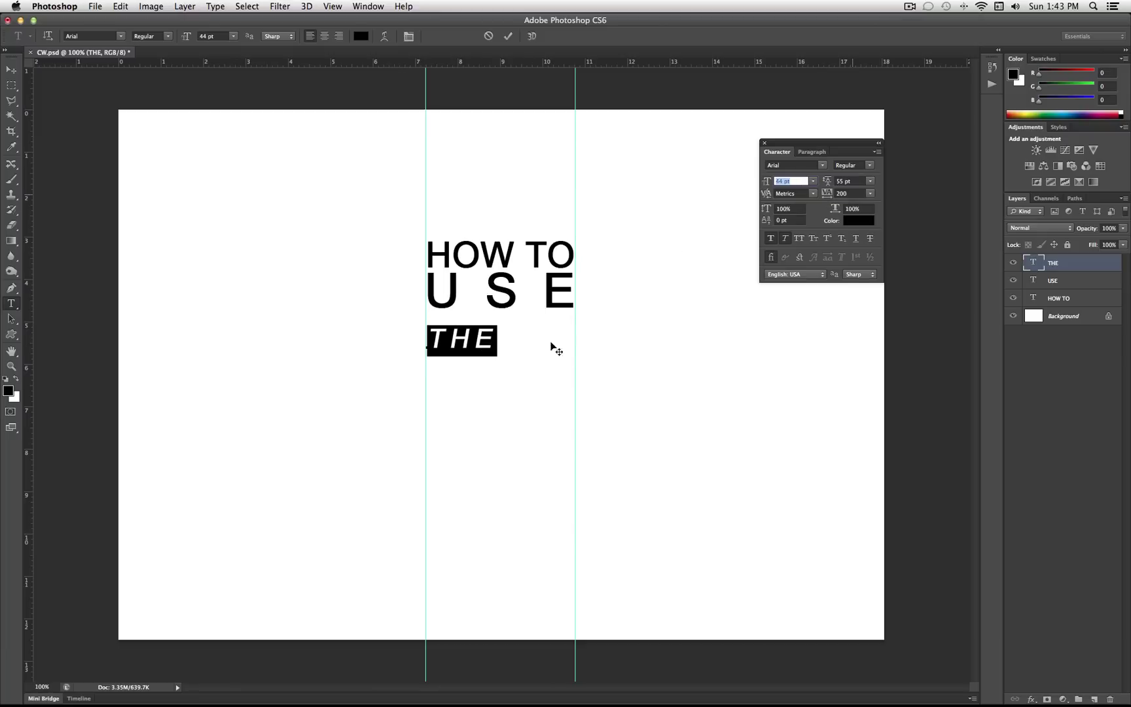
pyautogui.click(497, 338)
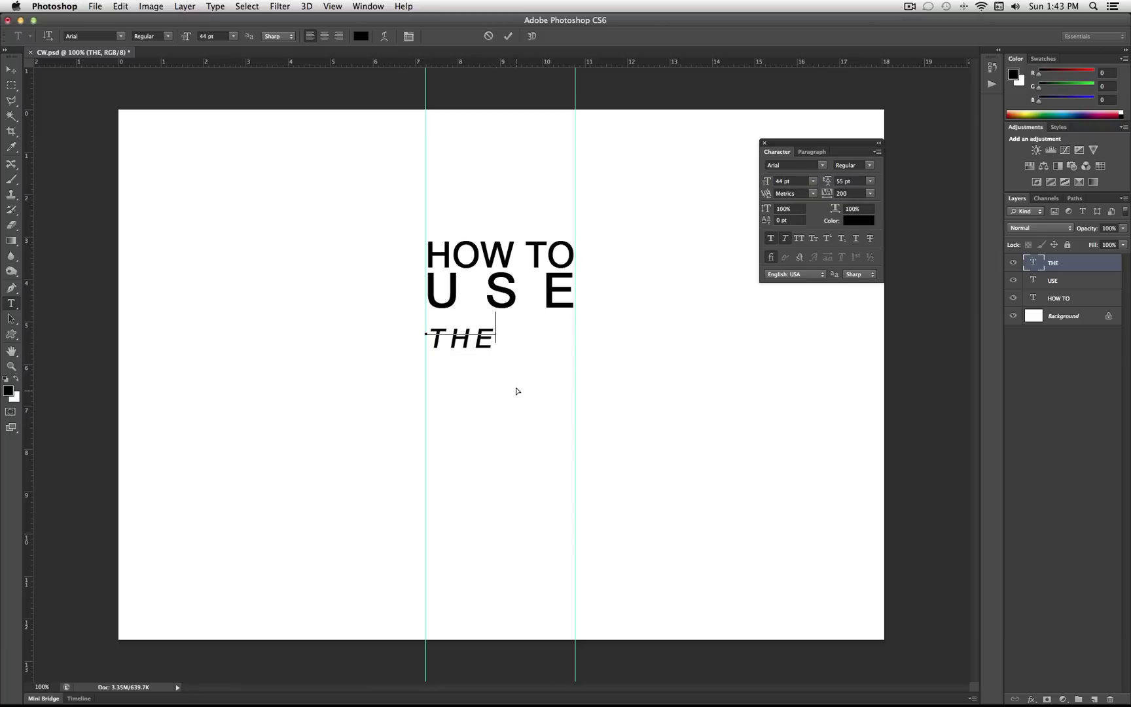
pyautogui.moveTo(510, 335); pyautogui.dragTo(509, 317)
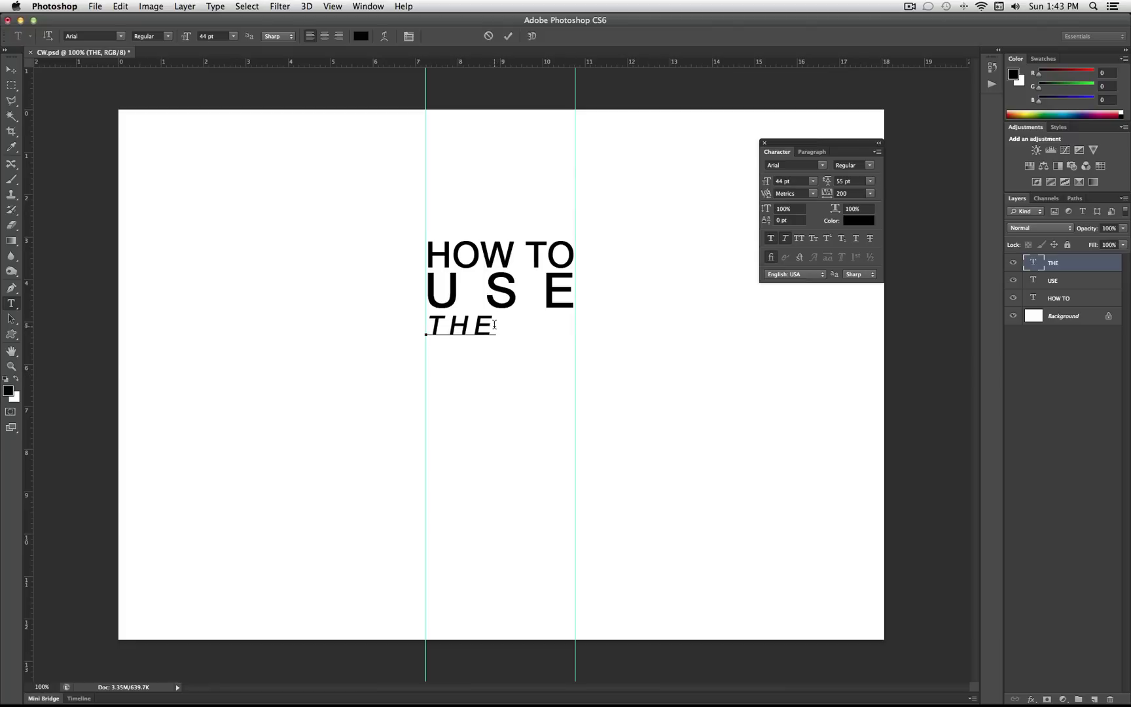
# Select the whole word THE, raise its tracking to 1760 so it spans the two guides, and commit the text.
pyautogui.press('super+a')
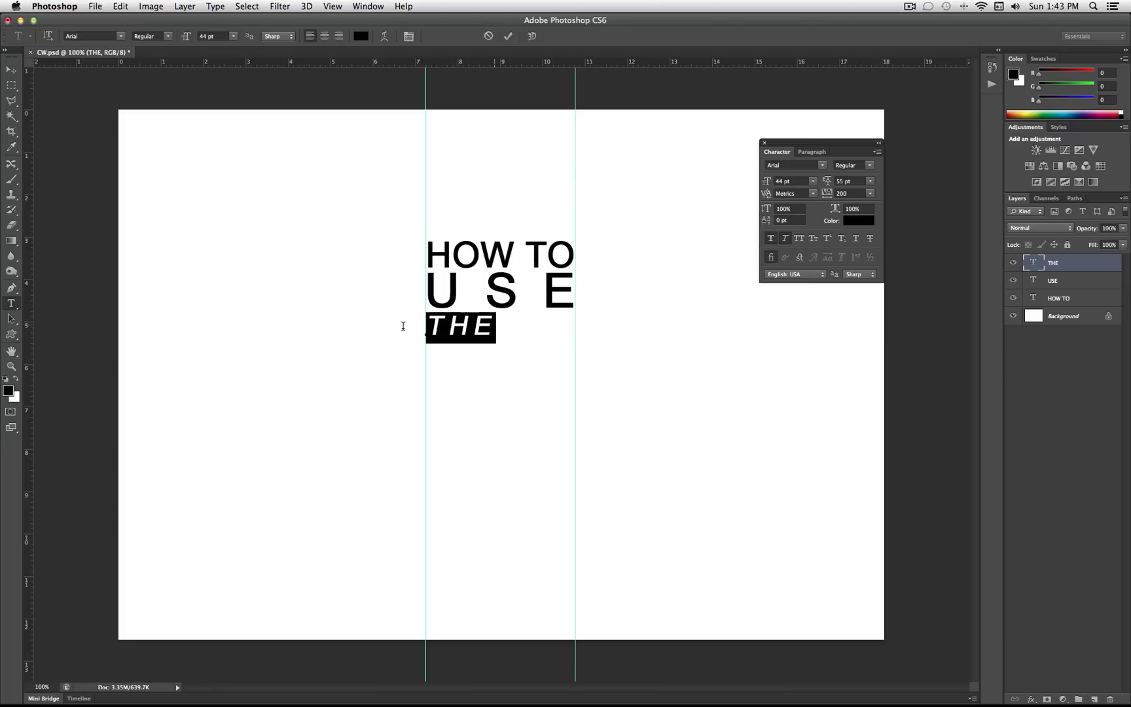
pyautogui.click(871, 195)
pyautogui.click(823, 192)
pyautogui.hotkey('shift', 'Up')
pyautogui.hotkey('shift', 'Up')
pyautogui.hotkey('shift', 'Up')
pyautogui.hotkey('shift', 'Up')
pyautogui.hotkey('shift', 'Up')
pyautogui.hotkey('shift', 'Up')
pyautogui.hotkey('shift', 'Up')
pyautogui.hotkey('shift', 'Up')
pyautogui.hotkey('shift', 'Up')
pyautogui.hotkey('shift', 'Up')
pyautogui.hotkey('shift', 'Up')
pyautogui.hotkey('shift', 'Up')
pyautogui.hotkey('shift', 'Up')
pyautogui.hotkey('shift', 'Up')
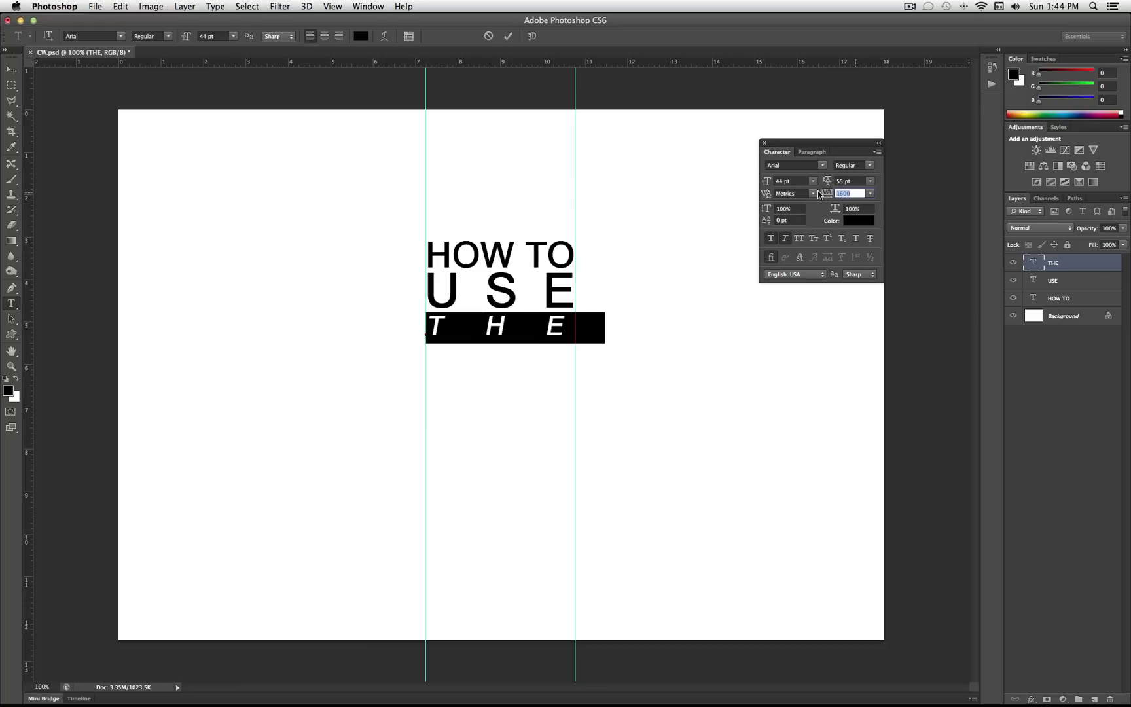
pyautogui.press('Up')
pyautogui.press('Up')
pyautogui.press('Up')
pyautogui.press('Up')
pyautogui.press('Up')
pyautogui.press('Up')
pyautogui.press('Up')
pyautogui.press('Up')
pyautogui.press('Up')
pyautogui.press('Up')
pyautogui.press('Up')
pyautogui.press('Up')
pyautogui.press('Up')
pyautogui.press('Up')
pyautogui.press('Up')
pyautogui.press('Up')
pyautogui.press('Down')
pyautogui.press('Down')
pyautogui.press('Down')
pyautogui.press('Down')
pyautogui.press('Down')
pyautogui.press('Down')
pyautogui.press('Down')
pyautogui.press('Down')
pyautogui.press('Down')
pyautogui.press('Down')
pyautogui.press('Down')
pyautogui.press('Down')
pyautogui.press('Down')
pyautogui.press('Down')
pyautogui.press('Down')
pyautogui.press('Down')
pyautogui.press('Up')
pyautogui.press('Up')
pyautogui.press('Up')
pyautogui.press('Up')
pyautogui.press('Up')
pyautogui.press('Up')
pyautogui.press('Up')
pyautogui.press('Up')
pyautogui.press('Up')
pyautogui.press('Up')
pyautogui.press('Up')
pyautogui.press('Up')
pyautogui.press('Up')
pyautogui.press('Up')
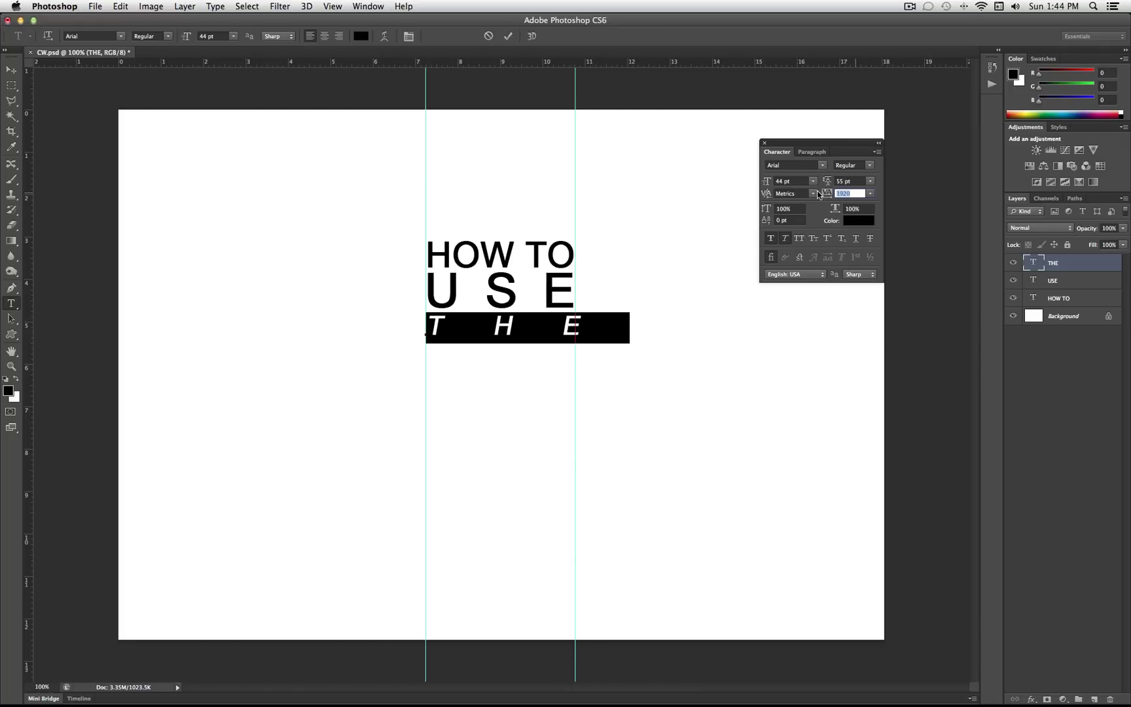
pyautogui.press('Up')
pyautogui.press('Up')
pyautogui.press('Up')
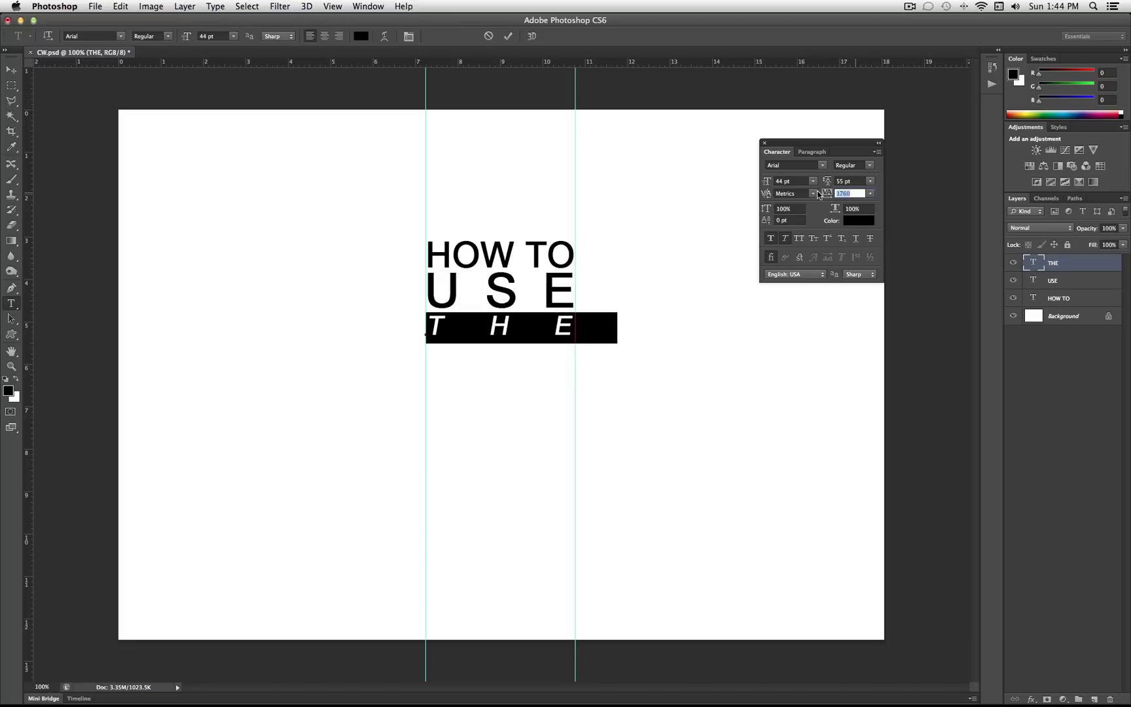
pyautogui.click(1063, 273)
pyautogui.press('v')
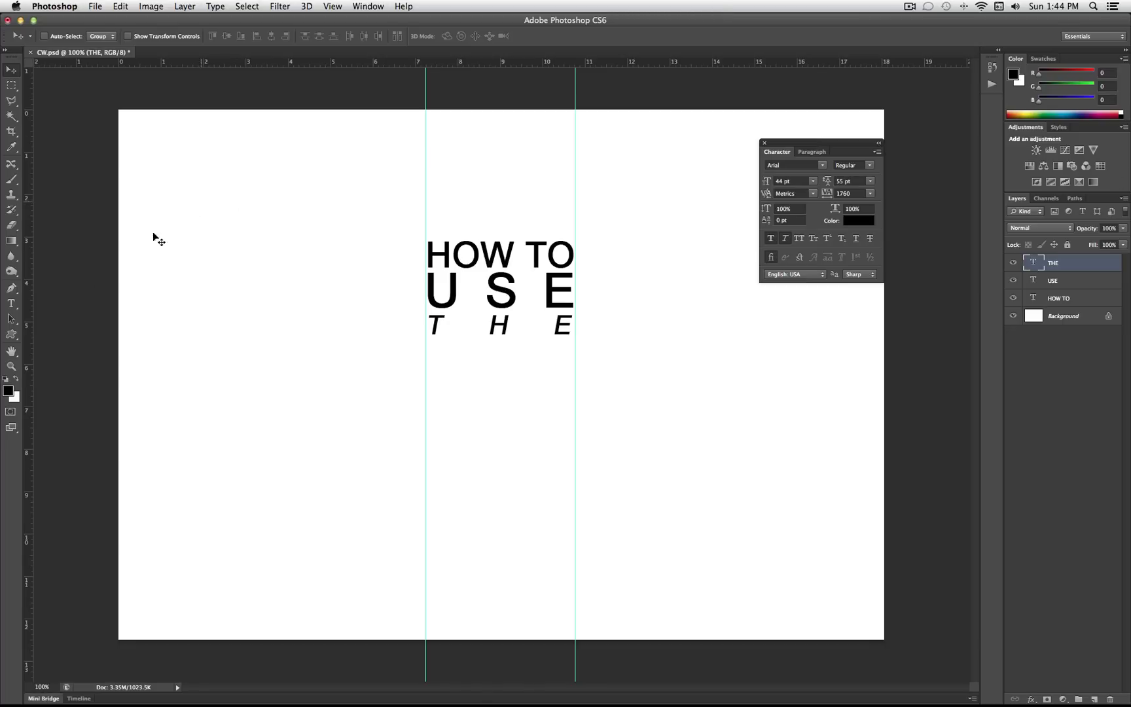
# Add a new text layer reading CHARACTER below THE and shift it back toward the canvas center.
pyautogui.click(11, 303)
pyautogui.click(434, 378)
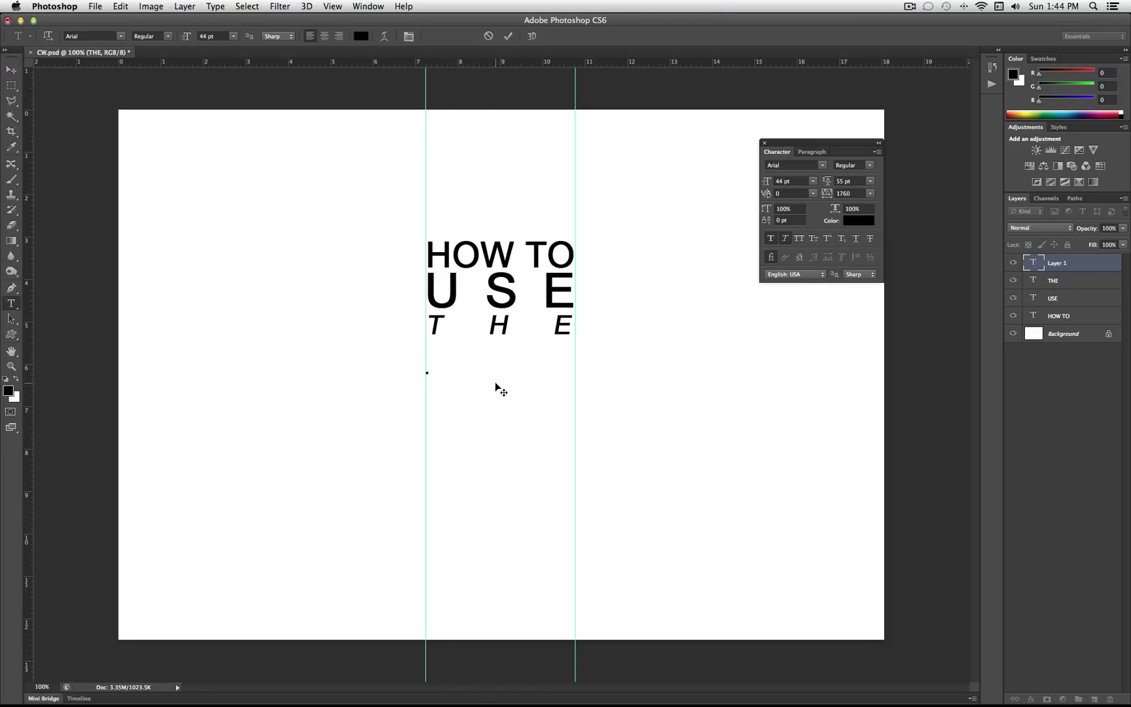
pyautogui.write('CHARACTER')
pyautogui.moveTo(606, 472); pyautogui.dragTo(588, 467)
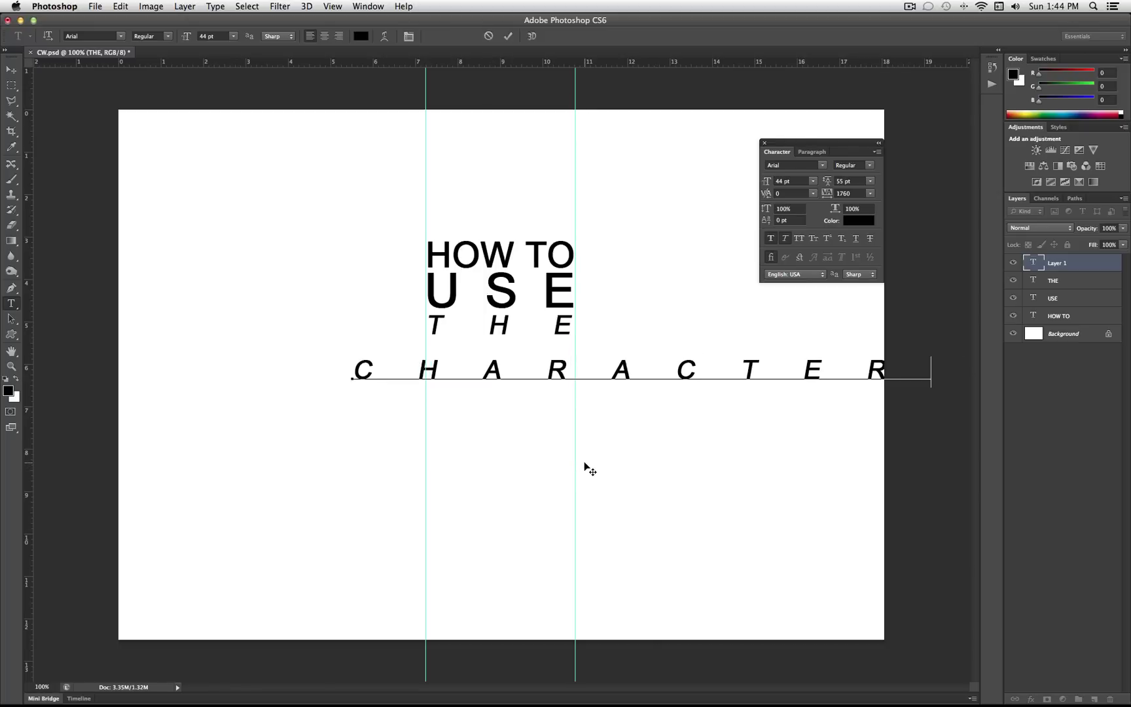
pyautogui.moveTo(661, 424); pyautogui.dragTo(611, 430)
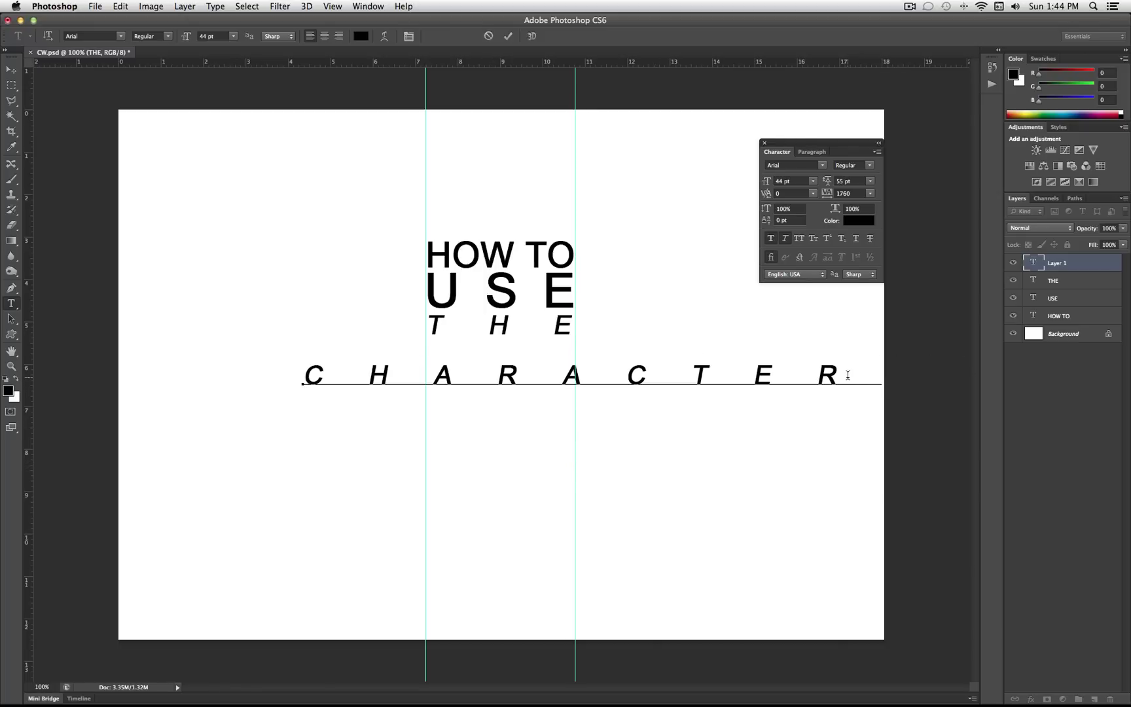
# Reset the tracking of CHARACTER to 0 and move the word directly beneath THE, flush with the left guide.
pyautogui.moveTo(856, 371); pyautogui.dragTo(231, 361)
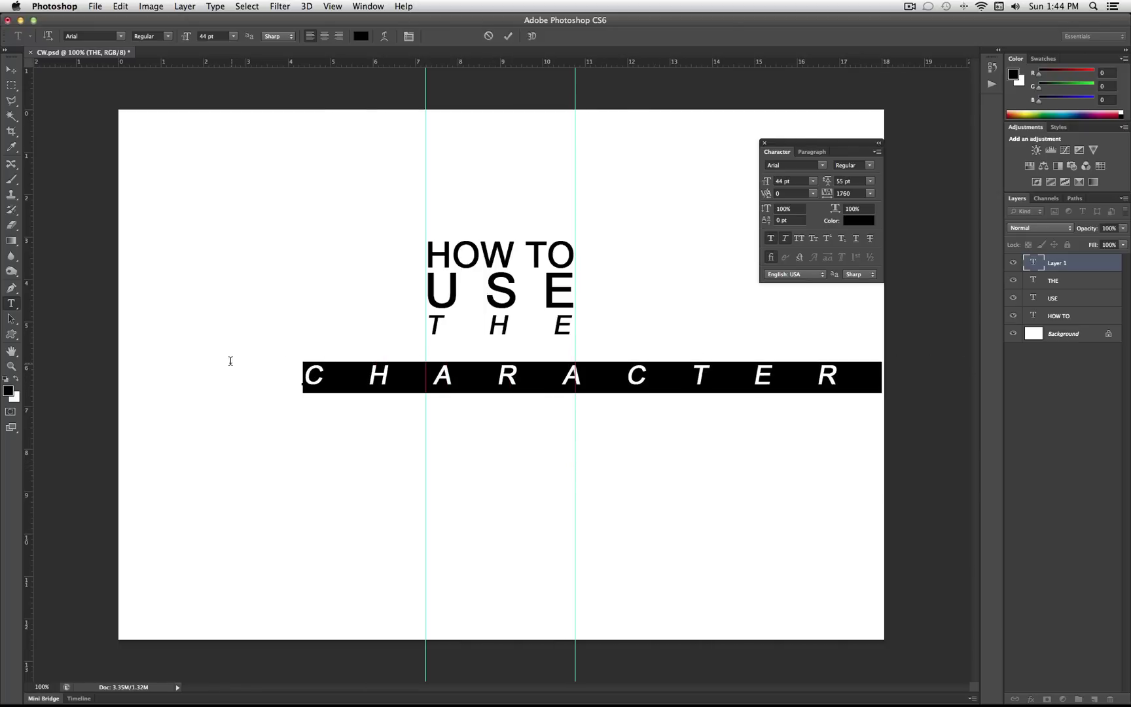
pyautogui.click(867, 195)
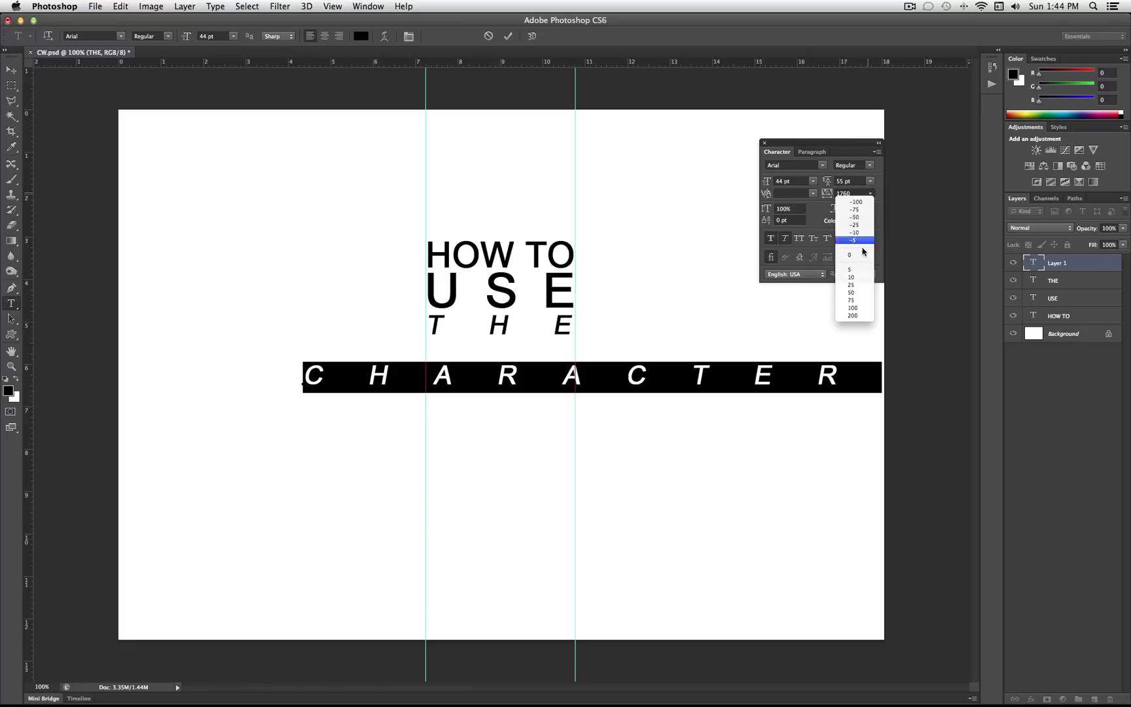
pyautogui.click(862, 256)
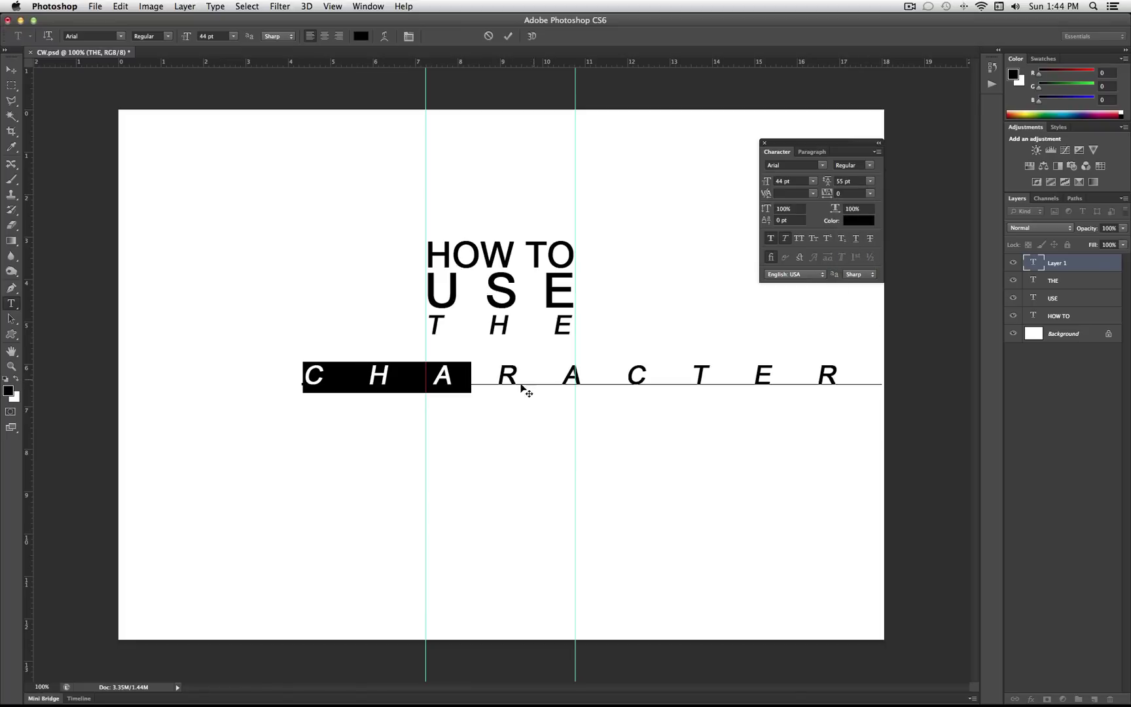
pyautogui.moveTo(520, 417); pyautogui.dragTo(524, 424)
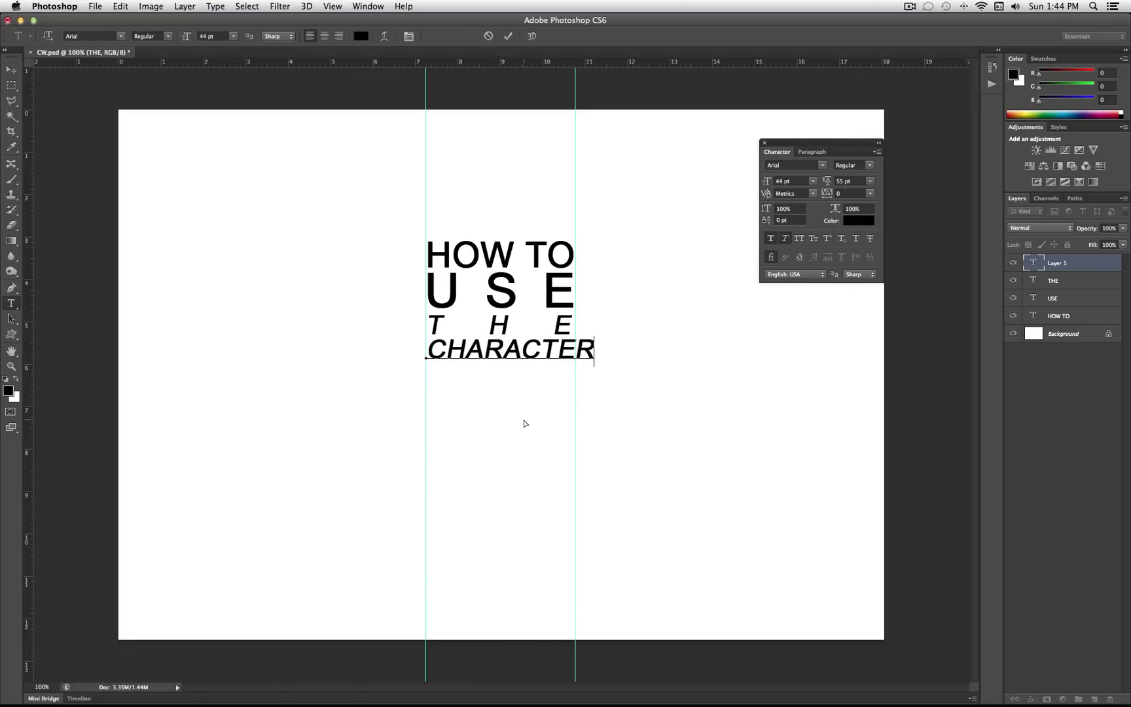
# Raise the font size of CHARACTER to 59 pt and shift the word slightly down, clear of THE.
pyautogui.doubleClick(534, 349)
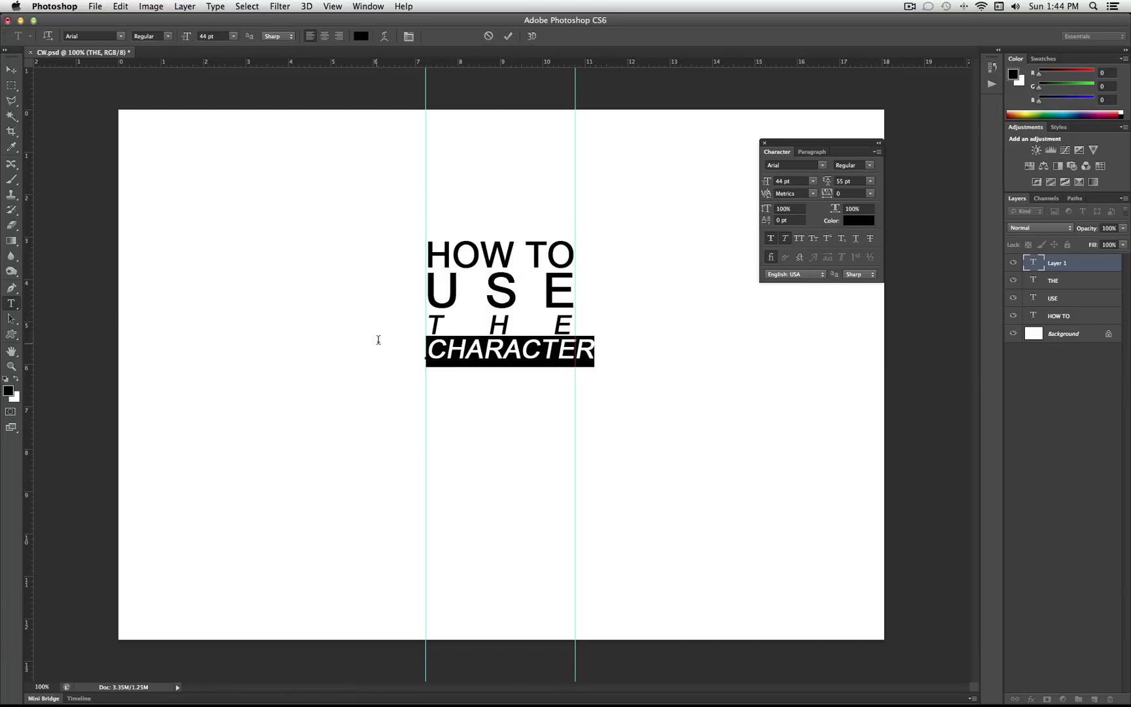
pyautogui.click(800, 180)
pyautogui.press('Up')
pyautogui.press('Up')
pyautogui.press('Up')
pyautogui.press('Up')
pyautogui.press('Up')
pyautogui.press('Up')
pyautogui.press('Up')
pyautogui.press('Up')
pyautogui.press('Up')
pyautogui.press('Up')
pyautogui.press('Up')
pyautogui.press('Up')
pyautogui.press('Up')
pyautogui.press('Up')
pyautogui.press('Up')
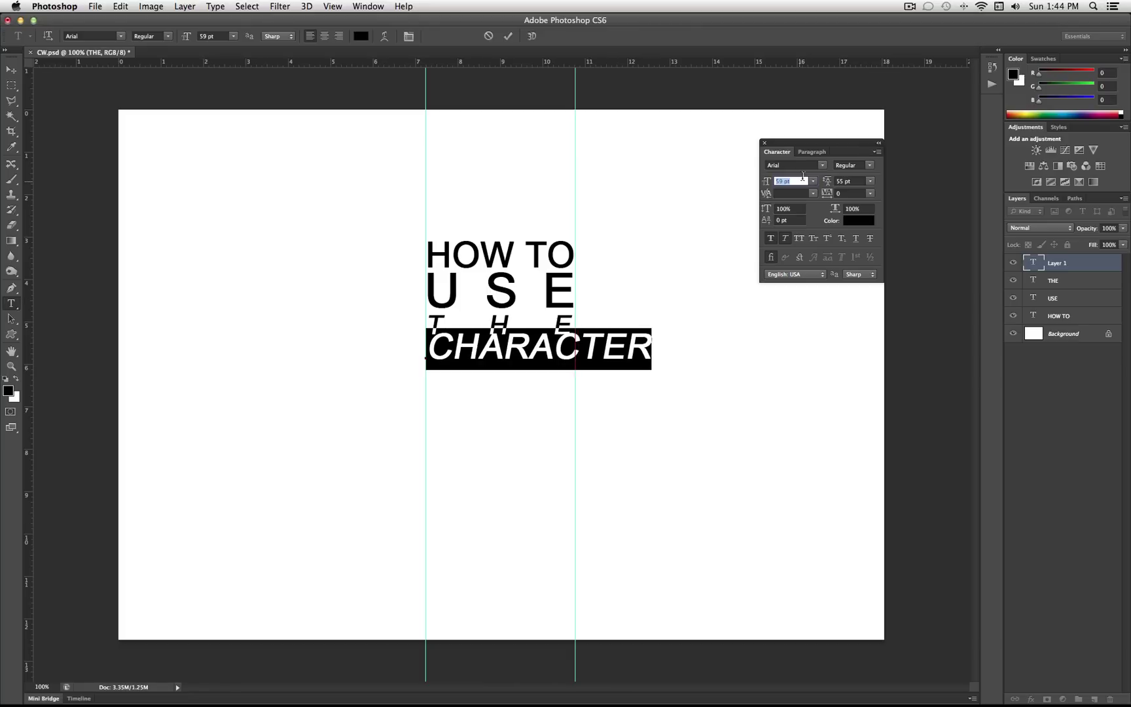
pyautogui.click(612, 384)
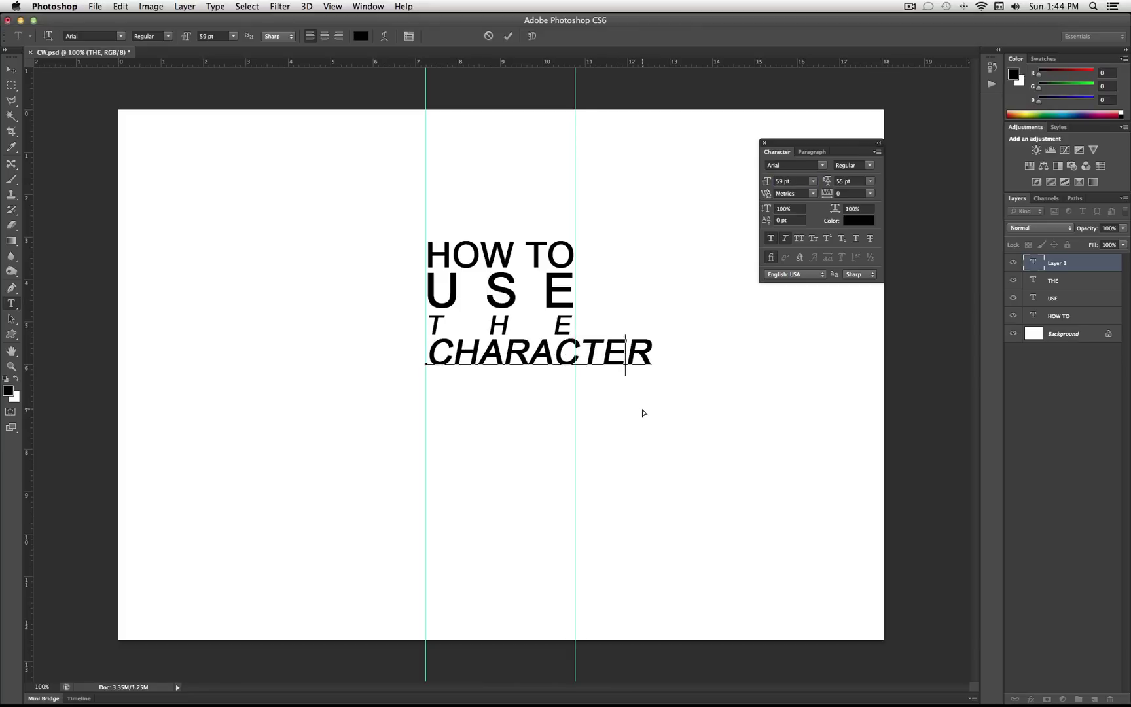
# Select the whole word CHARACTER, try much tighter tracking down to -320, and settle on a tracking of -60.
pyautogui.moveTo(651, 347); pyautogui.dragTo(338, 339)
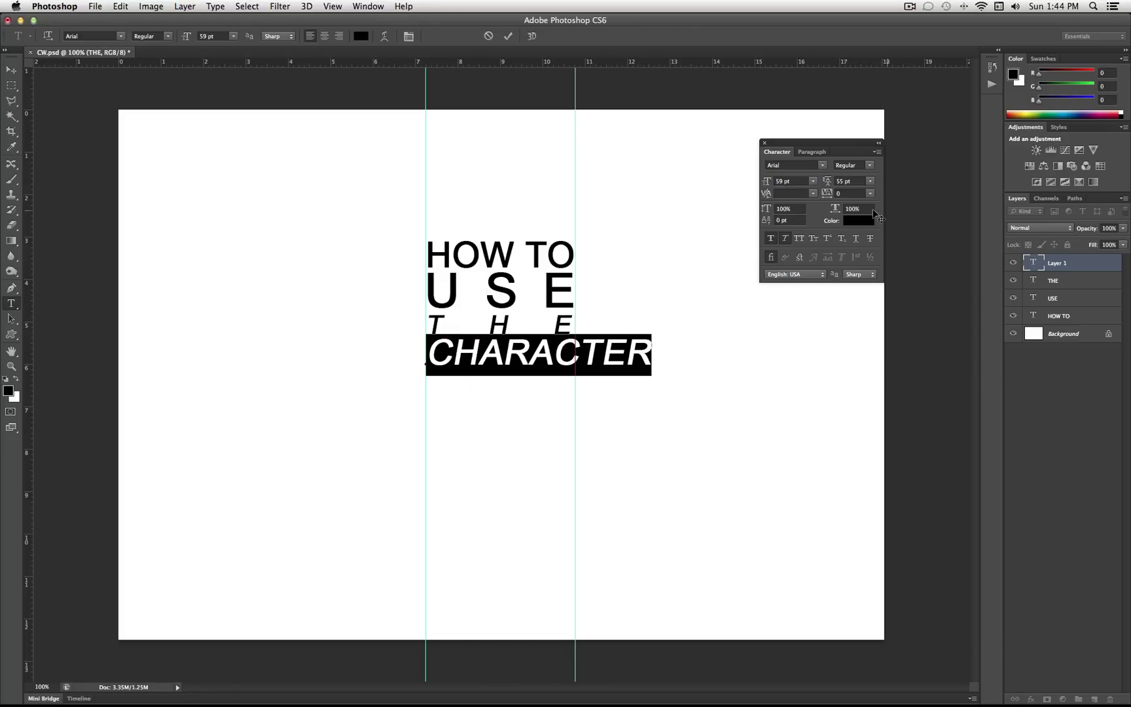
pyautogui.click(854, 191)
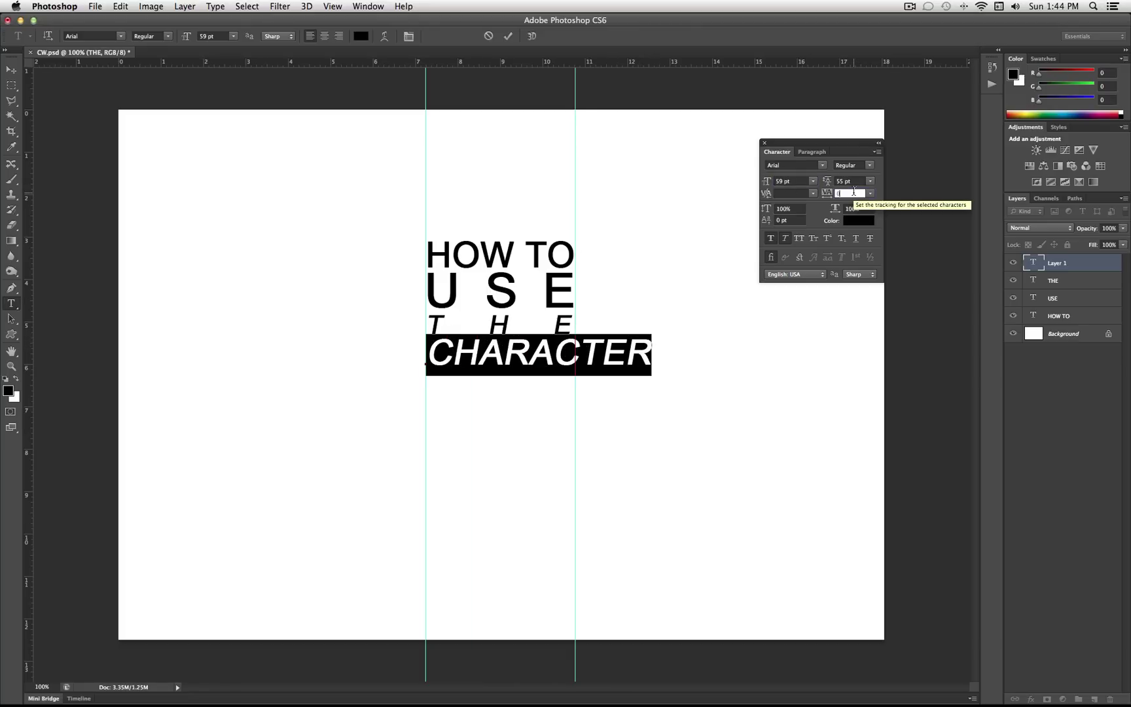
pyautogui.press('Down')
pyautogui.press('Down')
pyautogui.press('Down')
pyautogui.press('Down')
pyautogui.press('Down')
pyautogui.press('Down')
pyautogui.press('Down')
pyautogui.press('Down')
pyautogui.press('Down')
pyautogui.press('Down')
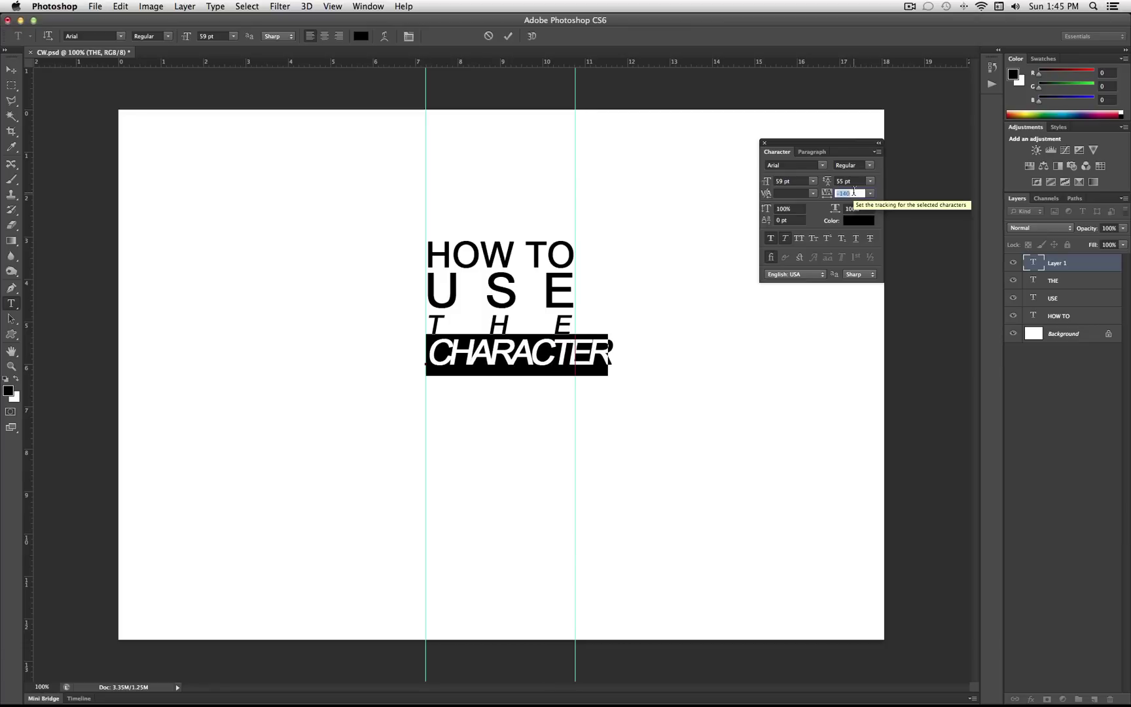
pyautogui.press('Down')
pyautogui.press('Down')
pyautogui.press('Down')
pyautogui.press('Down')
pyautogui.press('Down')
pyautogui.press('Down')
pyautogui.press('Down')
pyautogui.press('Down')
pyautogui.press('Down')
pyautogui.press('Down')
pyautogui.press('Down')
pyautogui.press('Down')
pyautogui.press('Down')
pyautogui.press('Down')
pyautogui.press('Down')
pyautogui.press('Down')
pyautogui.press('Down')
pyautogui.press('Down')
pyautogui.press('Down')
pyautogui.press('Down')
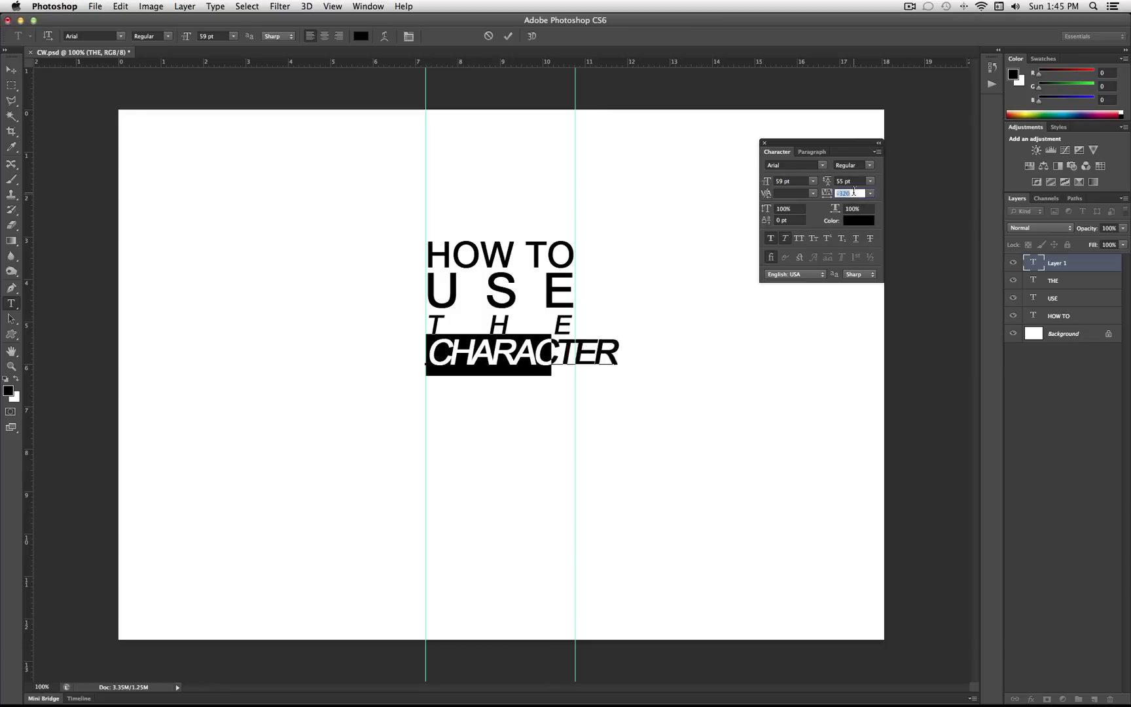
pyautogui.hotkey('shift', 'Up')
pyautogui.hotkey('shift', 'Up')
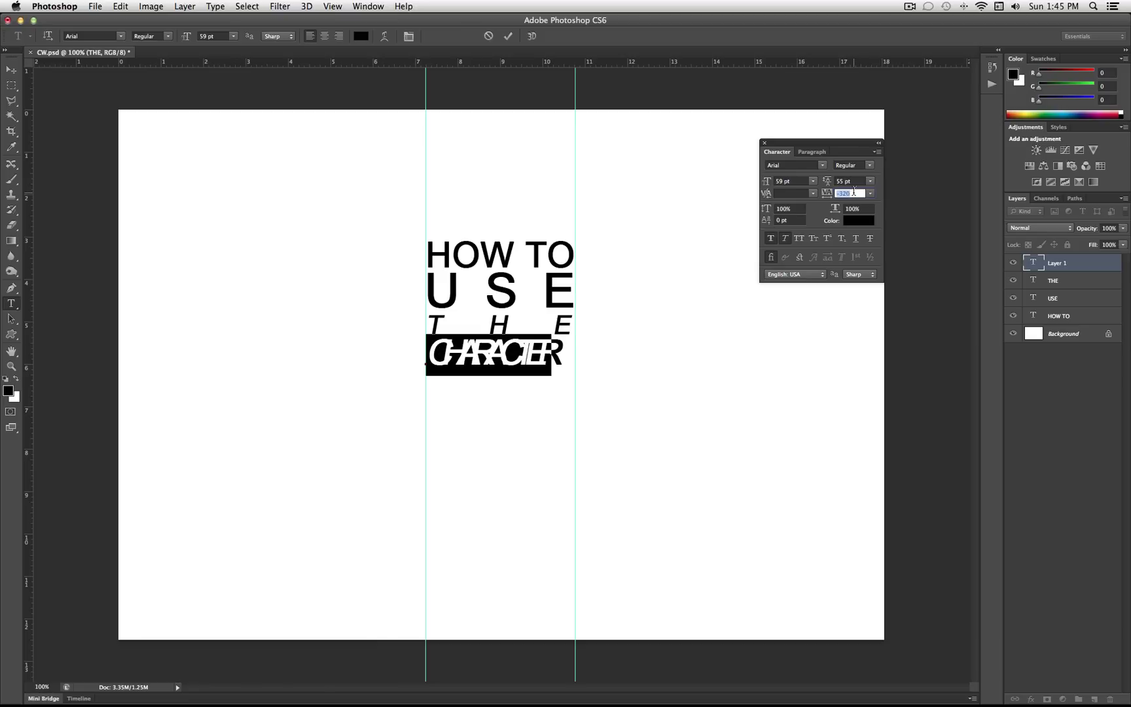
pyautogui.hotkey('shift', 'Up')
pyautogui.hotkey('shift', 'Up')
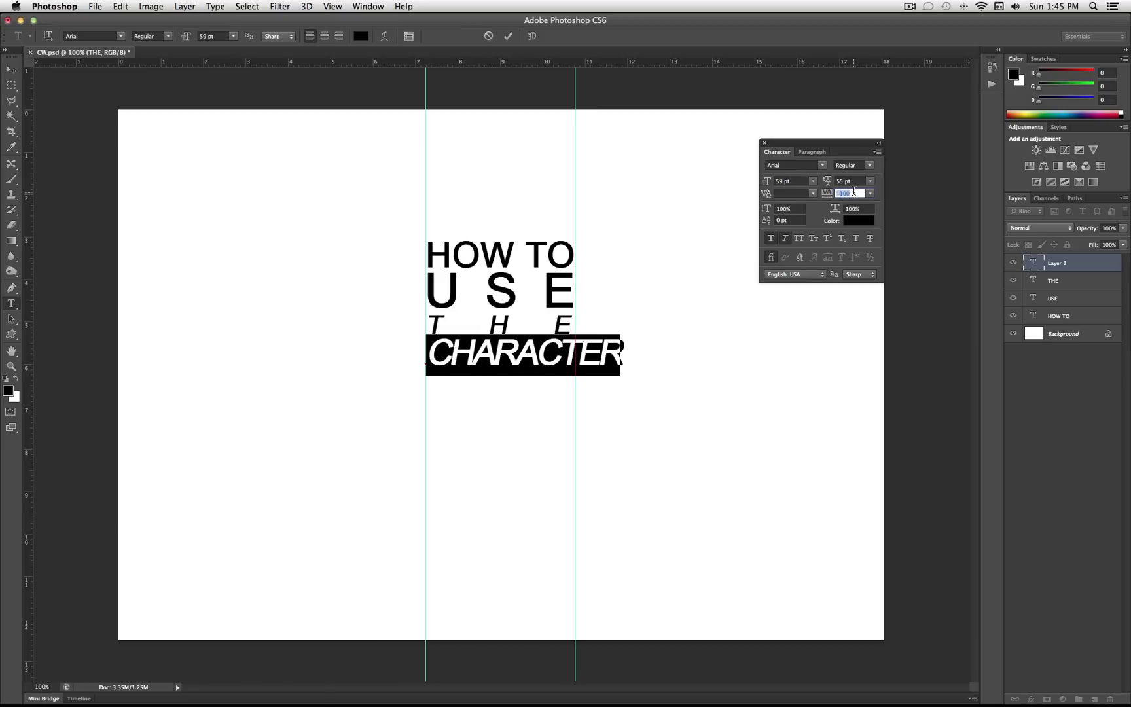
pyautogui.press('Up')
pyautogui.press('Up')
pyautogui.press('Up')
pyautogui.press('Up')
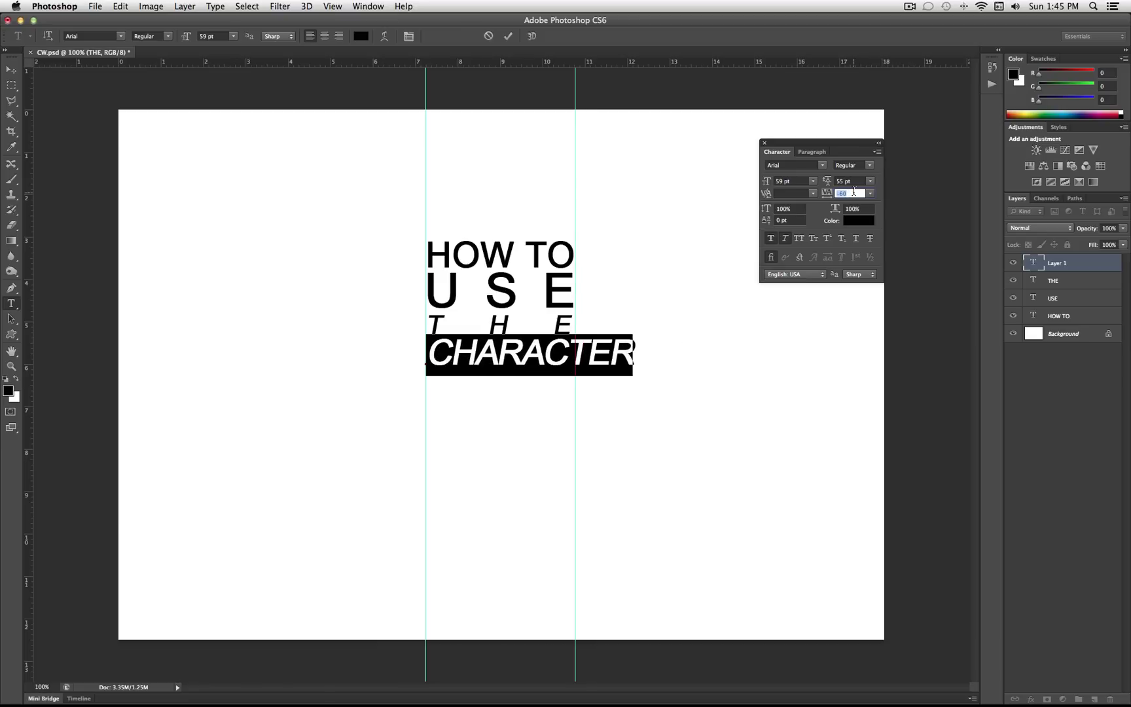
# Try stretching CHARACTER to 150% vertical scale and settle on 110%.
pyautogui.click(800, 208)
pyautogui.write('100%')
pyautogui.click(759, 207)
pyautogui.hotkey('shift', 'Up')
pyautogui.hotkey('shift', 'Up')
pyautogui.hotkey('shift', 'Up')
pyautogui.hotkey('shift', 'Up')
pyautogui.hotkey('shift', 'Up')
pyautogui.hotkey('shift', 'Up')
pyautogui.hotkey('shift', 'Up')
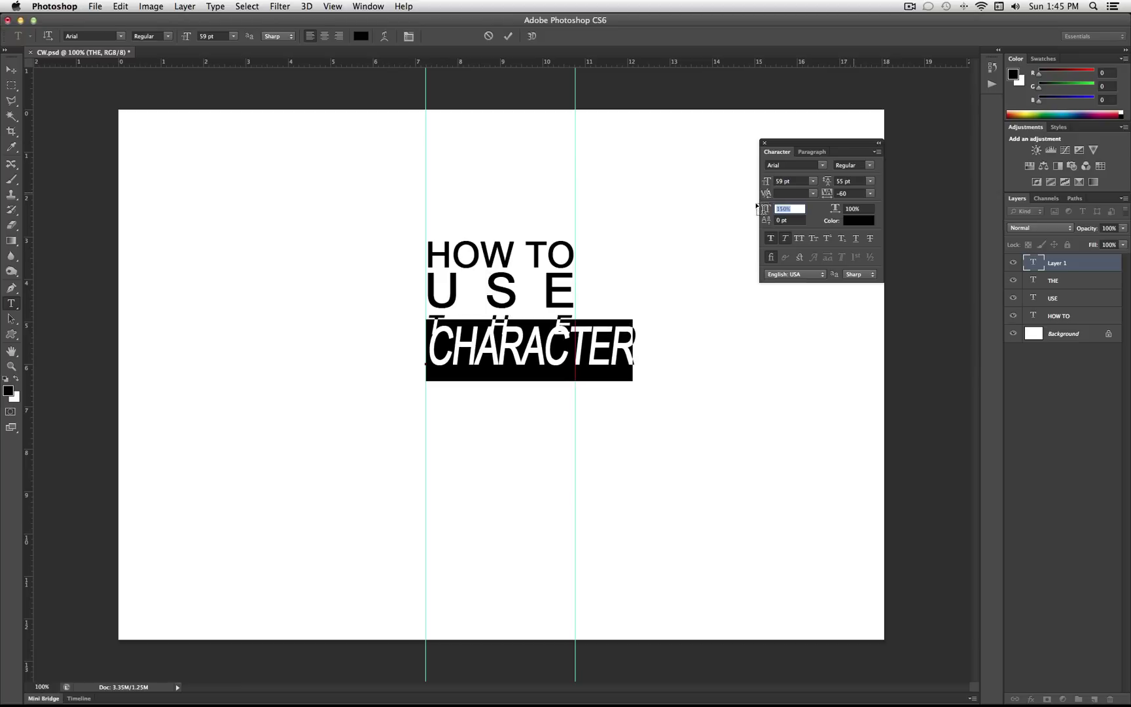
pyautogui.hotkey('shift', 'Down')
pyautogui.hotkey('shift', 'Down')
pyautogui.hotkey('shift', 'Down')
pyautogui.hotkey('shift', 'Down')
pyautogui.hotkey('shift', 'Down')
pyautogui.hotkey('shift', 'Down')
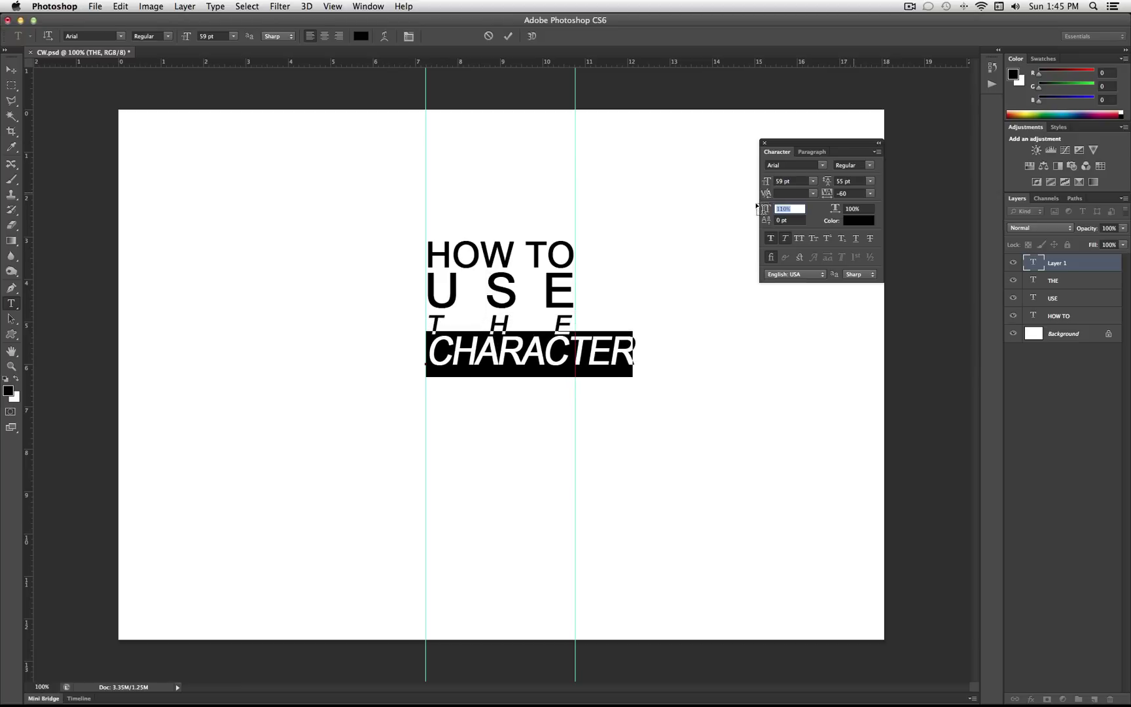
# Reduce the horizontal scale of CHARACTER to 71% so the word fits between the guides.
pyautogui.click(861, 208)
pyautogui.hotkey('shift', 'Down')
pyautogui.hotkey('shift', 'Down')
pyautogui.hotkey('shift', 'Down')
pyautogui.press('Up')
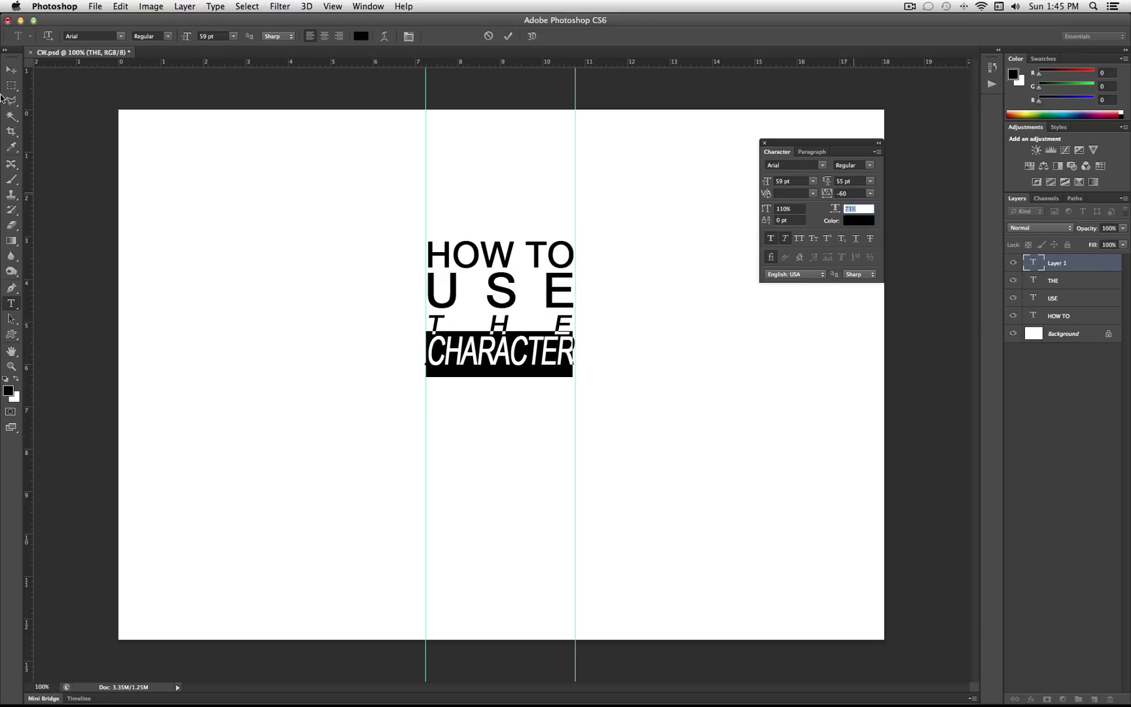
# Commit the CHARACTER text and nudge its layer slightly down to clear THE.
pyautogui.click(12, 69)
pyautogui.press('Down')
pyautogui.press('Down')
pyautogui.press('Down')
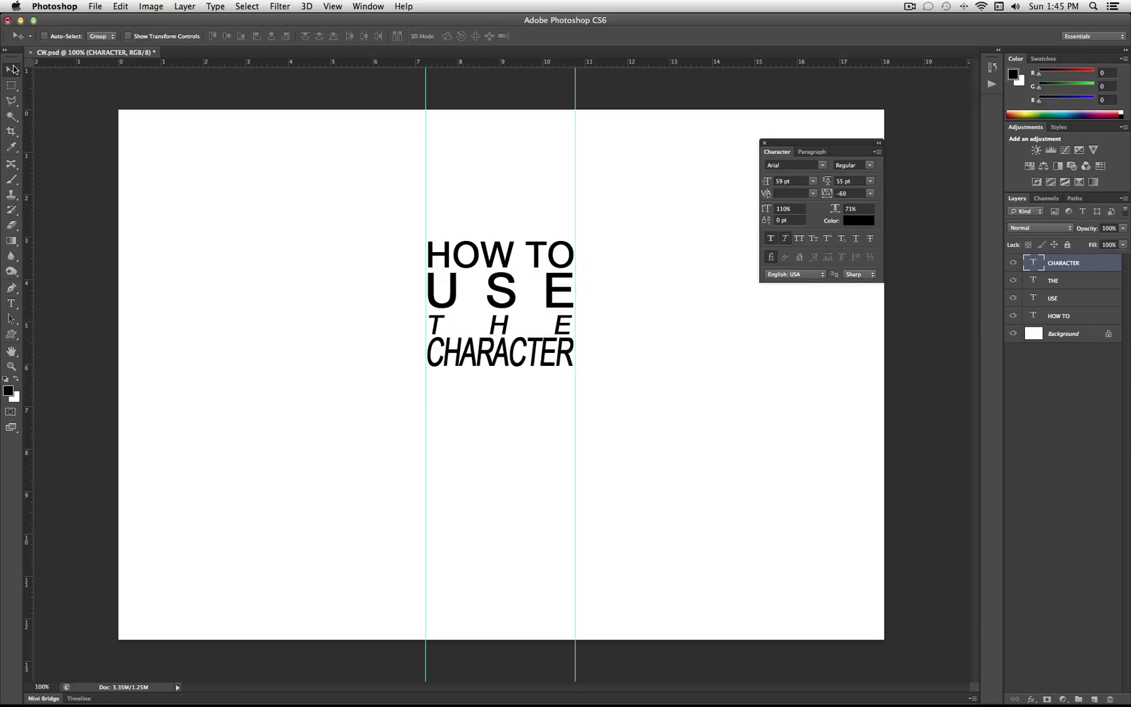
# Nudge the CHARACTER layer a few pixels down to open a gap beneath THE.
pyautogui.press('Left')
pyautogui.press('Left')
pyautogui.press('Down')
pyautogui.press('Down')
pyautogui.press('Down')
pyautogui.press('Down')
pyautogui.press('Down')
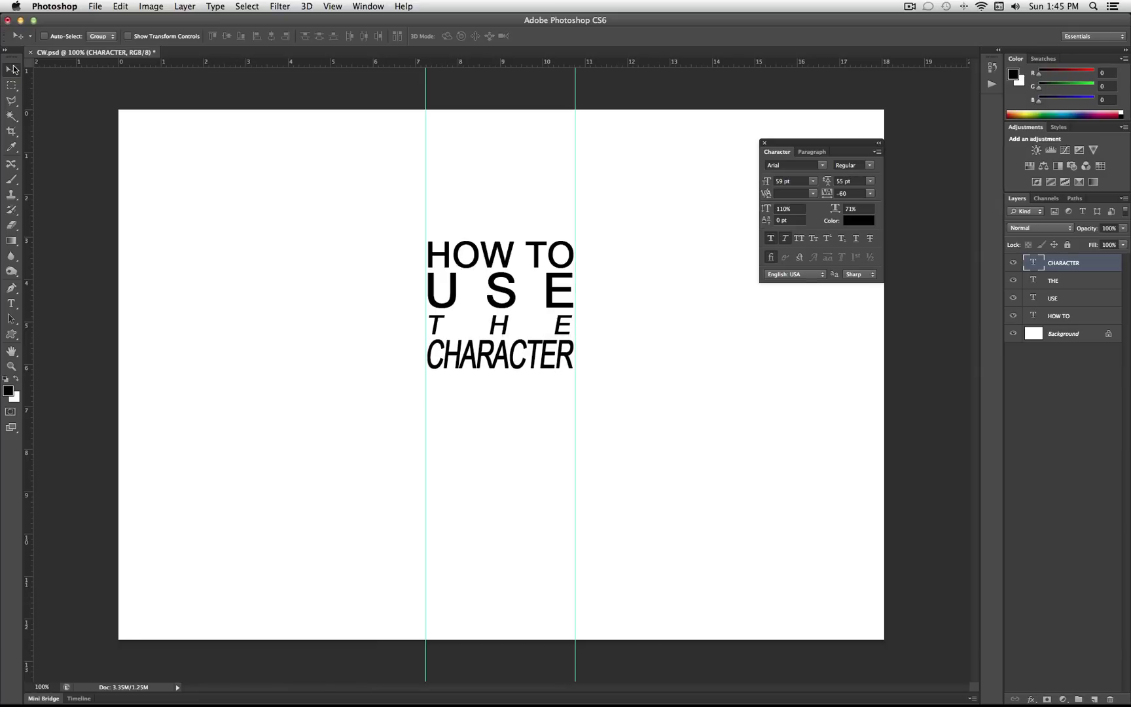
pyautogui.press('Down')
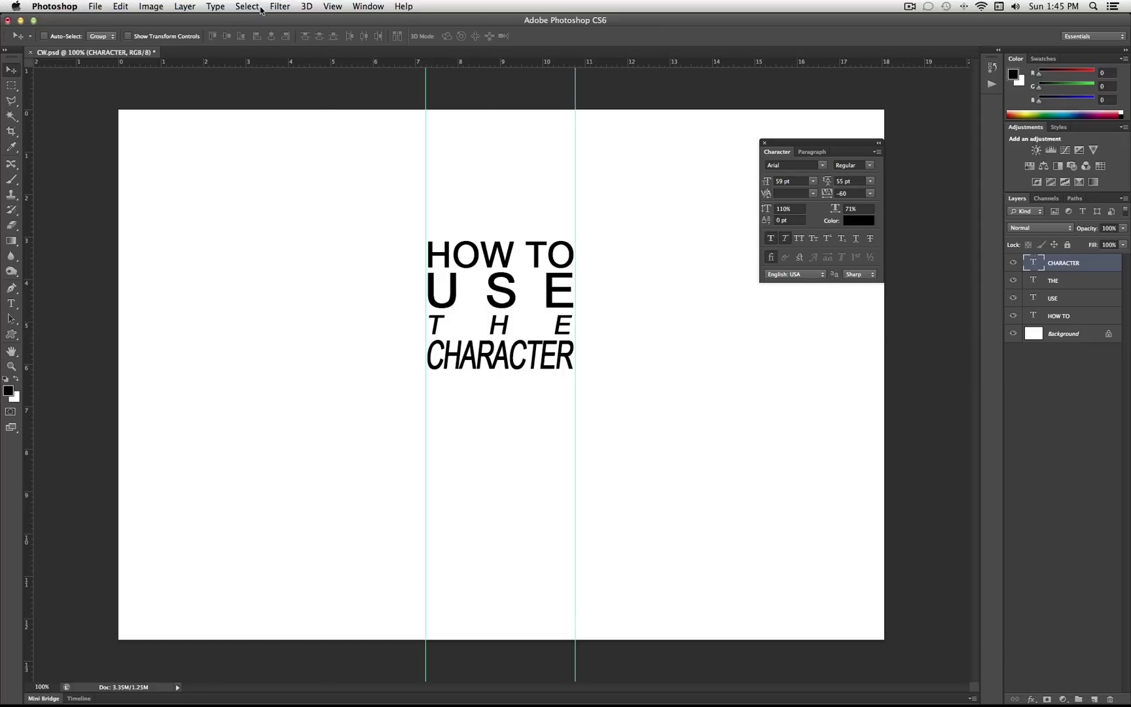
# Remove the faux bold and faux italic from CHARACTER, set its size to 62 pt, and commit the text.
pyautogui.doubleClick(1033, 263)
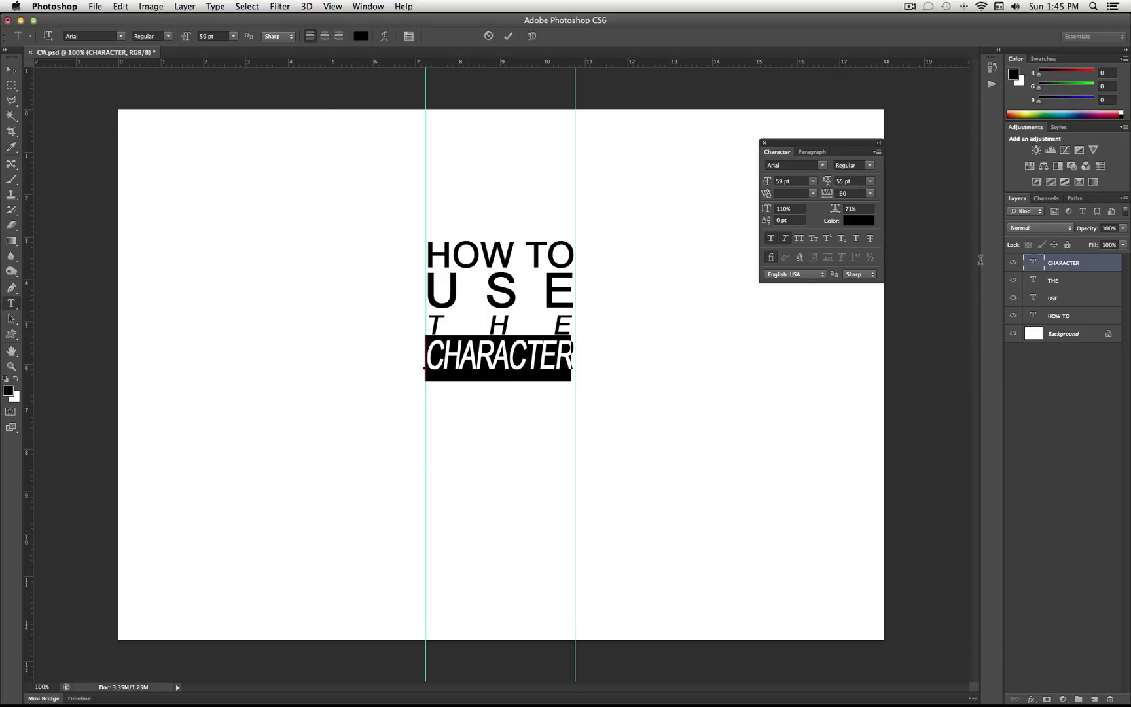
pyautogui.click(784, 237)
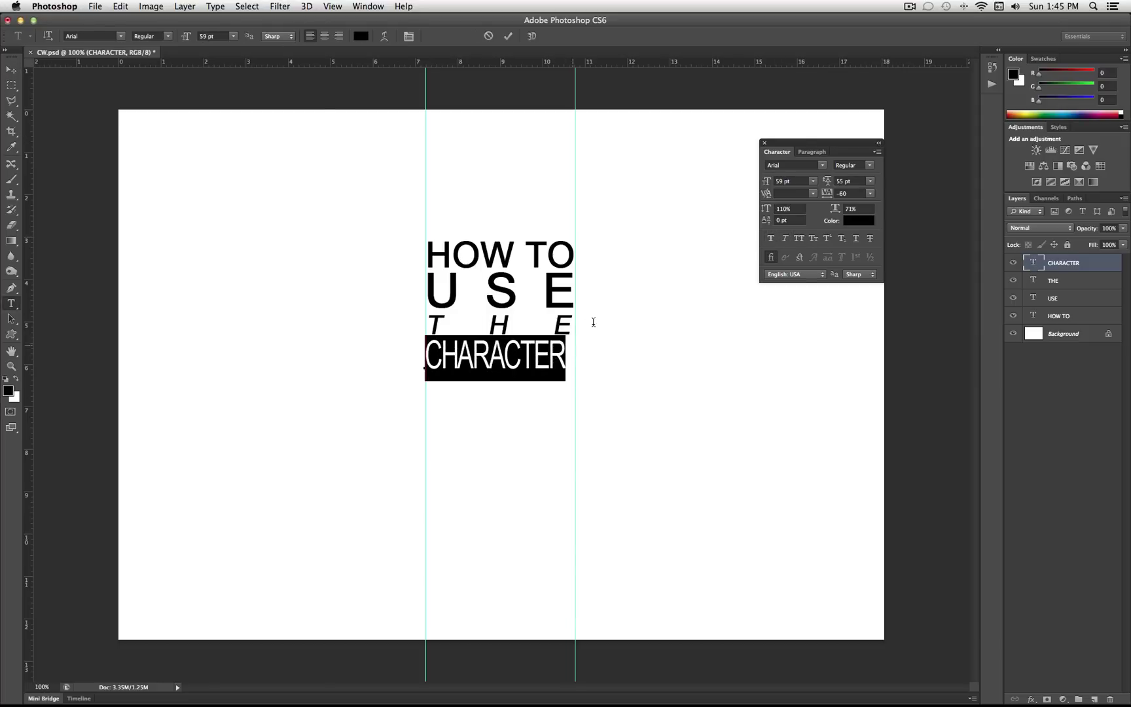
pyautogui.click(798, 177)
pyautogui.press('Up')
pyautogui.press('Up')
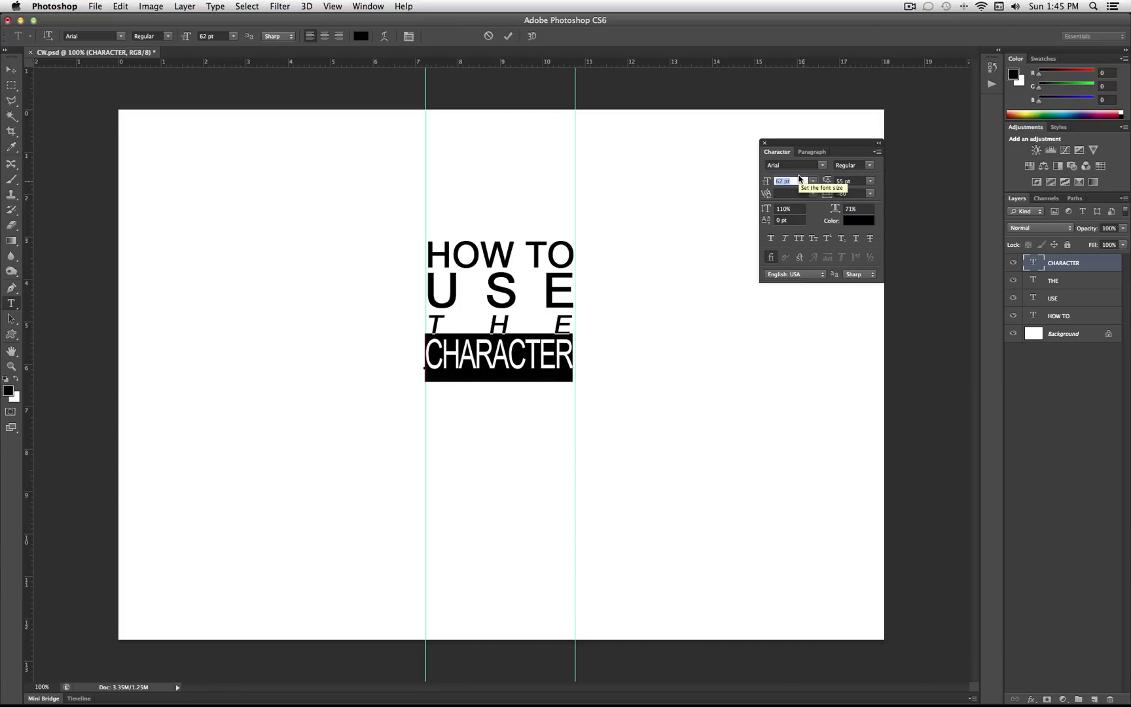
pyautogui.click(13, 72)
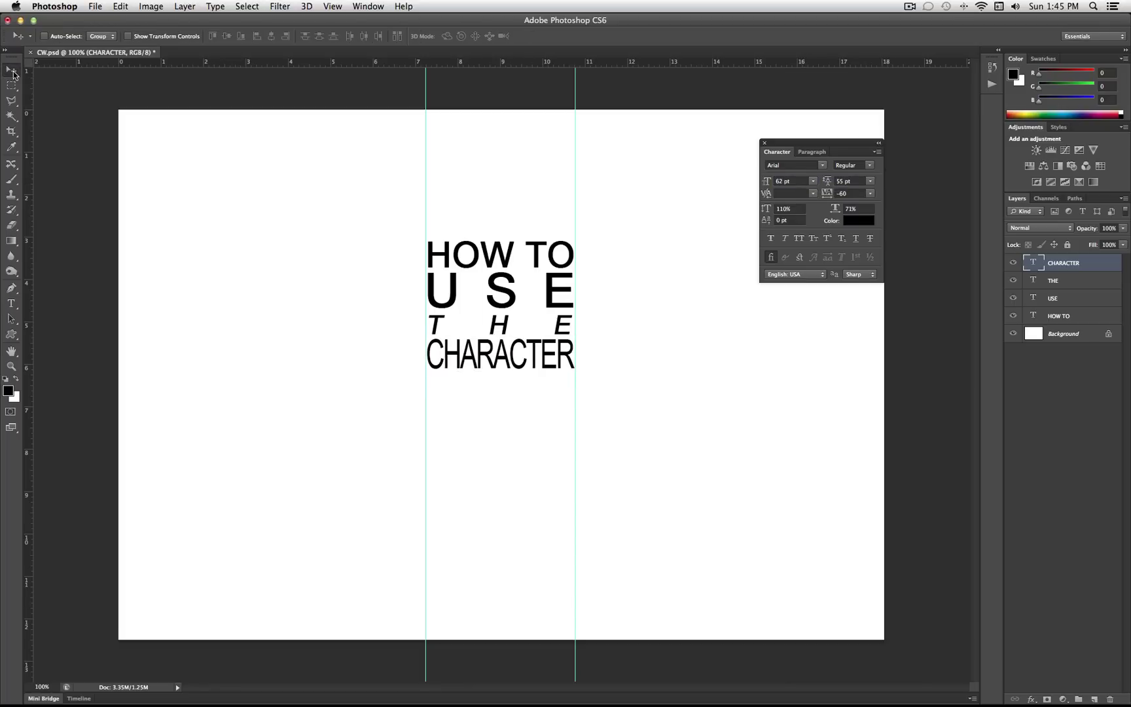
# Add a new text layer reading WINDOW below CHARACTER.
pyautogui.click(12, 303)
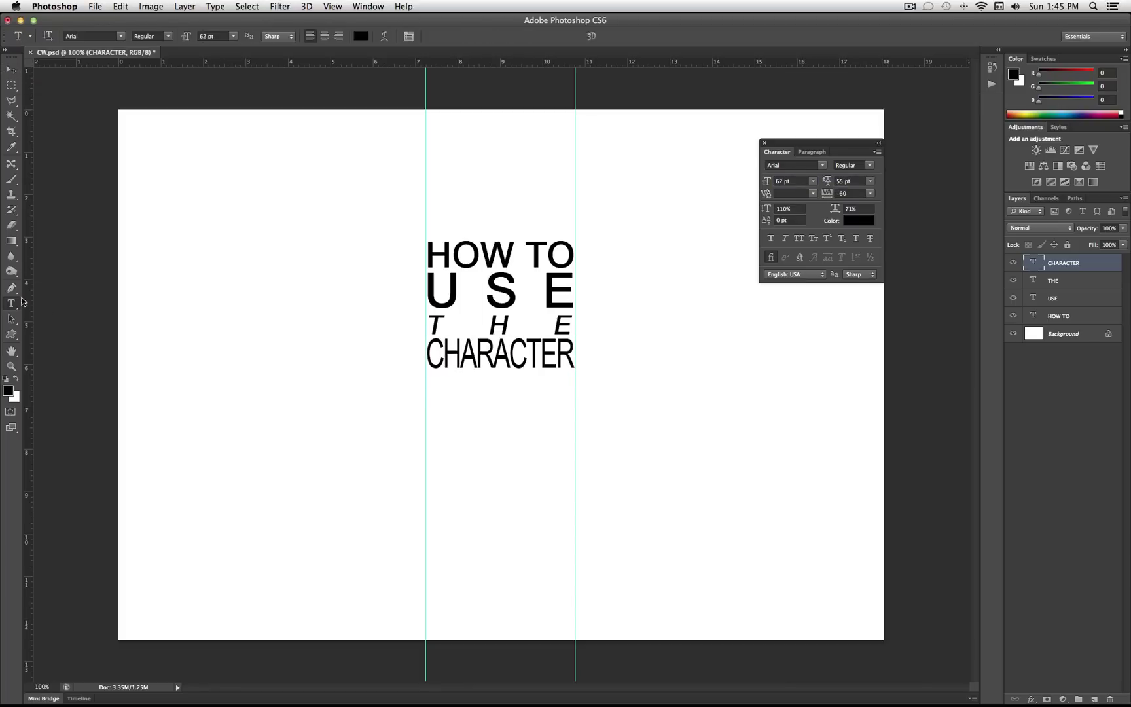
pyautogui.click(433, 399)
pyautogui.write('WINDOW')
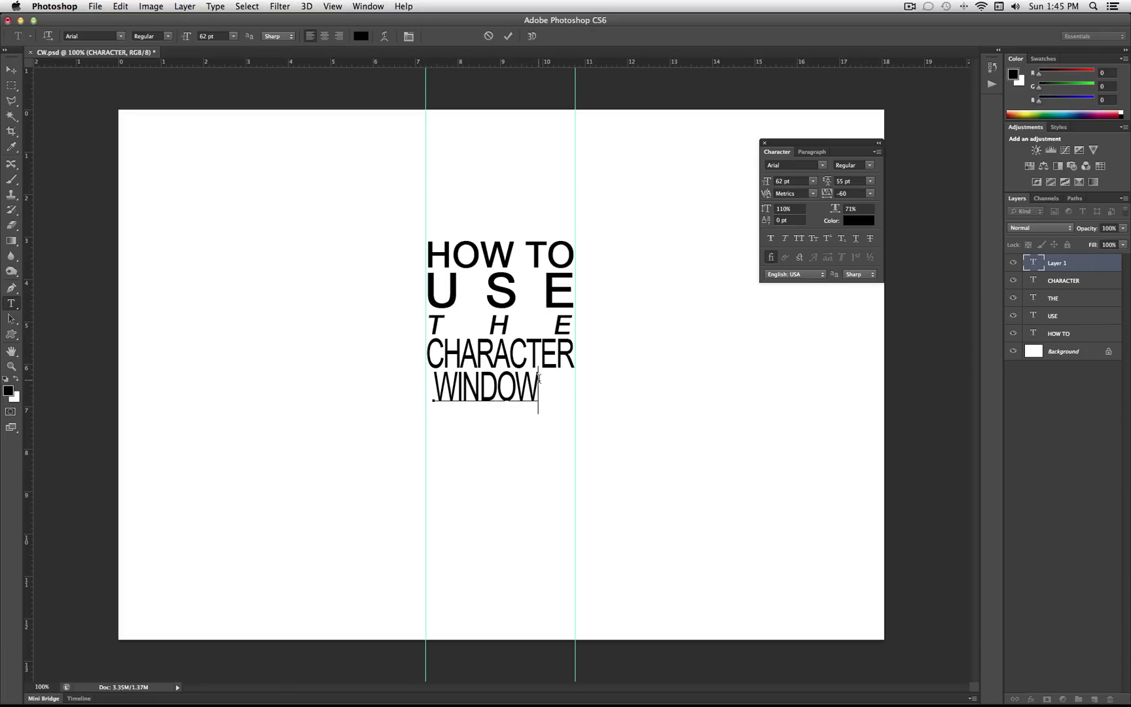
# Enlarge WINDOW to 88 pt, commit it, and position it between the guides just below CHARACTER.
pyautogui.press('super+a')
pyautogui.click(791, 182)
pyautogui.write('82')
pyautogui.press('Return')
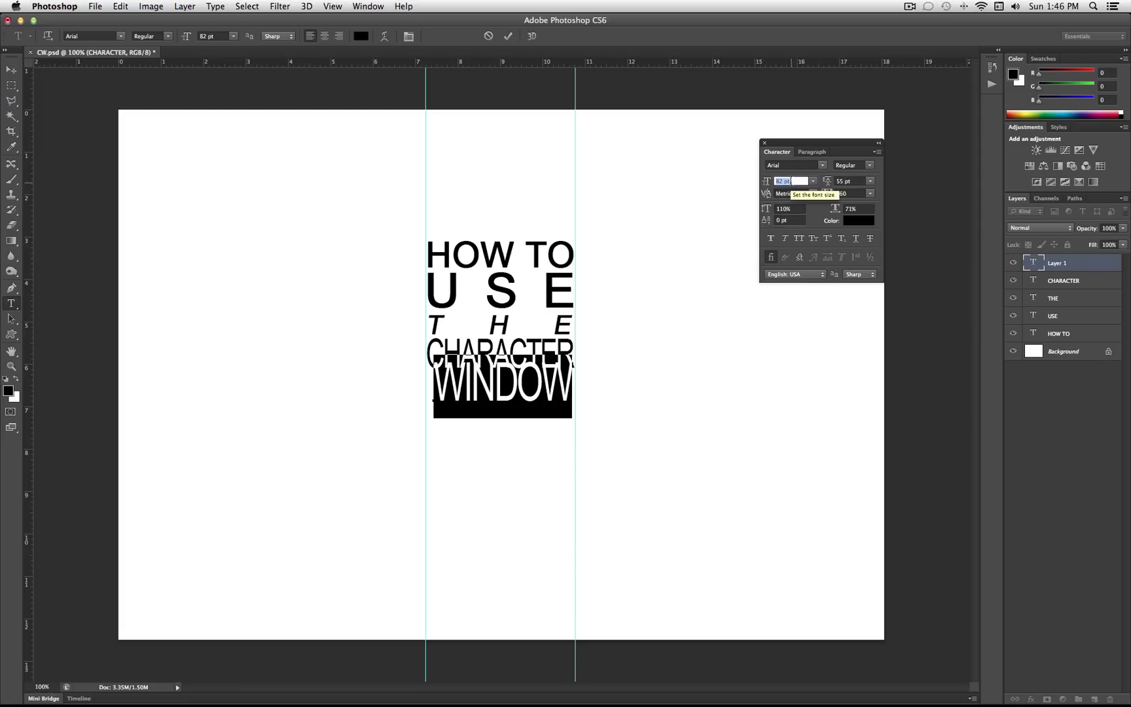
pyautogui.press('Up')
pyautogui.press('Up')
pyautogui.press('Up')
pyautogui.press('Up')
pyautogui.press('Up')
pyautogui.press('Up')
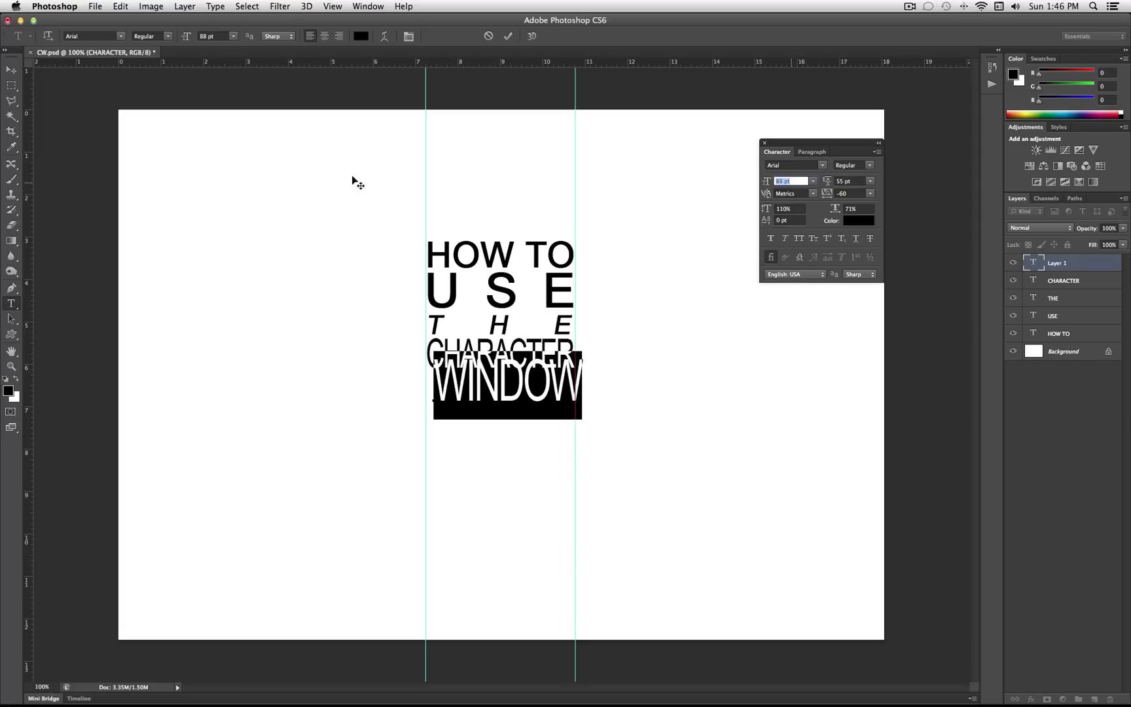
pyautogui.click(15, 68)
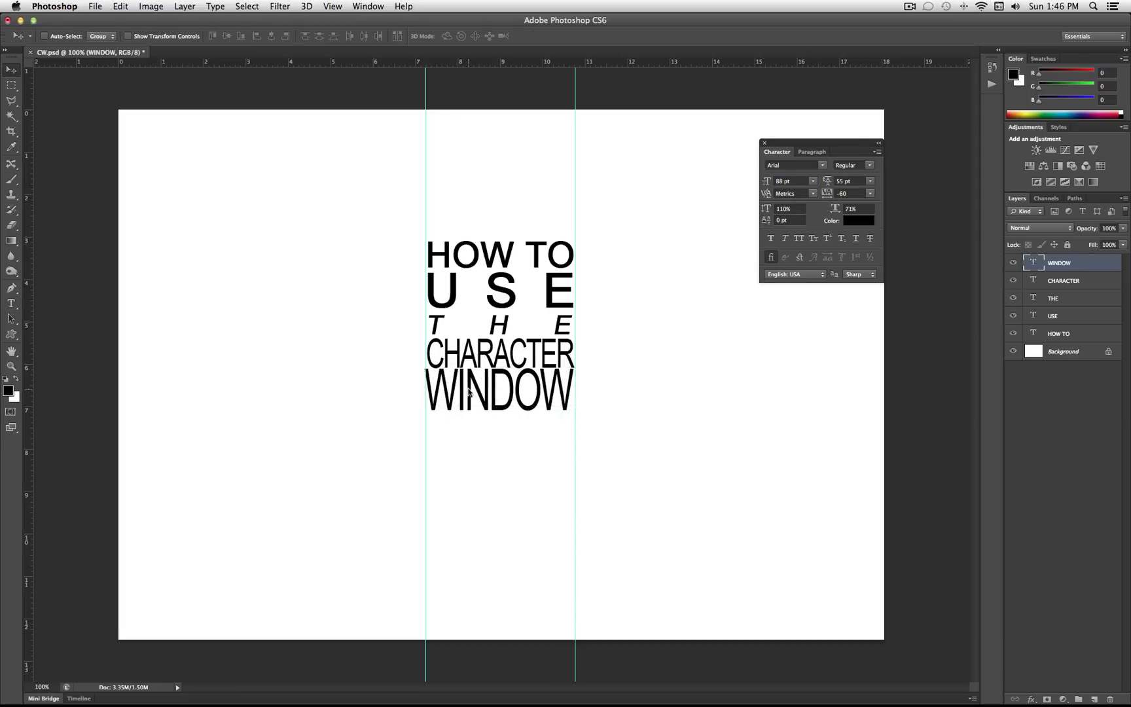
pyautogui.moveTo(469, 391); pyautogui.dragTo(463, 384)
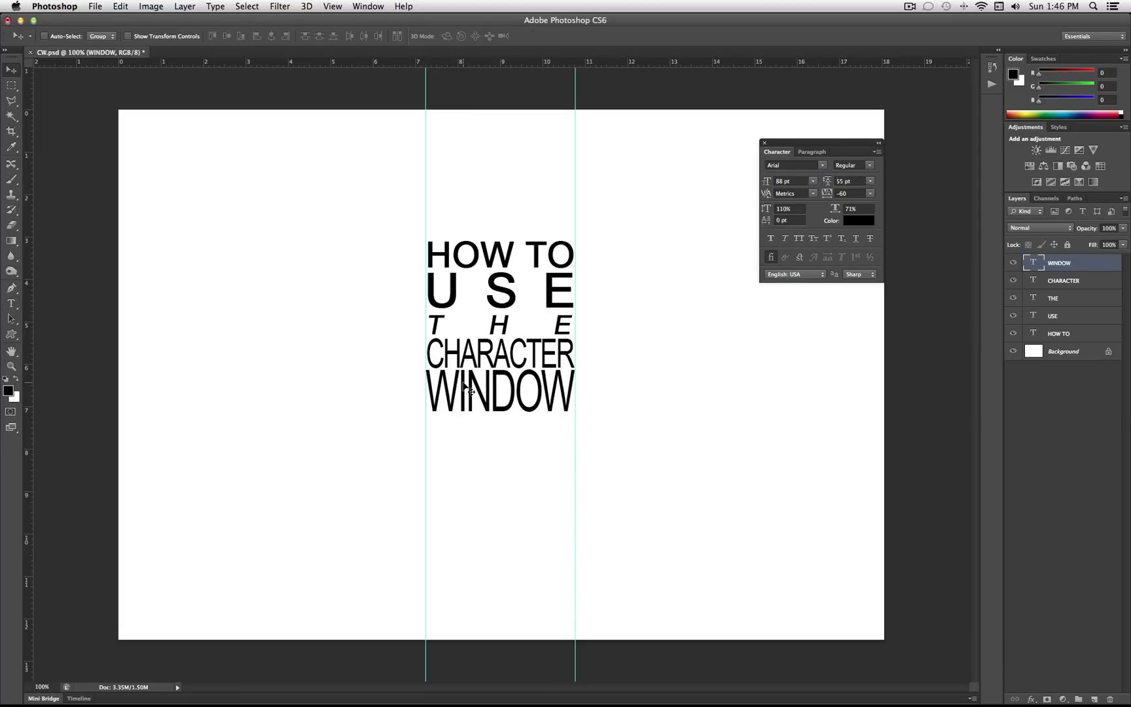
# Apply faux bold to WINDOW and reduce its size to 73 pt.
pyautogui.doubleClick(1029, 263)
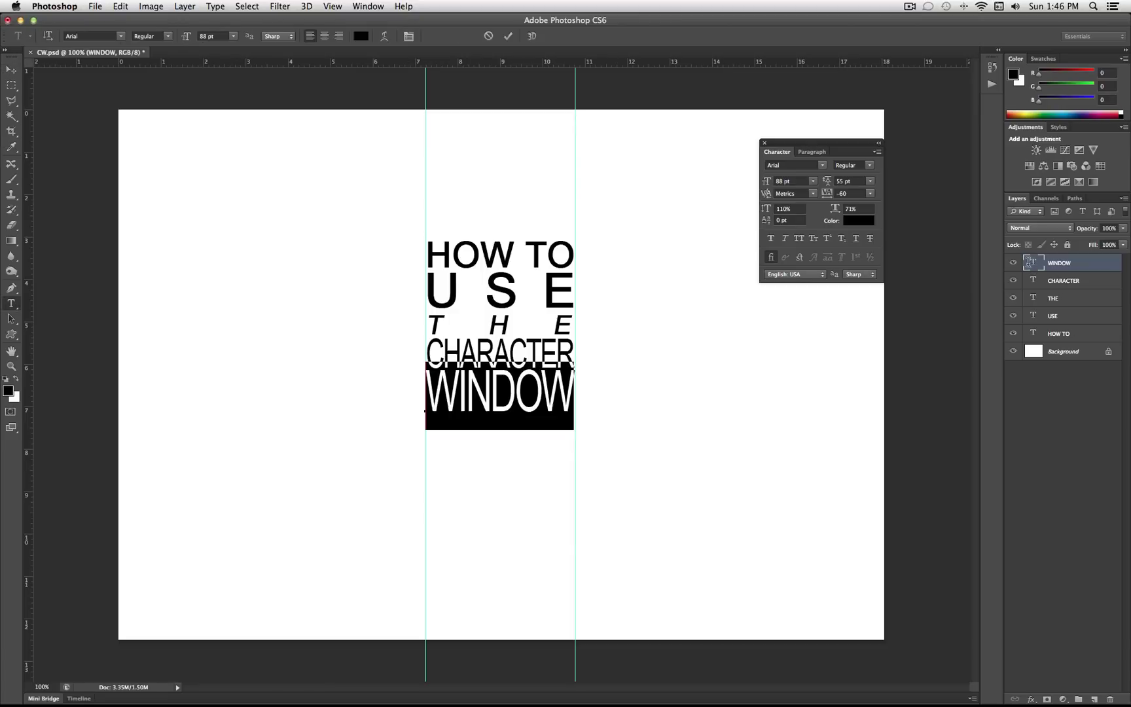
pyautogui.click(773, 238)
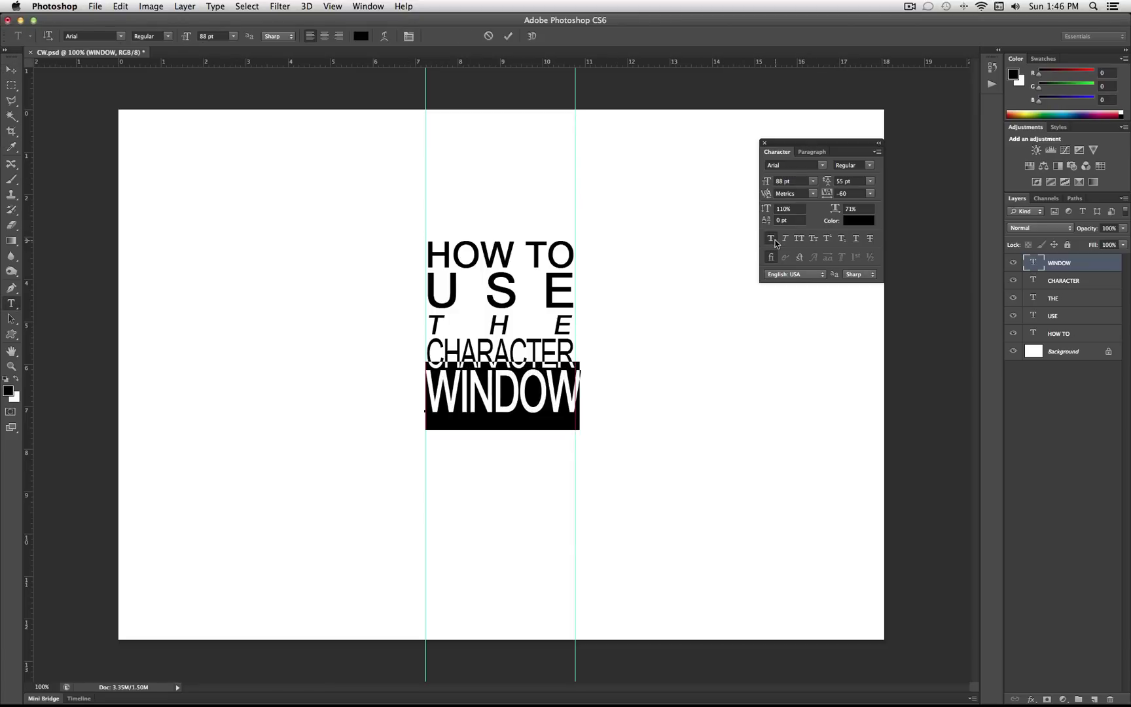
pyautogui.click(793, 180)
pyautogui.press('Down')
pyautogui.press('Down')
pyautogui.press('Down')
pyautogui.press('Down')
pyautogui.press('Down')
pyautogui.press('Down')
pyautogui.press('Down')
pyautogui.press('Down')
pyautogui.press('Down')
pyautogui.press('Down')
pyautogui.press('Down')
pyautogui.press('Down')
pyautogui.press('Down')
pyautogui.press('Down')
pyautogui.press('Down')
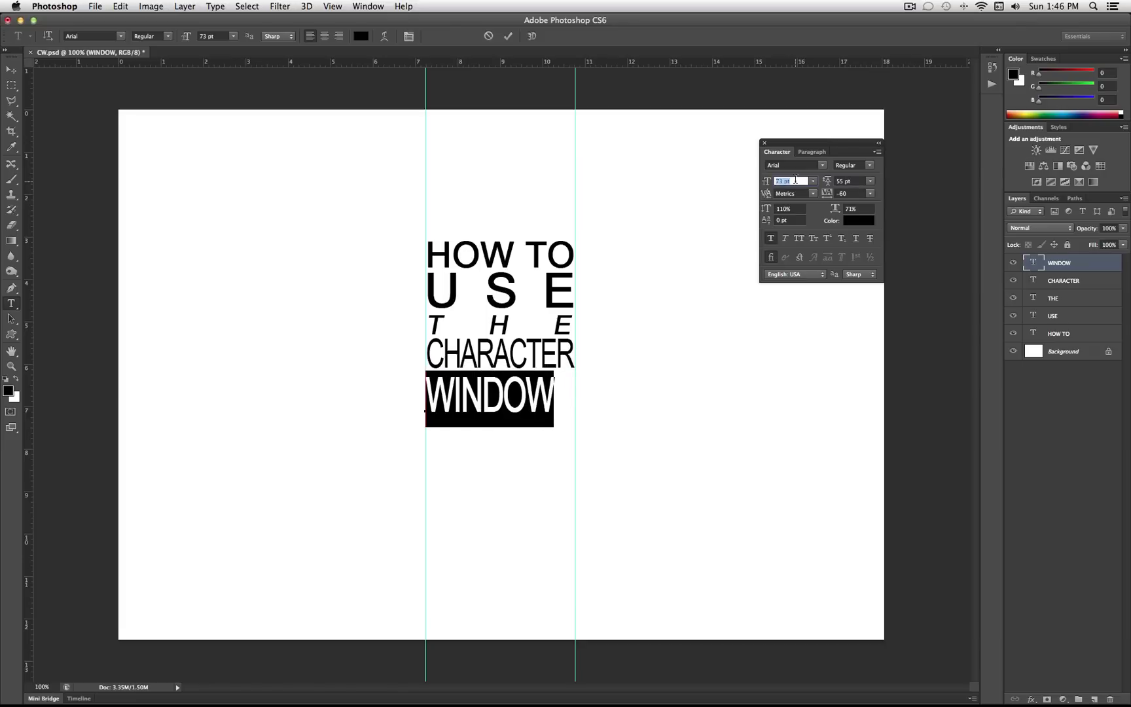
# Try widening the tracking of WINDOW to 140 and further to 540.
pyautogui.click(853, 193)
pyautogui.write('140')
pyautogui.press('Return')
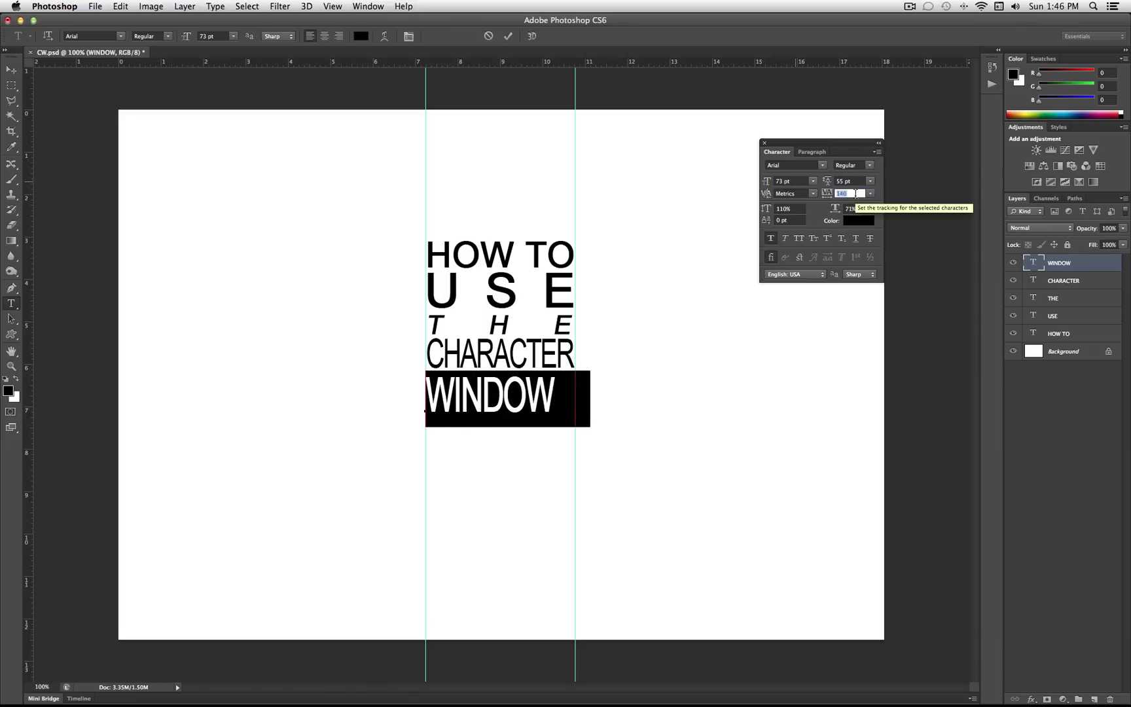
pyautogui.hotkey('shift', 'Up')
pyautogui.hotkey('shift', 'Up')
pyautogui.hotkey('shift', 'Up')
pyautogui.hotkey('shift', 'Up')
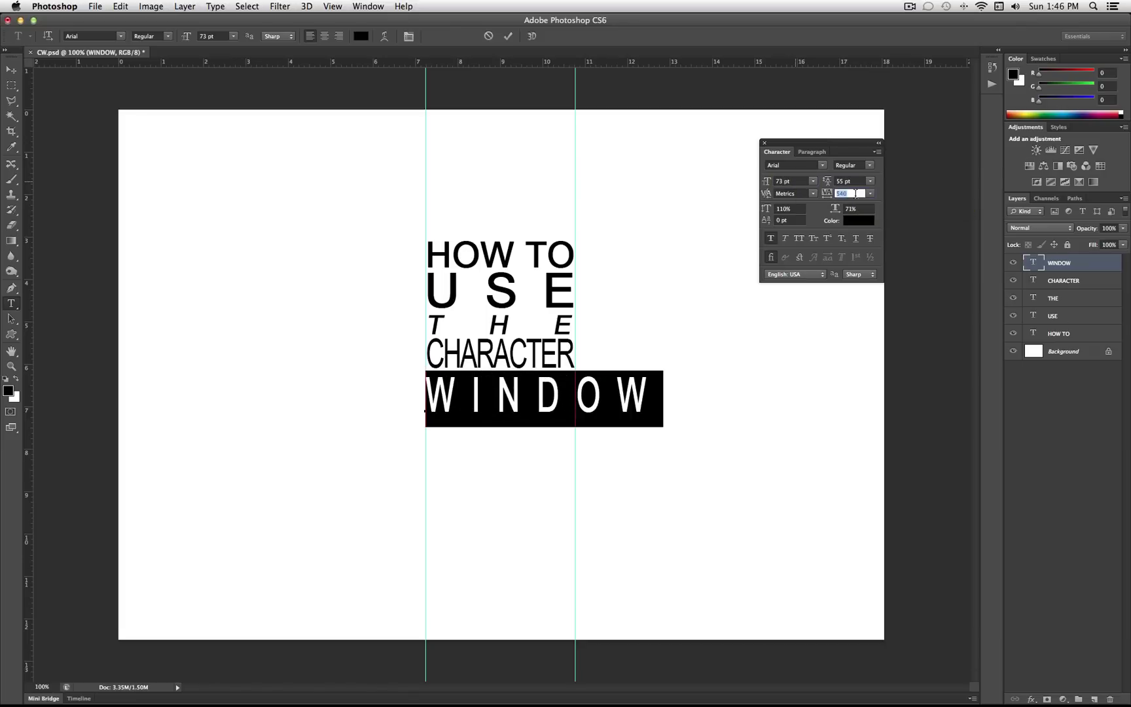
# Set the vertical scale of WINDOW to 60% and its horizontal scale to 91%.
pyautogui.click(800, 210)
pyautogui.hotkey('shift', 'Down')
pyautogui.hotkey('shift', 'Down')
pyautogui.hotkey('shift', 'Down')
pyautogui.hotkey('shift', 'Down')
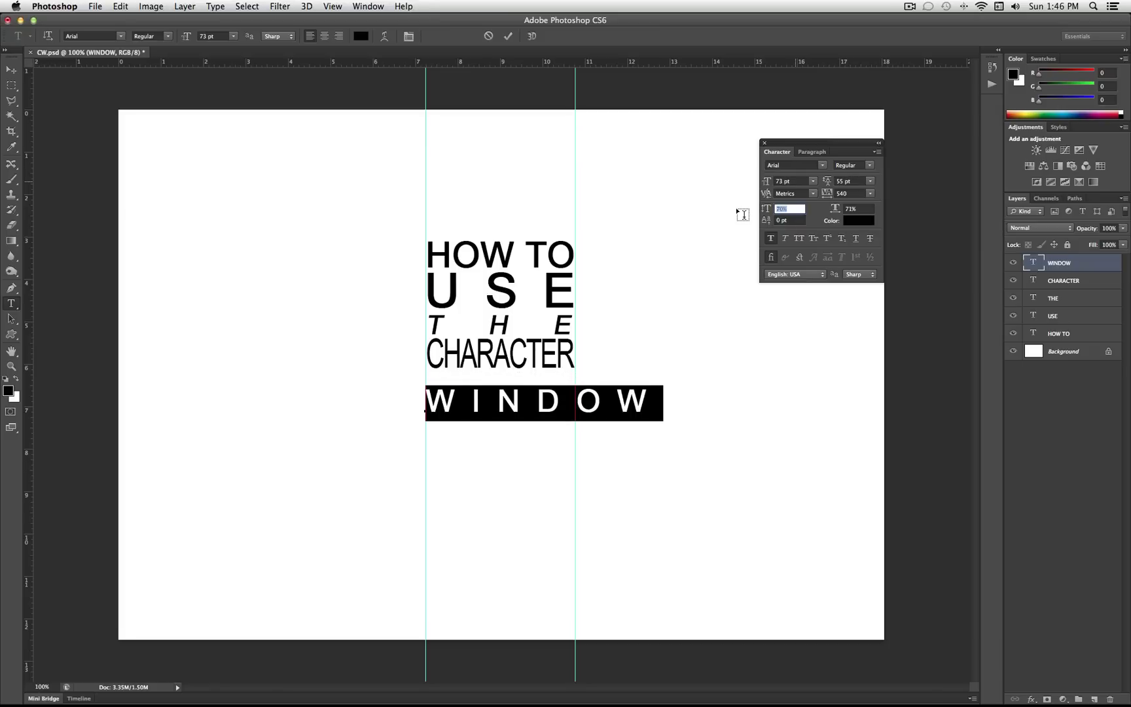
pyautogui.hotkey('shift', 'Down')
pyautogui.click(861, 208)
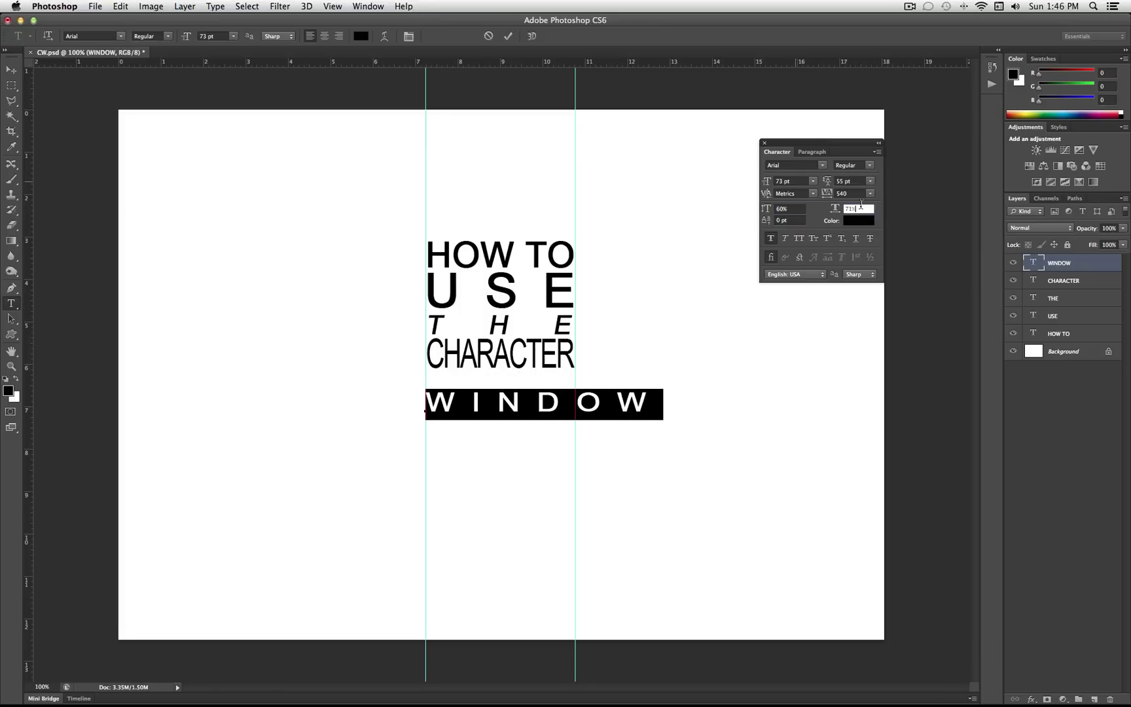
pyautogui.hotkey('shift', 'Up')
pyautogui.hotkey('shift', 'Up')
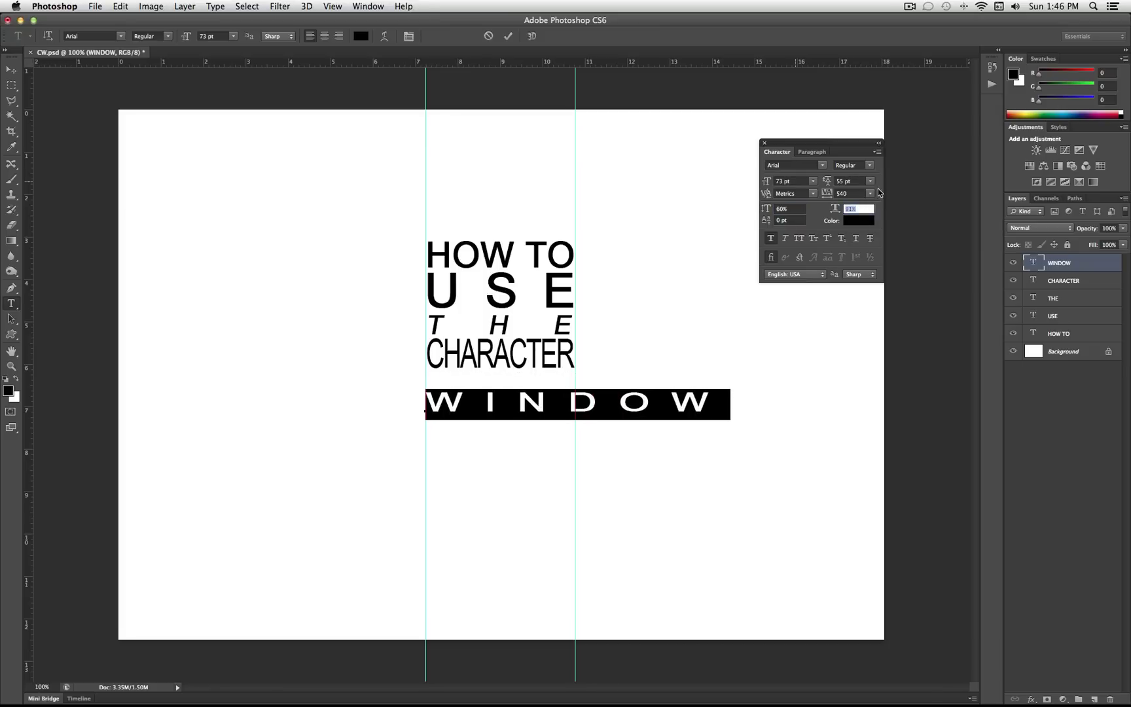
# Tighten the tracking of WINDOW to -60.
pyautogui.click(856, 193)
pyautogui.hotkey('shift', 'Down')
pyautogui.hotkey('shift', 'Down')
pyautogui.hotkey('shift', 'Down')
pyautogui.hotkey('shift', 'Down')
pyautogui.hotkey('shift', 'Down')
pyautogui.hotkey('shift', 'Down')
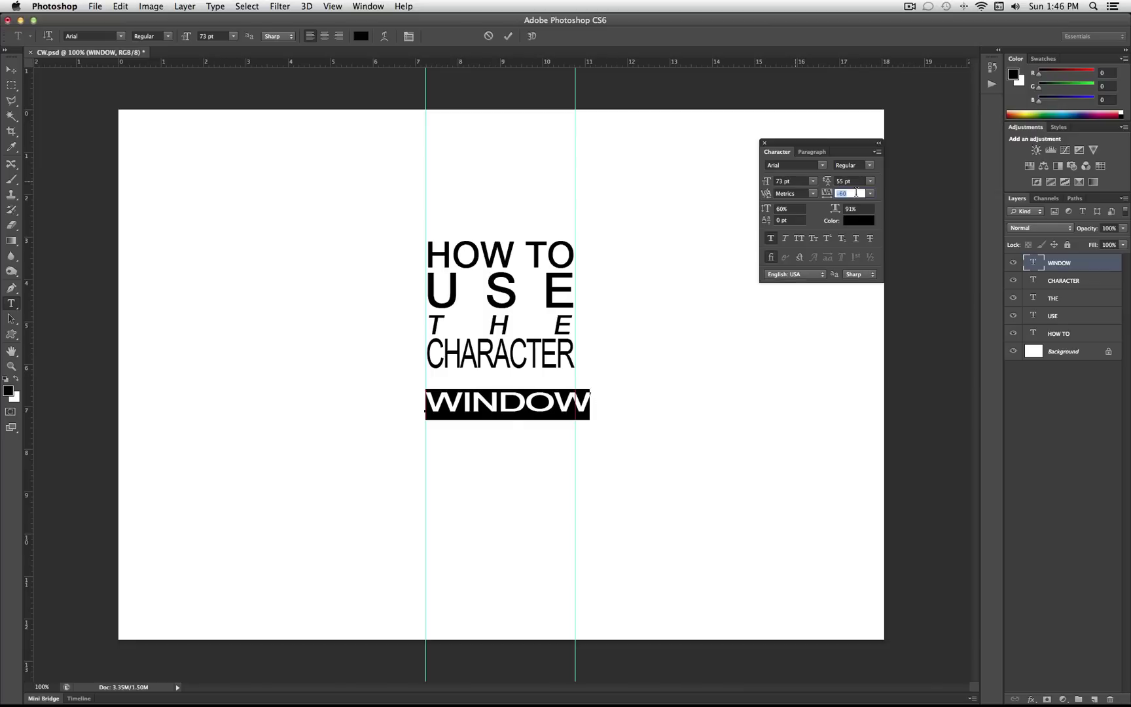
# Reduce WINDOW to 66 pt to fit between the guides, commit it, and move it up directly beneath CHARACTER.
pyautogui.click(792, 178)
pyautogui.press('Down')
pyautogui.press('Down')
pyautogui.press('Down')
pyautogui.press('Down')
pyautogui.press('Down')
pyautogui.press('Down')
pyautogui.press('Down')
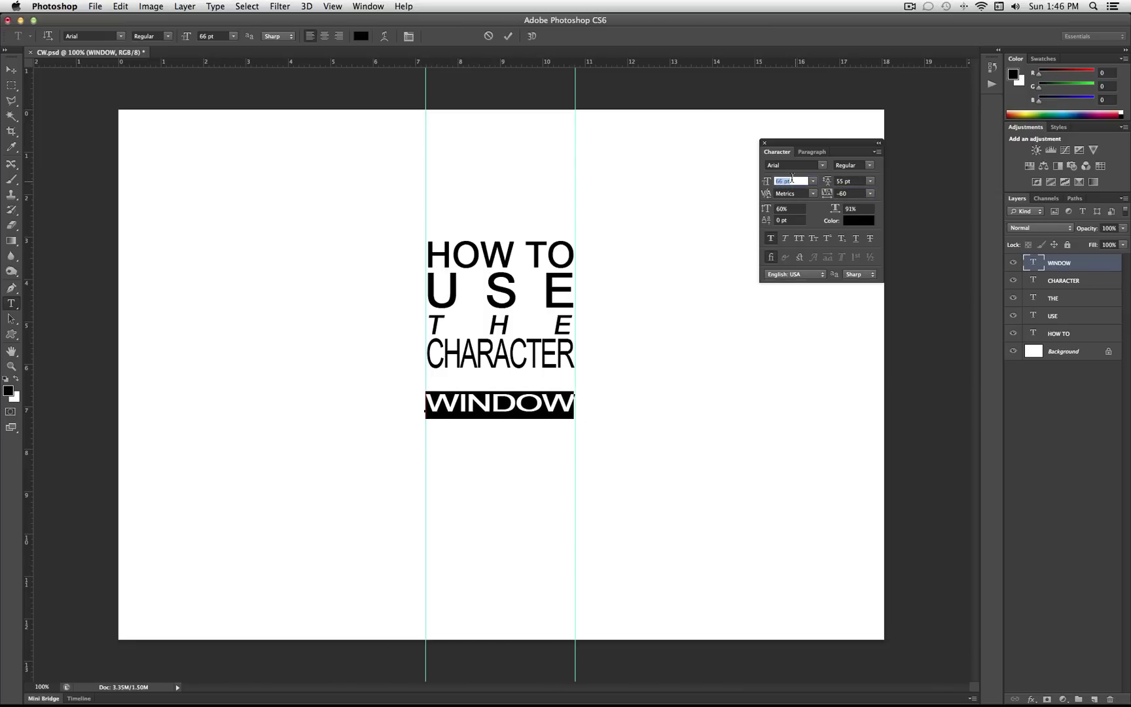
pyautogui.click(12, 69)
pyautogui.moveTo(474, 404); pyautogui.dragTo(491, 386)
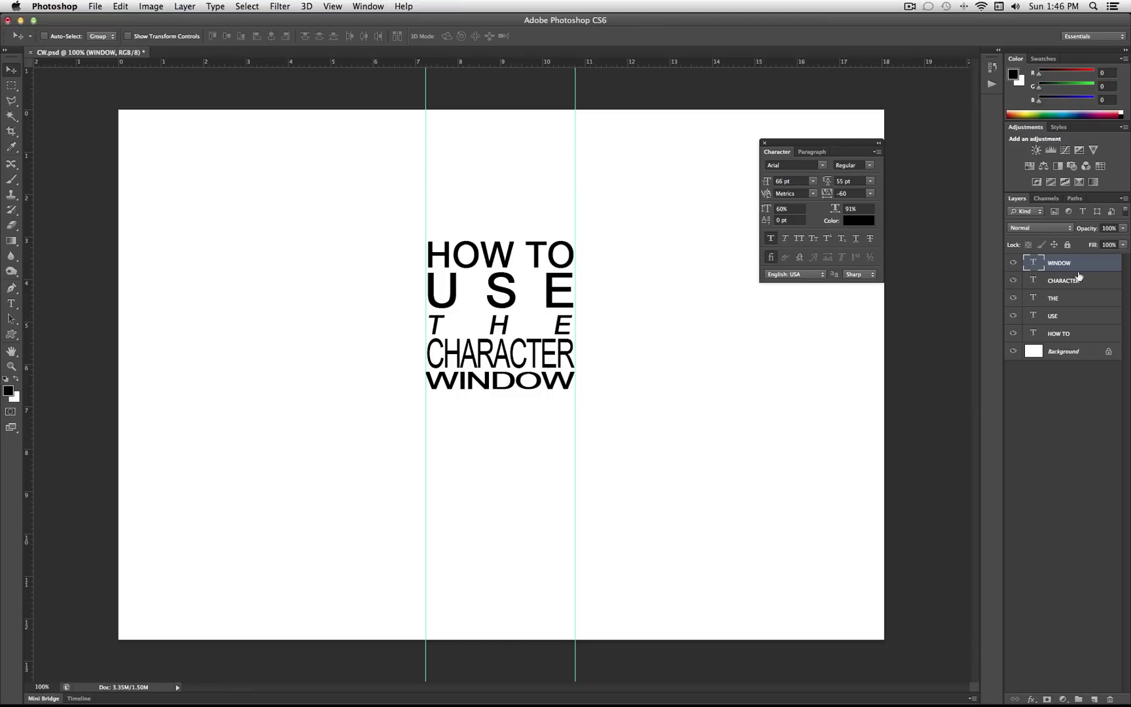
# Nudge the HOW TO, USE and CHARACTER layers slightly down to even out the spacing between the lines.
pyautogui.click(1047, 333)
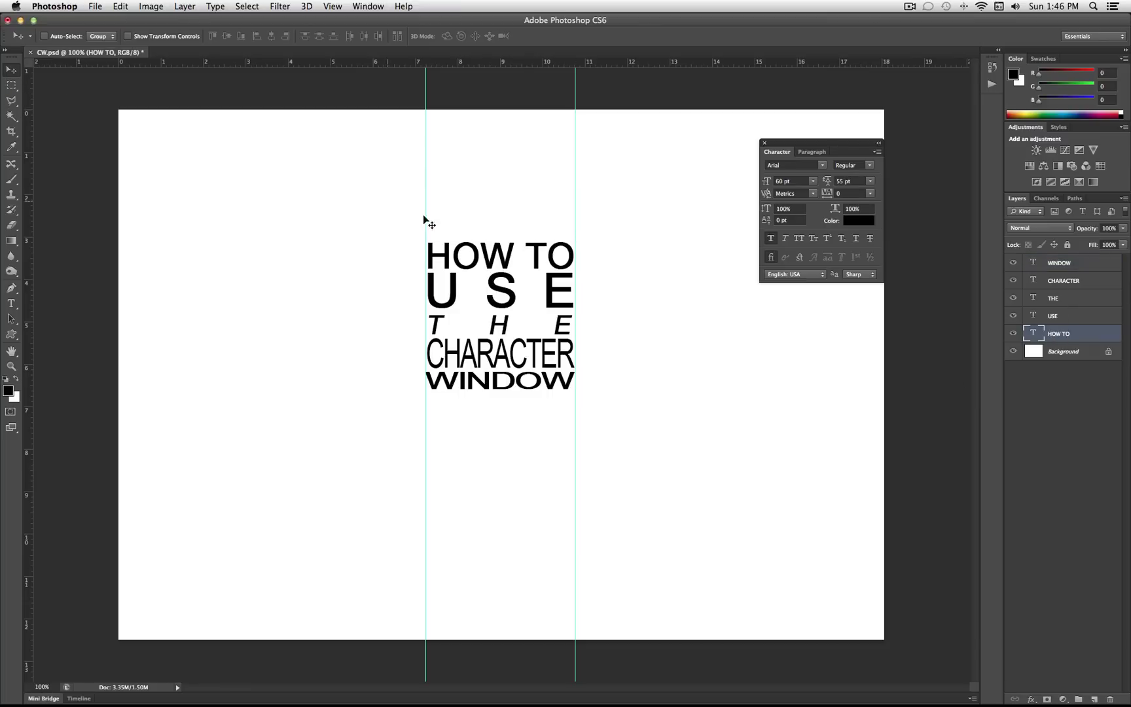
pyautogui.click(1049, 319)
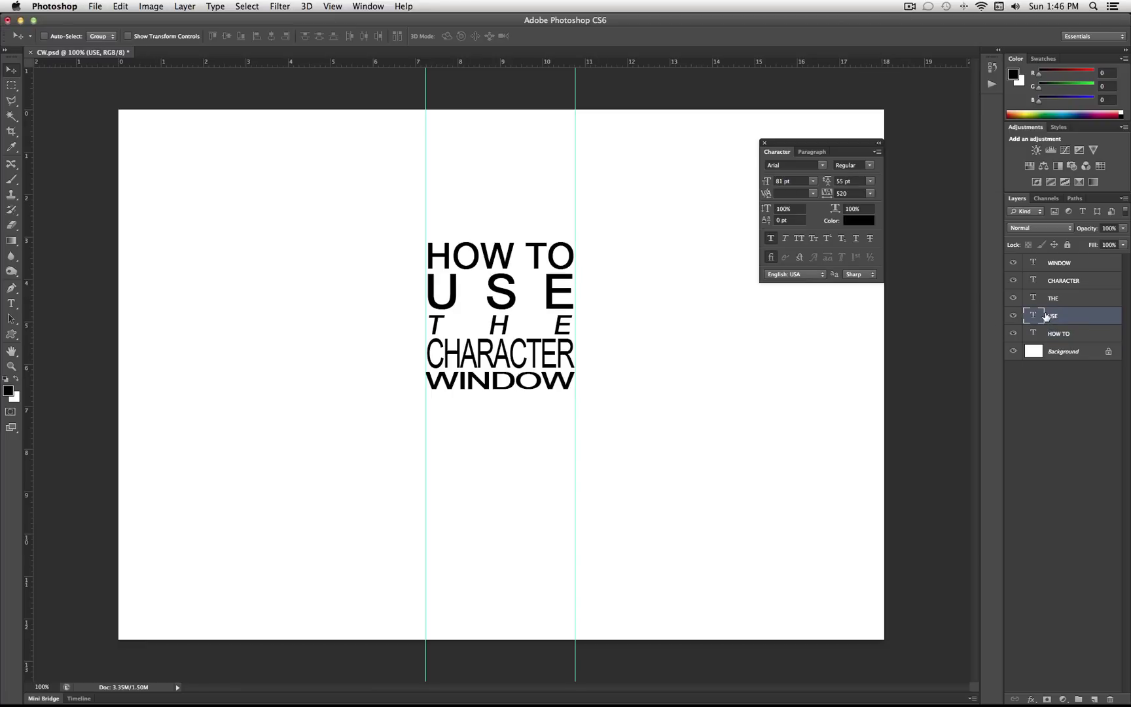
pyautogui.click(1073, 281)
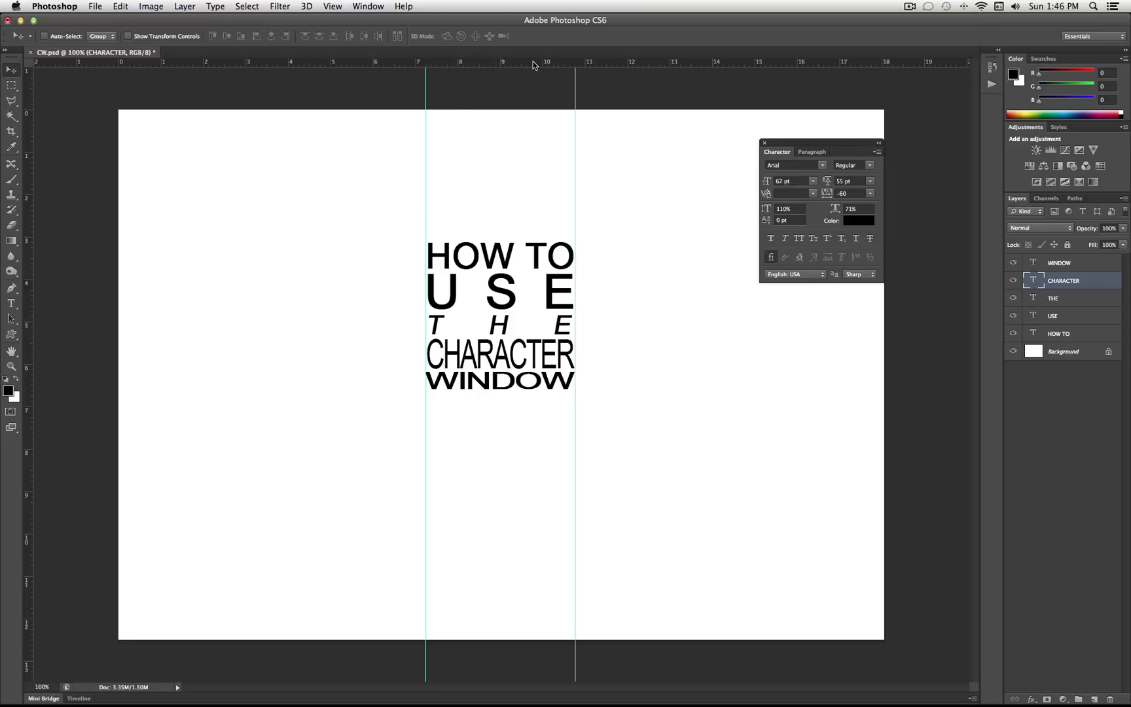
# Move all five text layers together down toward the middle of the canvas, and hide the rulers and guides.
pyautogui.click(1067, 335)
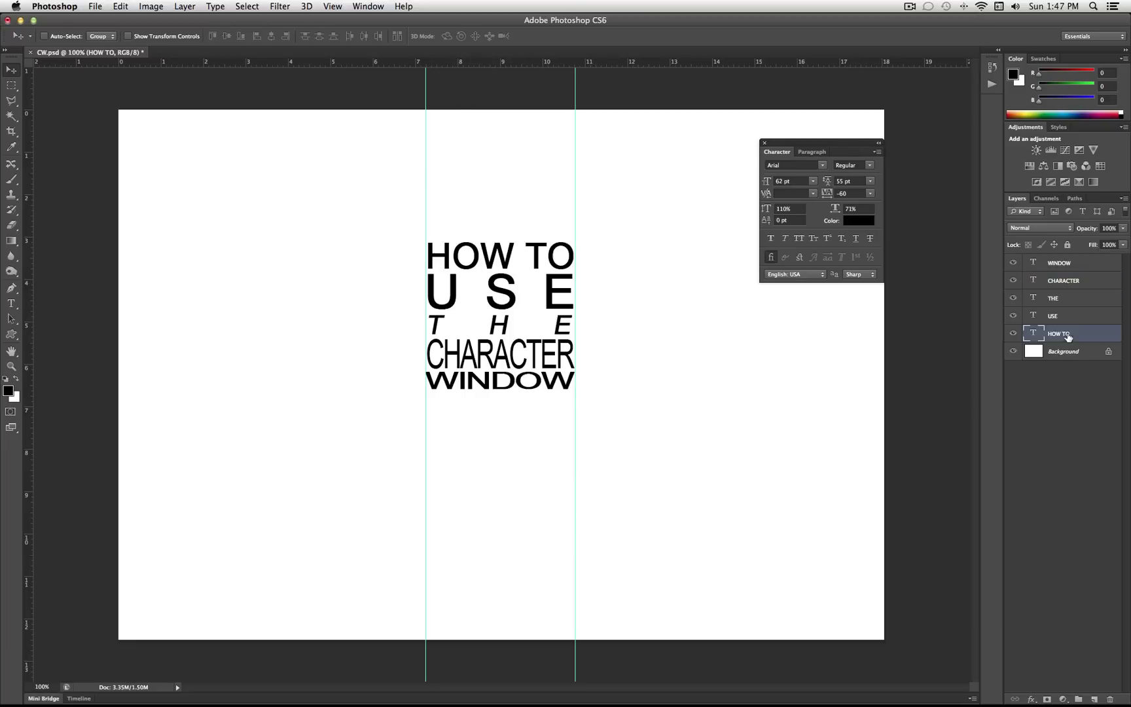
pyautogui.keyDown('shift'); pyautogui.click(1066, 273); pyautogui.keyUp('shift')
pyautogui.moveTo(544, 306)
pyautogui.mouseDown()
pyautogui.moveTo(598, 327)
pyautogui.moveTo(543, 319)
pyautogui.mouseUp()
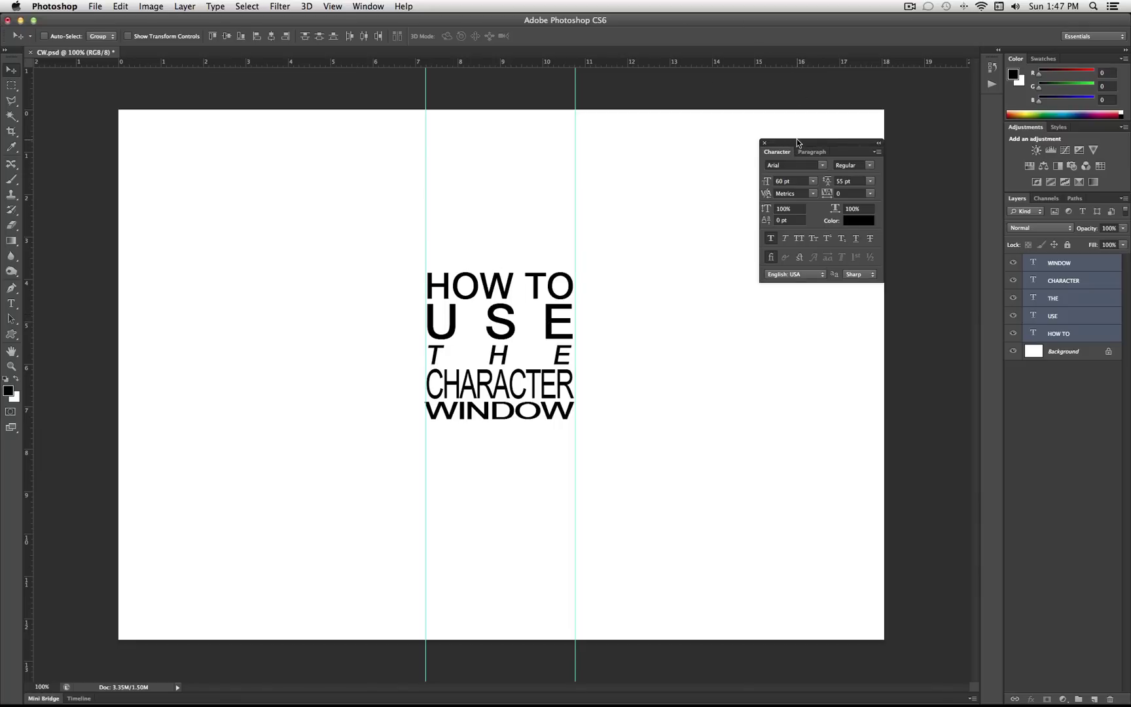
pyautogui.press('super+r')
pyautogui.press('super+semicolon')
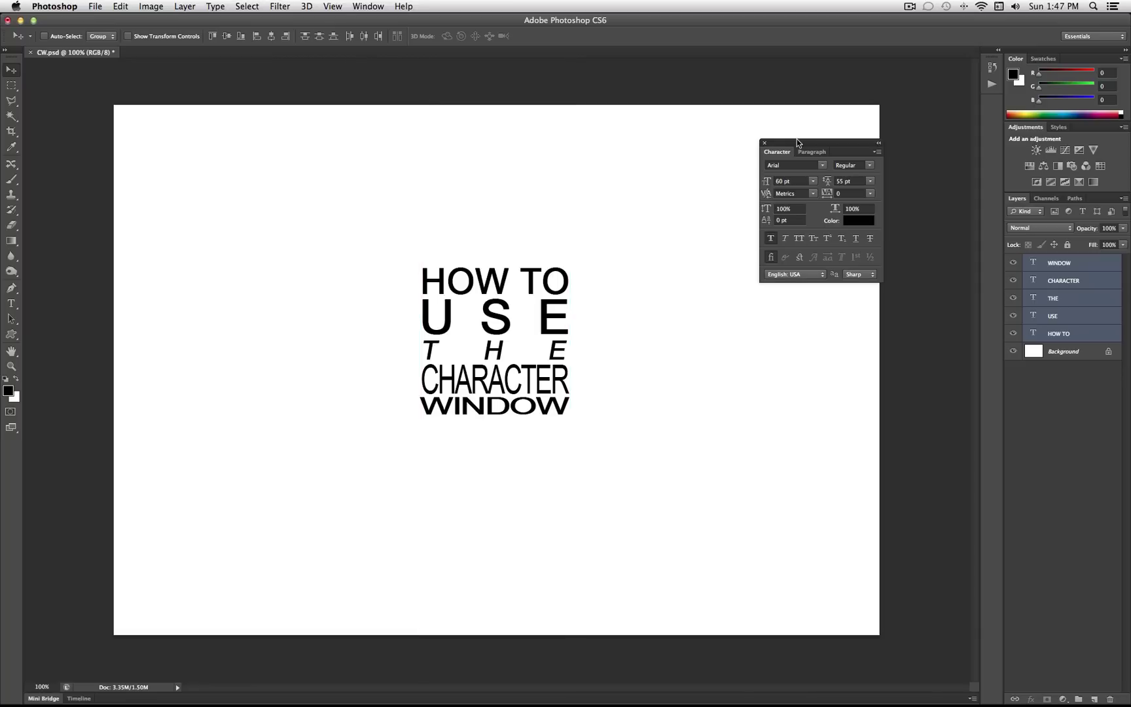